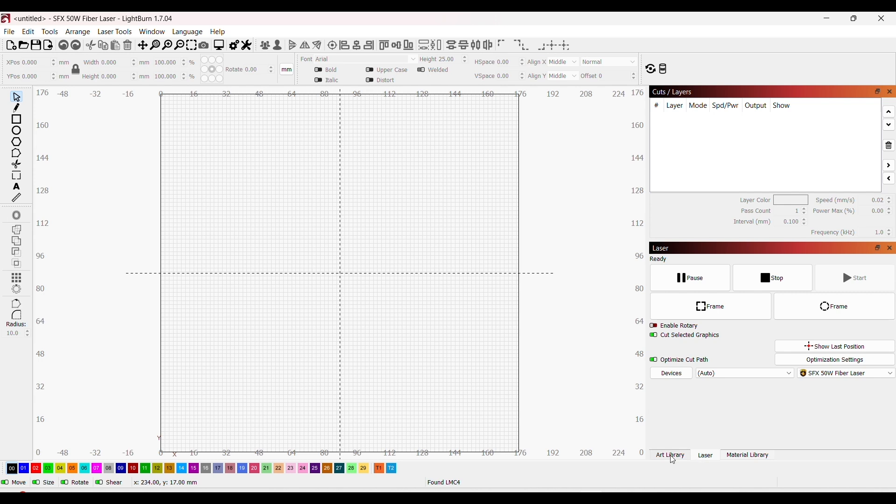
Step: Add the PMag with Lines Template from the art library's Templates collection to the workspace
click(673, 459)
click(679, 366)
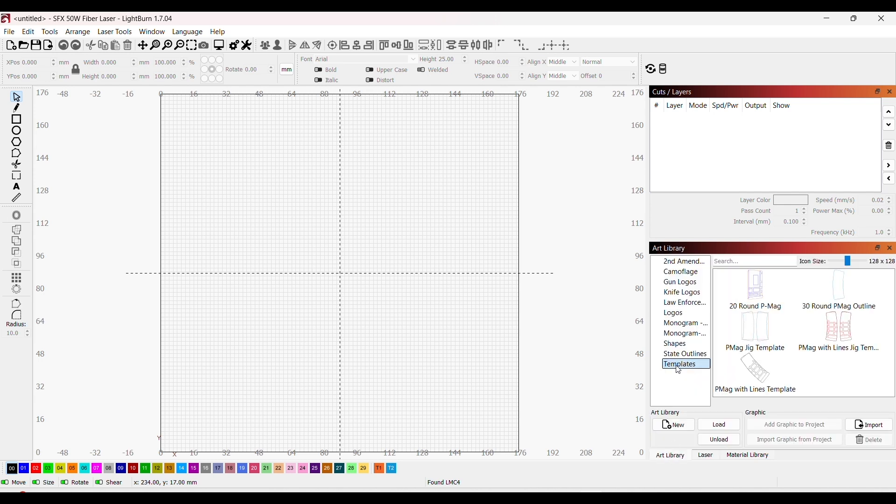
click(761, 373)
double_click(764, 382)
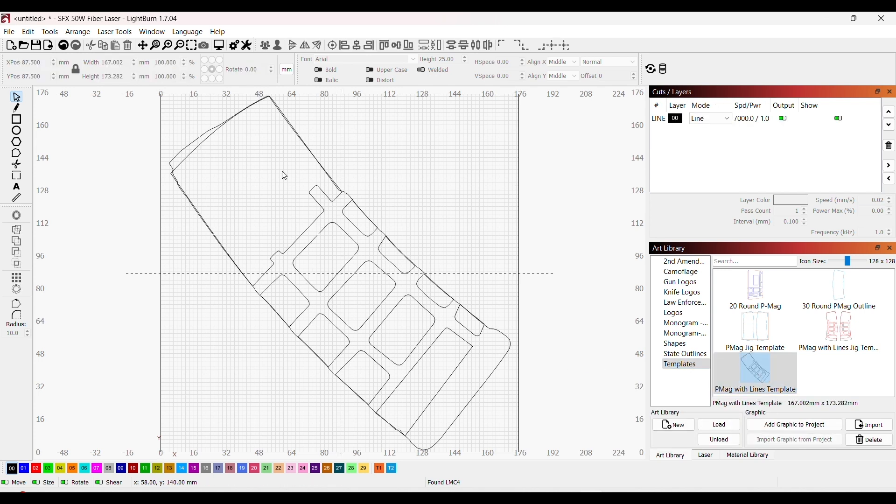
Step: Select several panel outlines of the magazine template one at a time to check that they are separate shapes
click(420, 341)
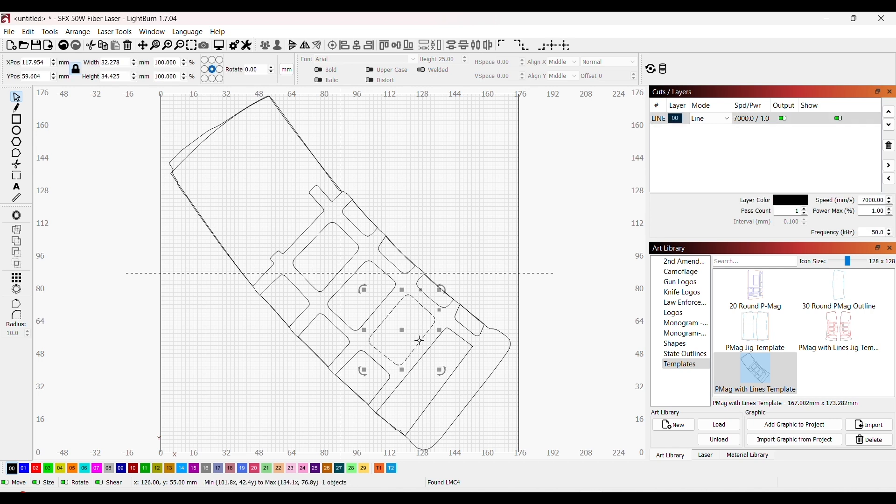
click(441, 354)
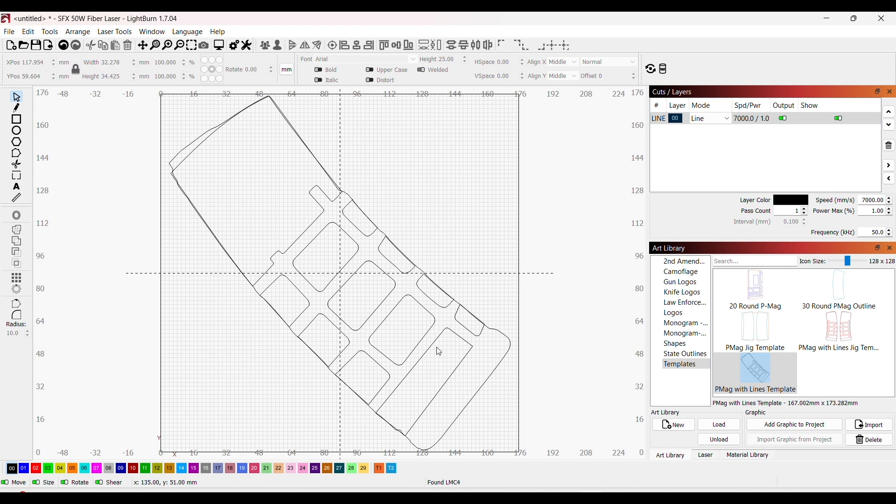
click(381, 303)
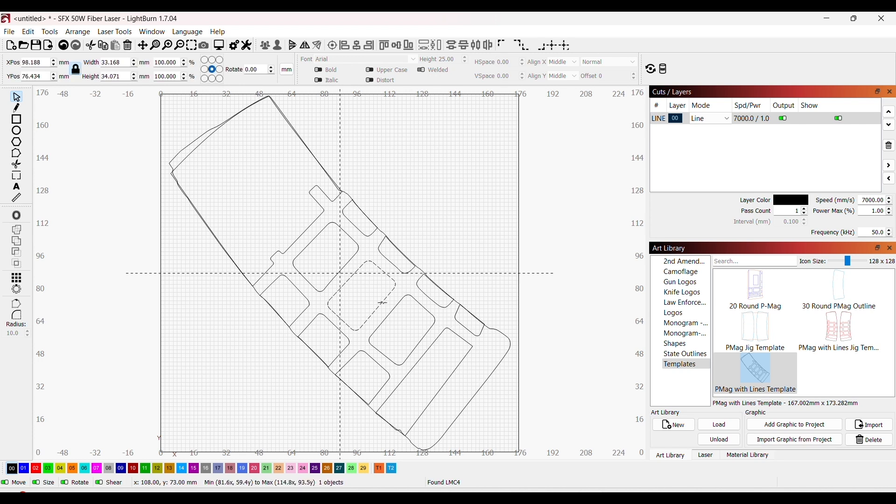
click(381, 303)
click(349, 340)
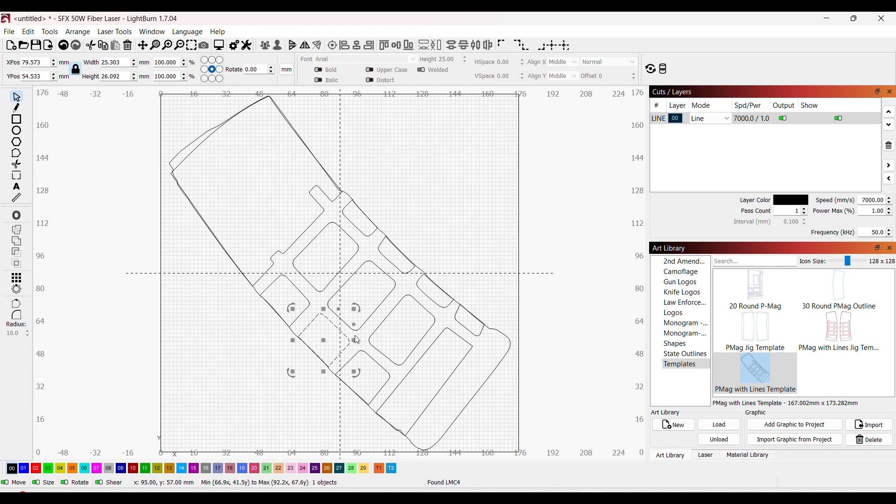
Step: Frame individual template outlines with the laser, including the middle panel and the upper body section, using contour live framing
click(710, 456)
click(466, 285)
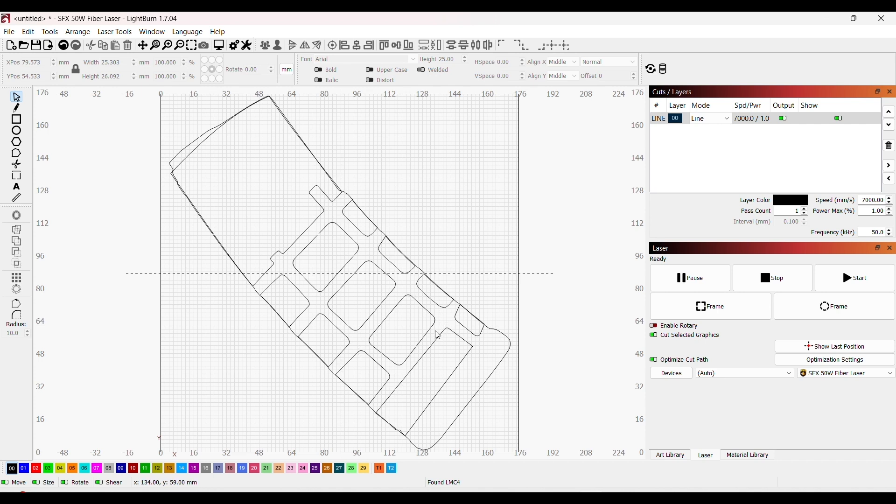
click(387, 297)
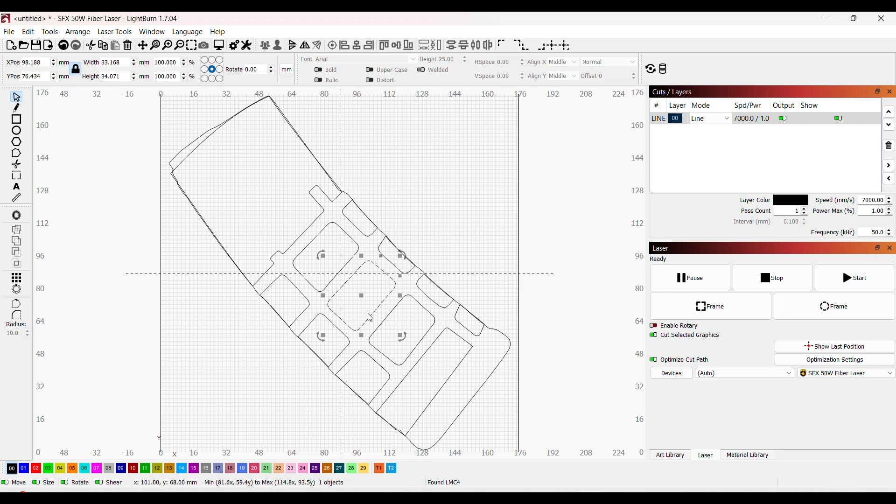
click(710, 310)
click(432, 345)
click(694, 306)
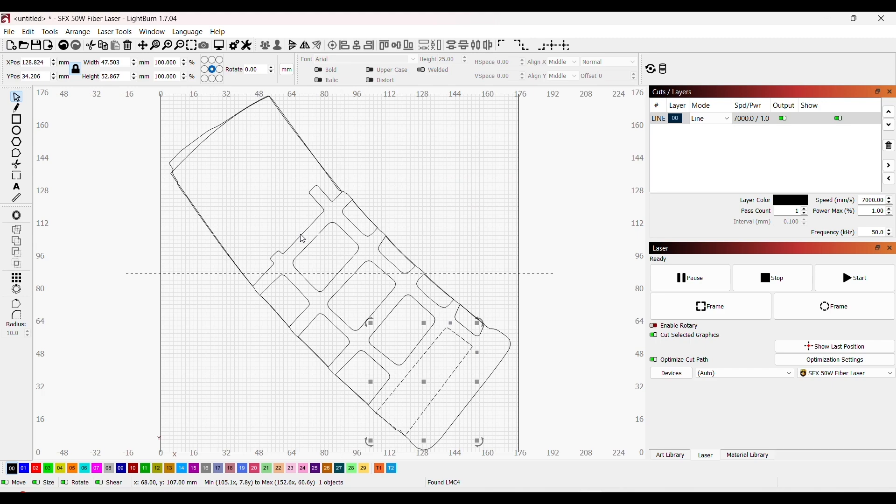
click(302, 239)
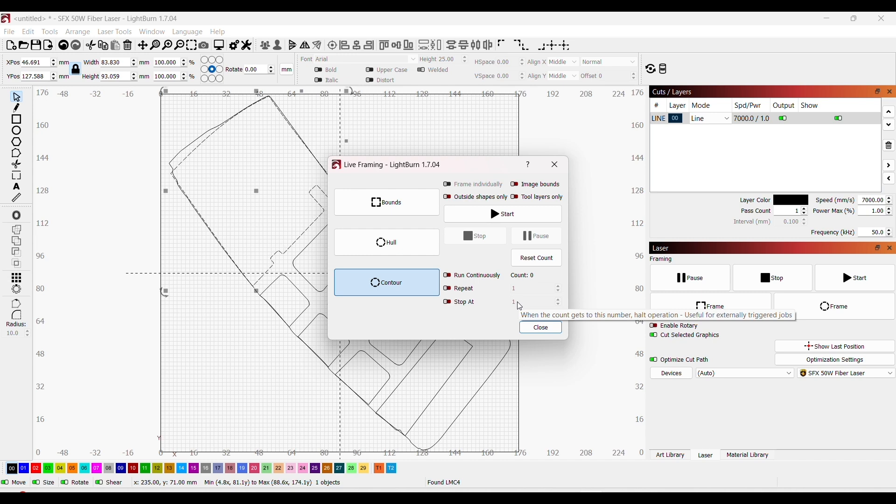
click(542, 328)
Step: Import the seamless honeycomb pattern texture image from the Honeycomb Camo folder
scroll(504, 281, down, 3)
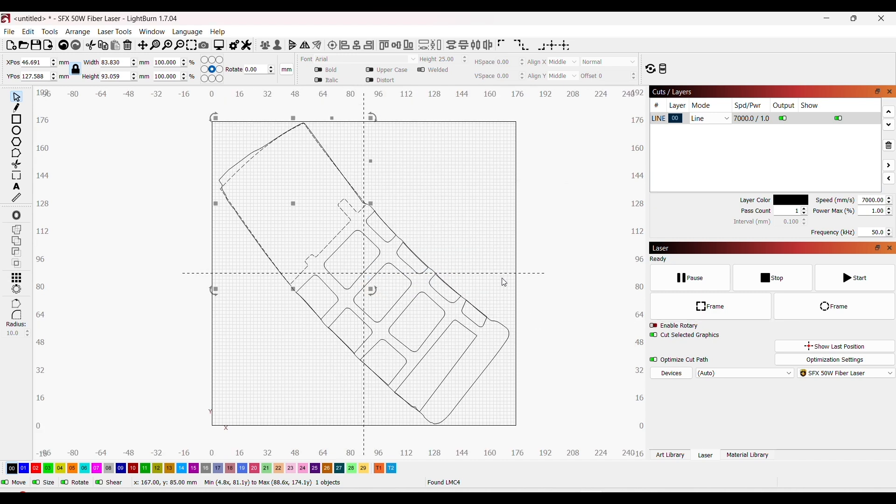
click(548, 294)
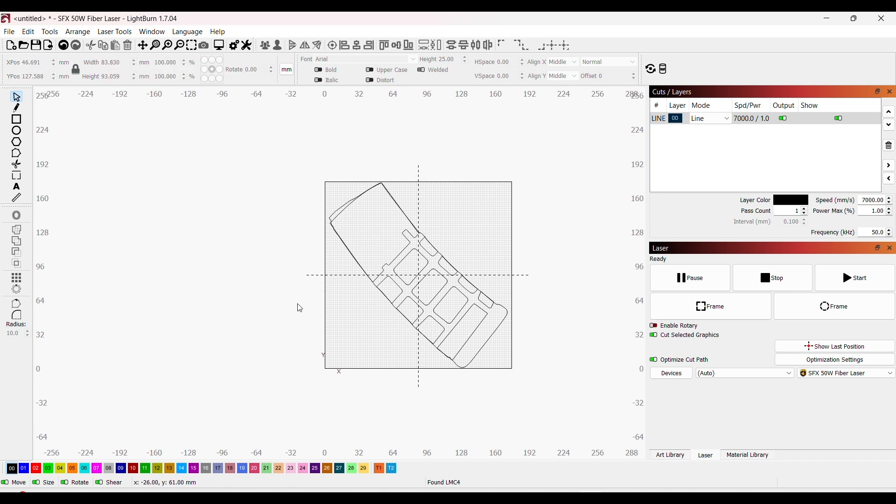
scroll(300, 309, down, 1)
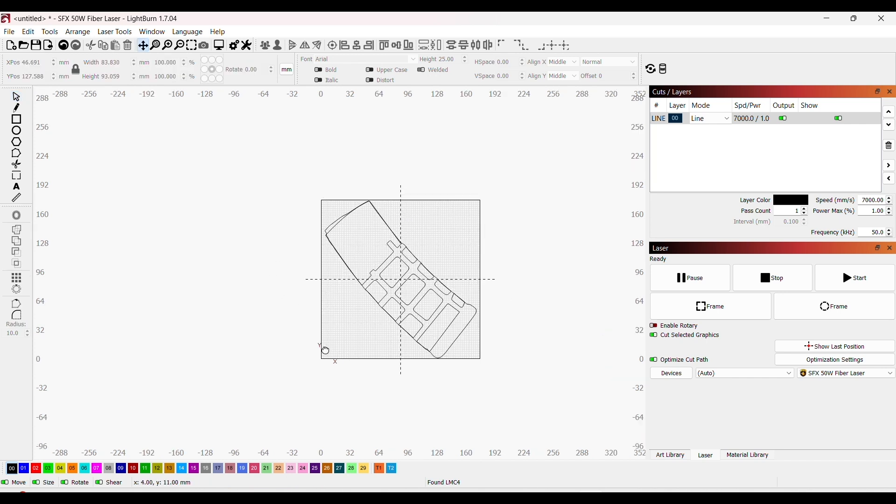
drag(336, 374, 463, 390)
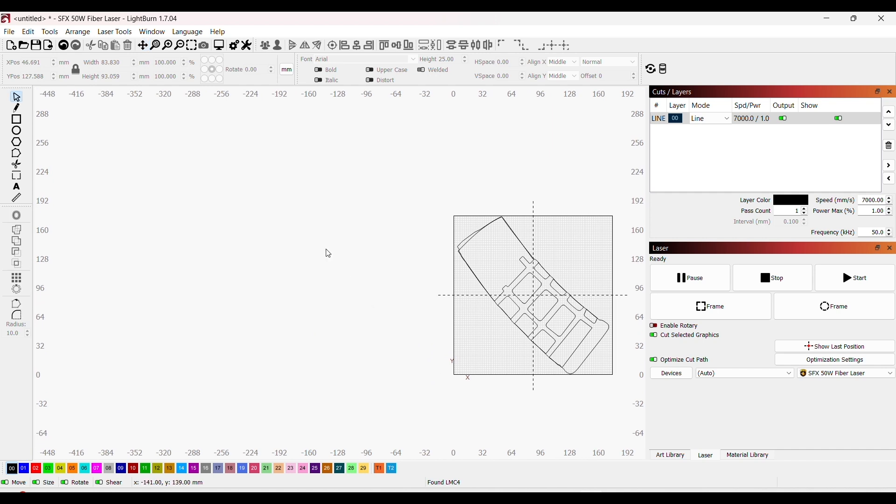
click(10, 34)
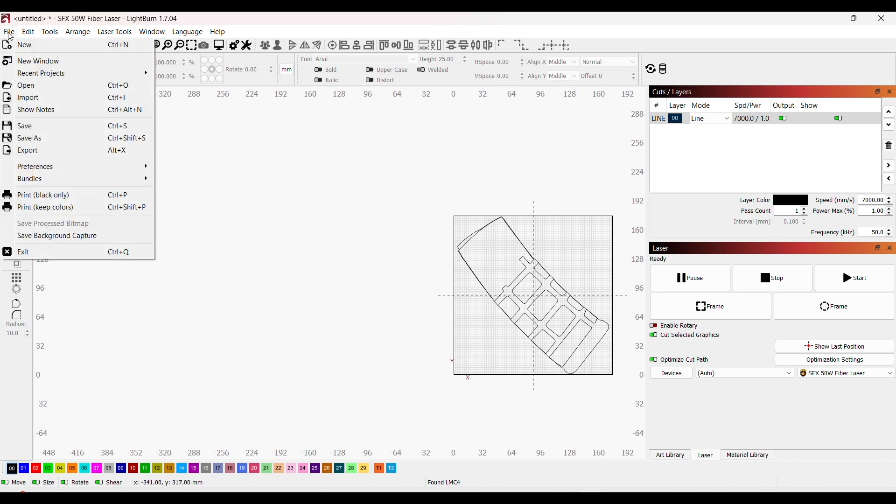
click(52, 102)
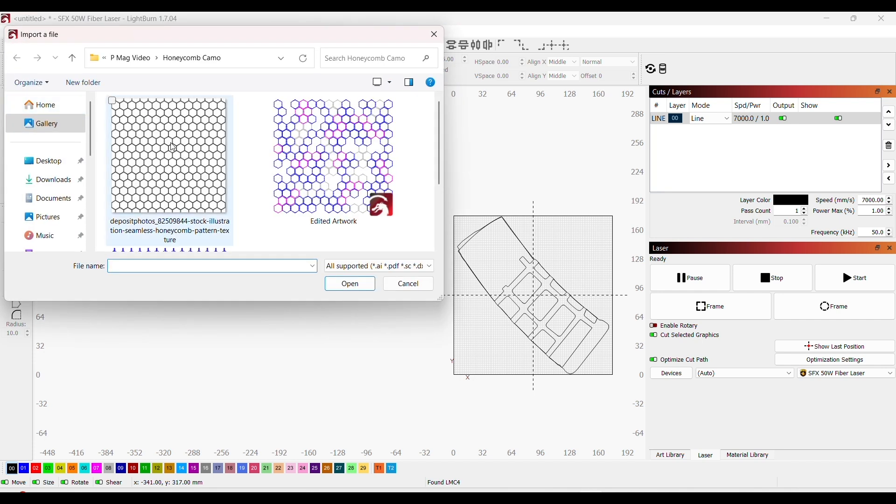
double_click(173, 160)
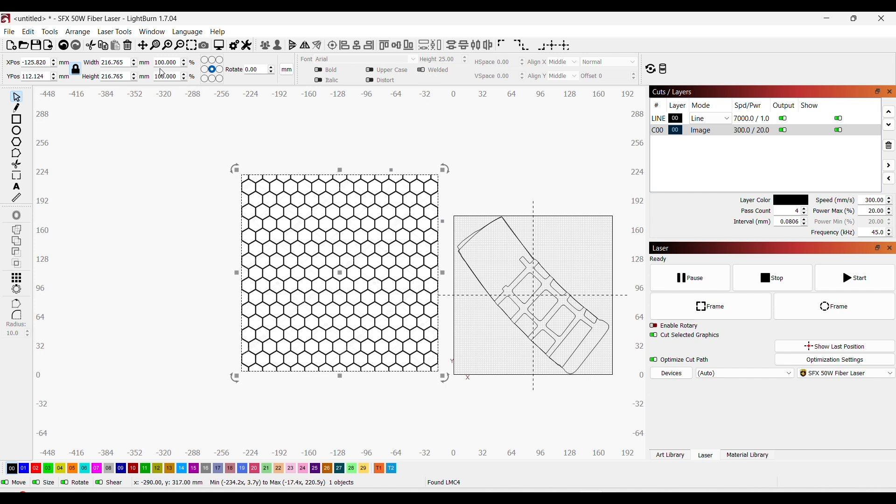
Step: Resize the honeycomb image to 175 mm wide with its proportions locked and move it slightly down beside the work area
double_click(125, 62)
text(175)
key(Return)
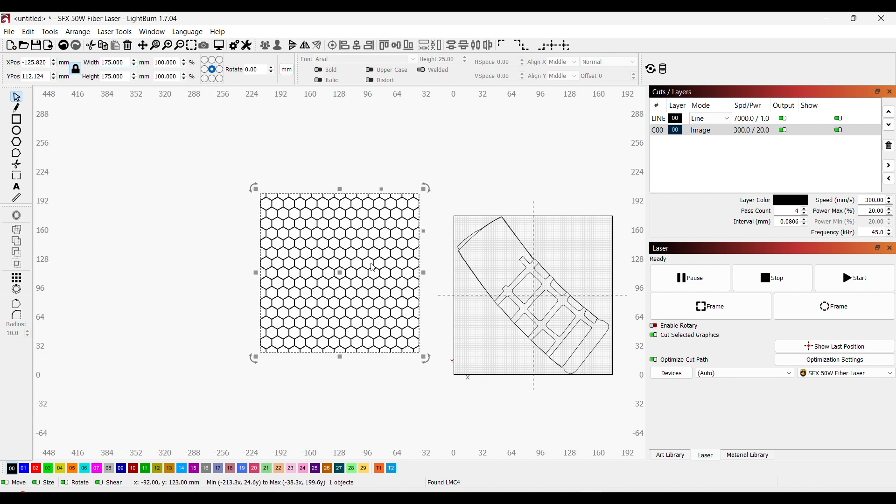
drag(377, 270, 371, 288)
click(386, 394)
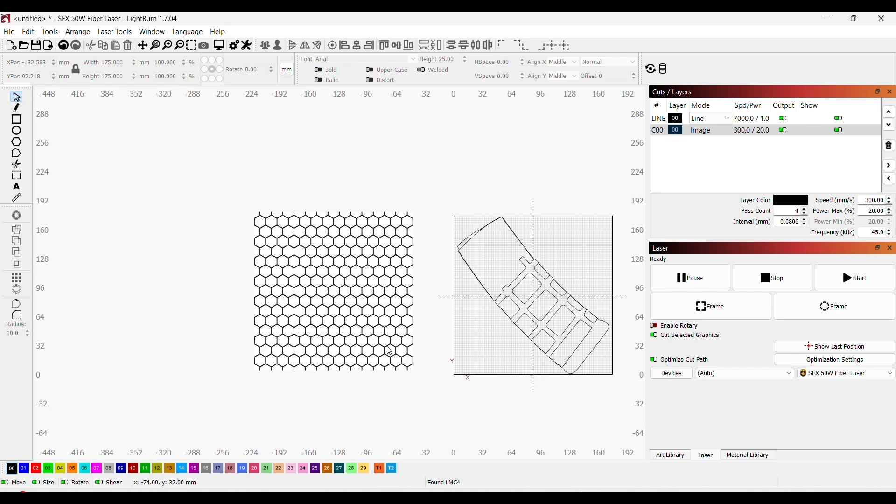
Step: Trace the honeycomb image into vectors with threshold 128 and smoothness 1.000, deleting the image after the trace
click(376, 334)
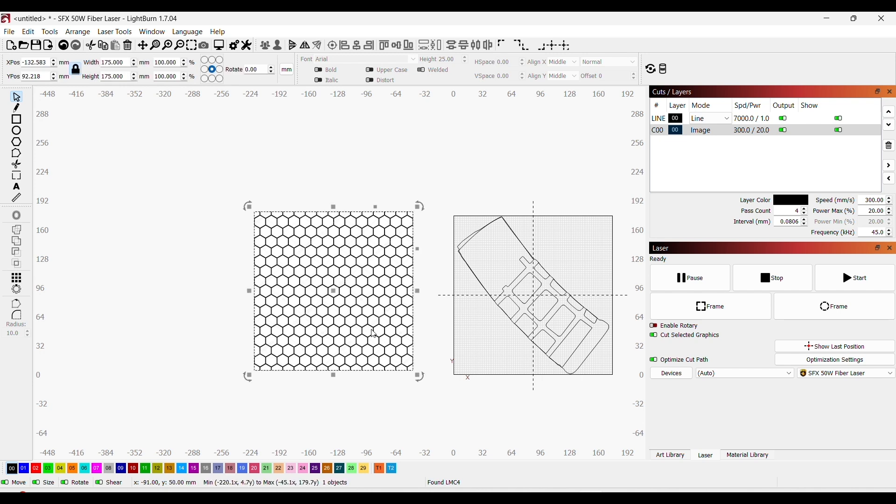
right_click(340, 283)
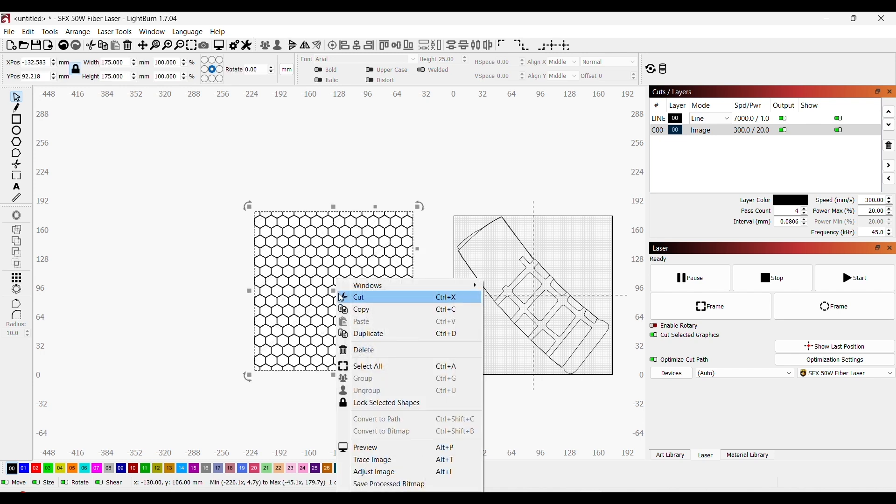
click(384, 458)
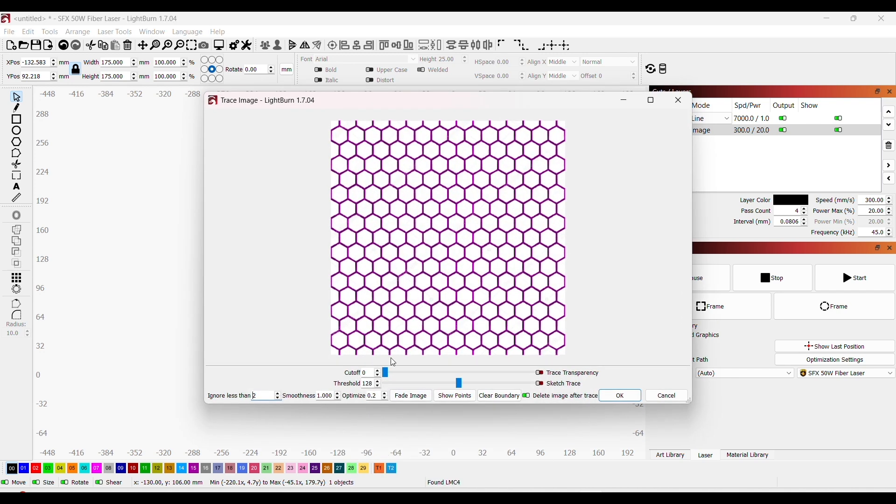
click(613, 398)
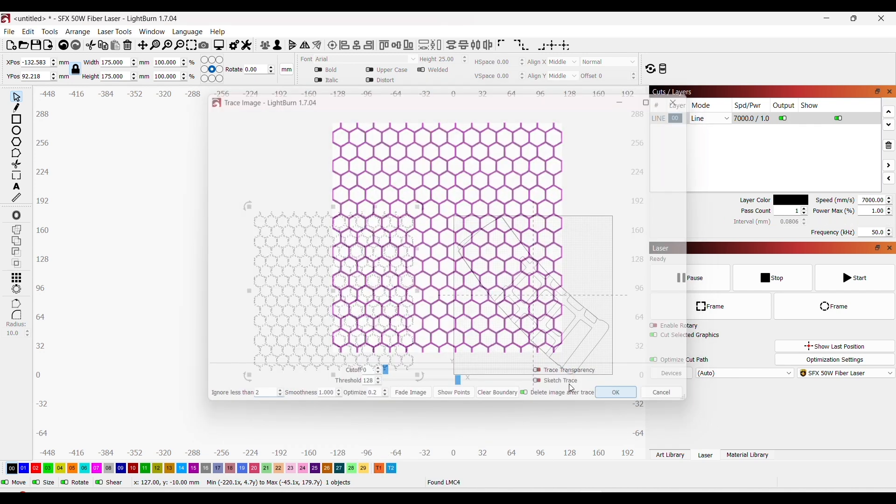
Step: Duplicate the traced honeycomb and place the spare copy just to the left of the original
scroll(371, 386, up, 1)
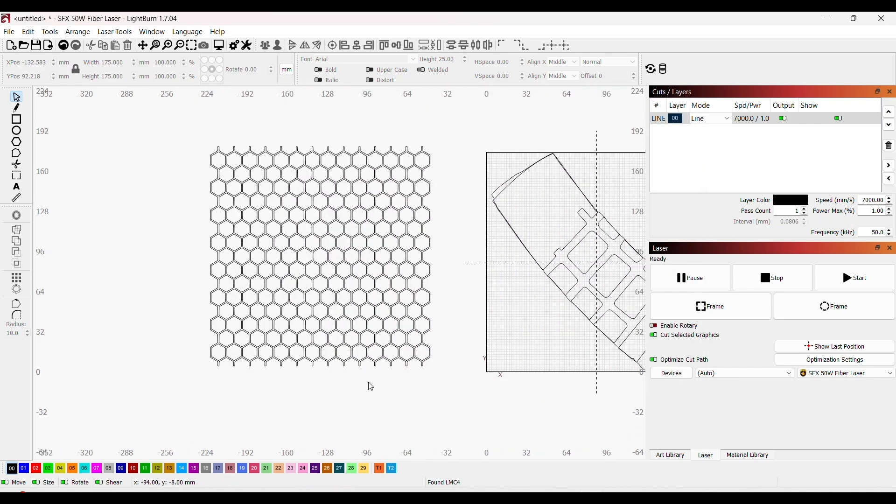
click(423, 262)
click(424, 261)
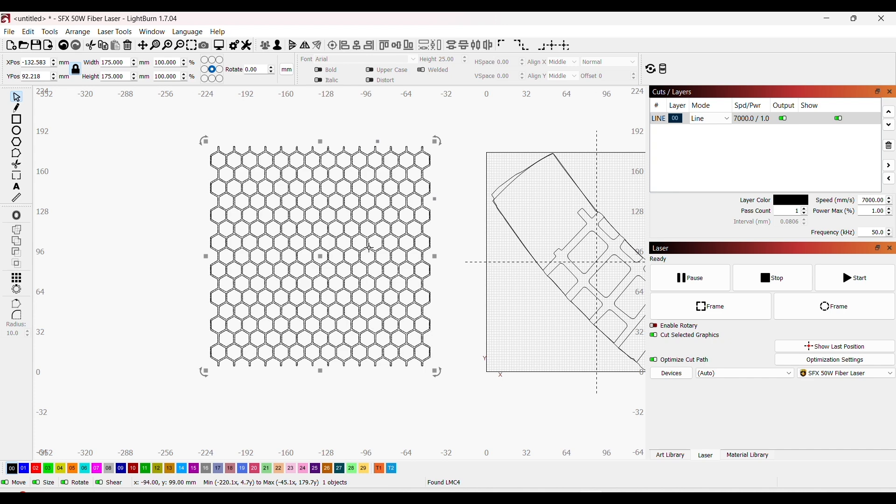
mouse_move(370, 253)
mouse_down()
mouse_move(133, 252)
mouse_move(146, 251)
mouse_up()
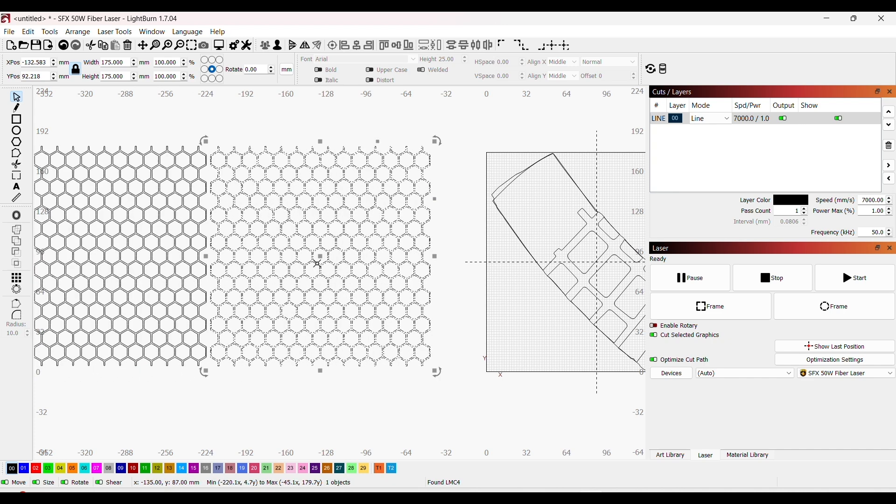
Step: Put the original honeycomb on yellow layer 04 and assign the Tan - Light preset from the Firearms PMAG materials
click(412, 291)
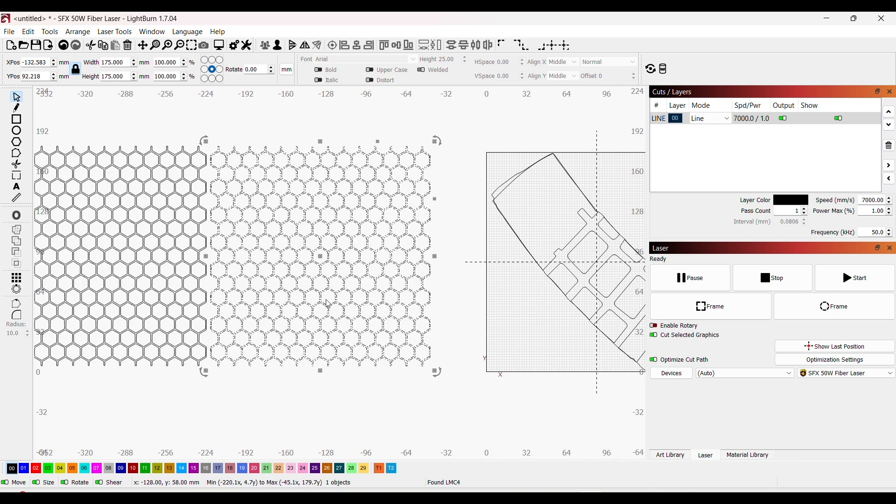
click(59, 469)
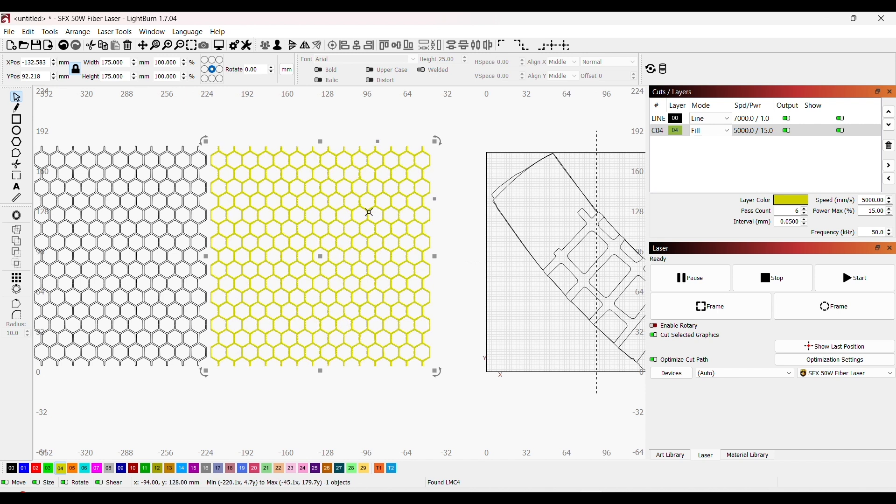
click(750, 459)
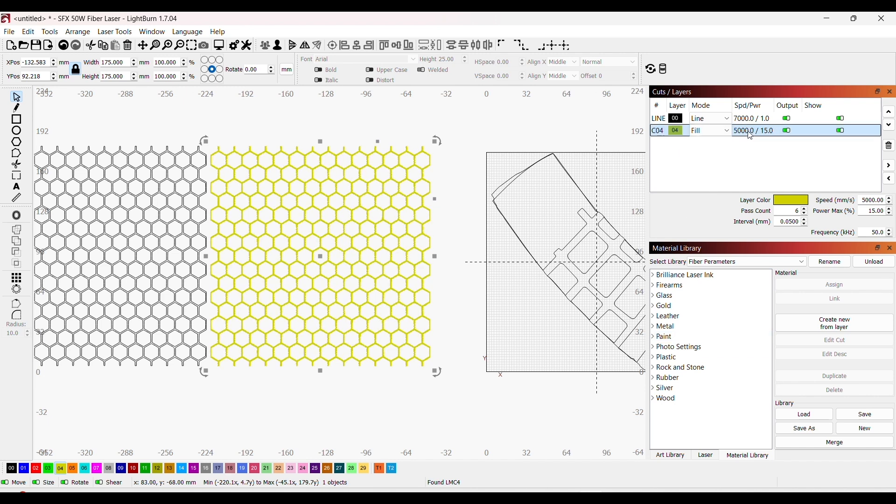
click(654, 286)
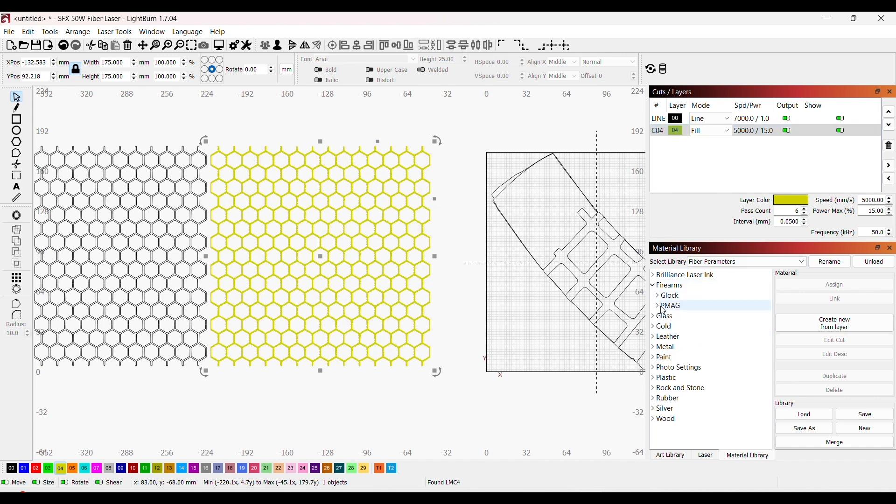
click(664, 308)
click(662, 308)
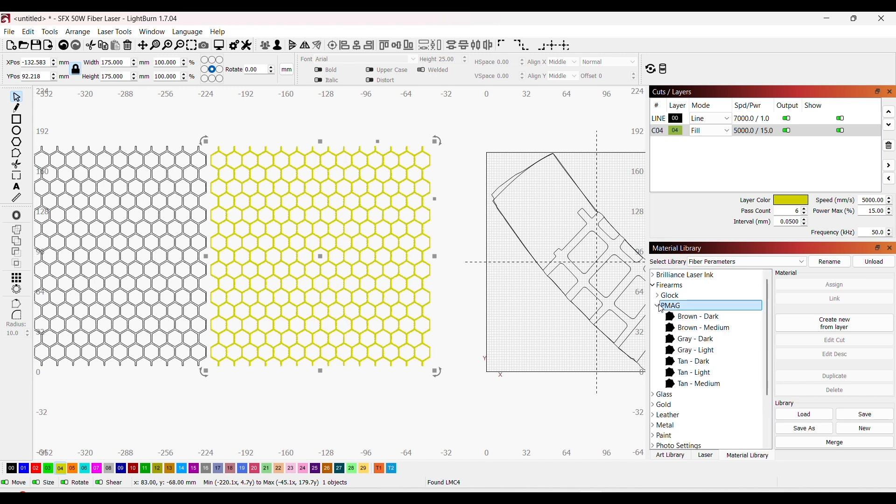
click(712, 377)
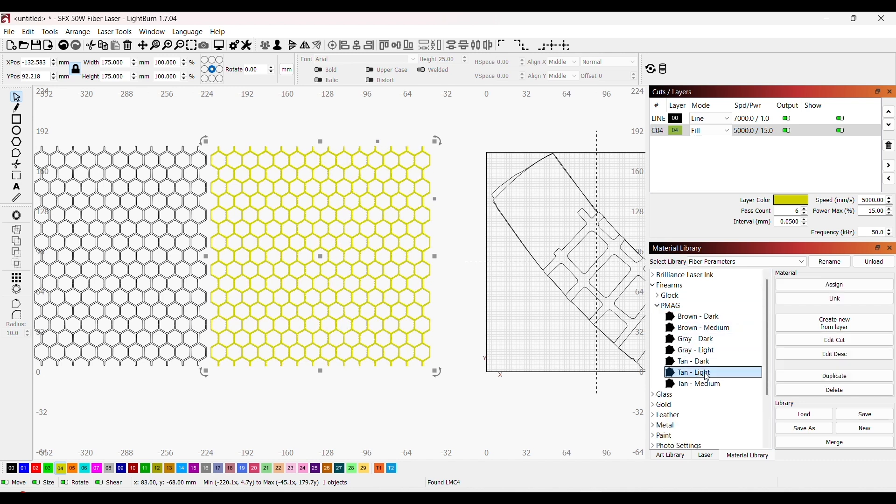
click(810, 288)
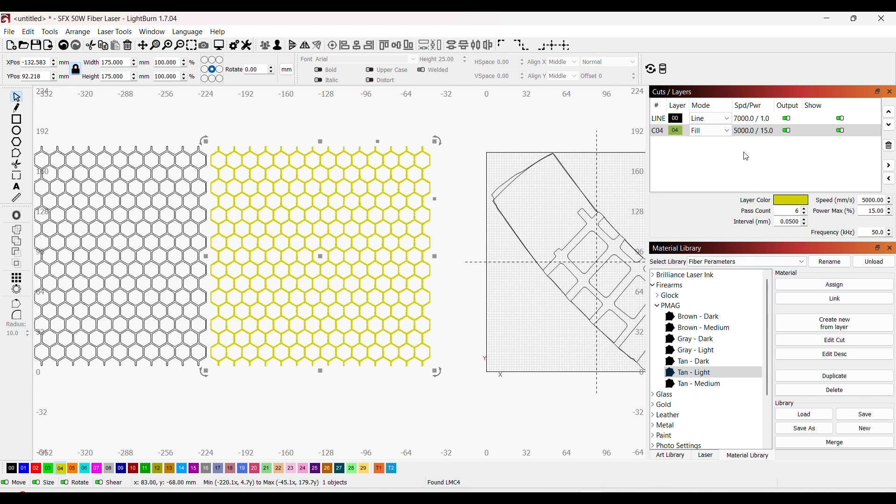
click(441, 355)
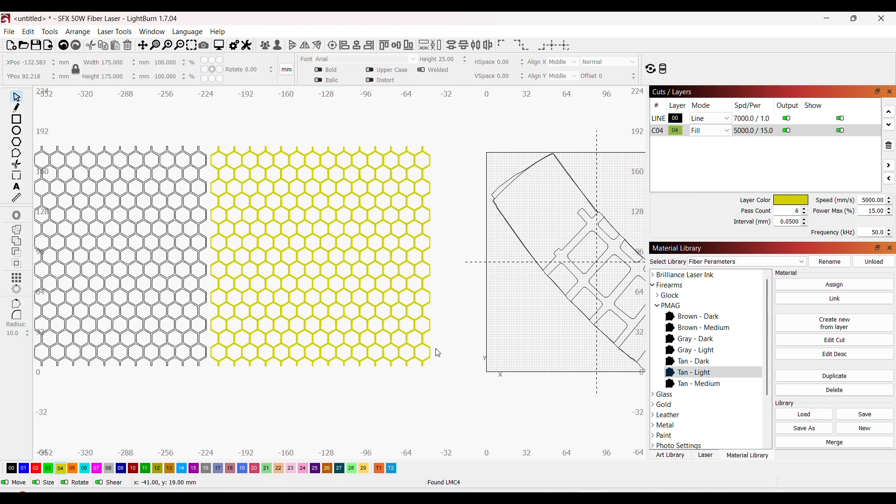
Step: Move the yellow honeycomb up to about Y 255 mm and place the black spare copy below it at about X -127, Y 70 mm
click(401, 293)
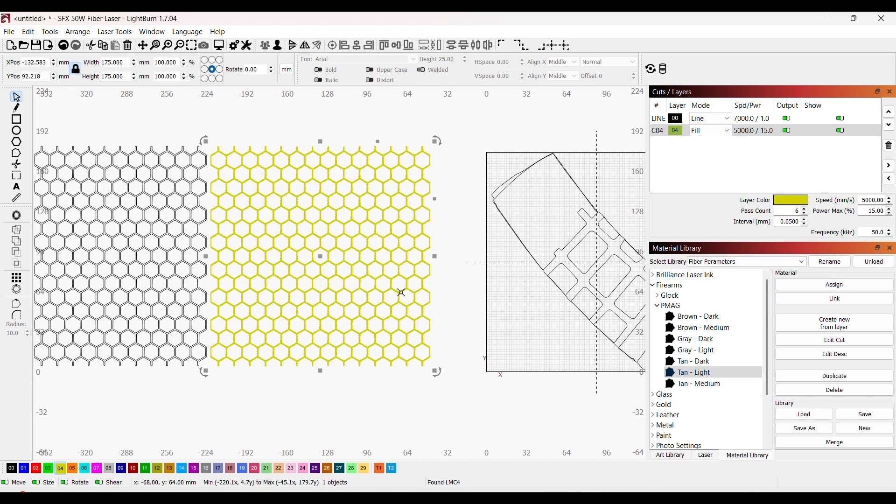
drag(402, 292, 419, 91)
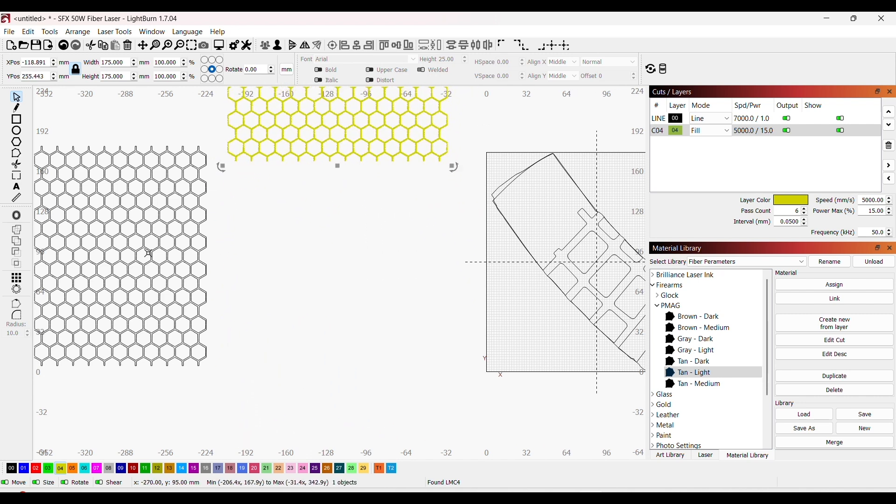
drag(172, 236, 403, 263)
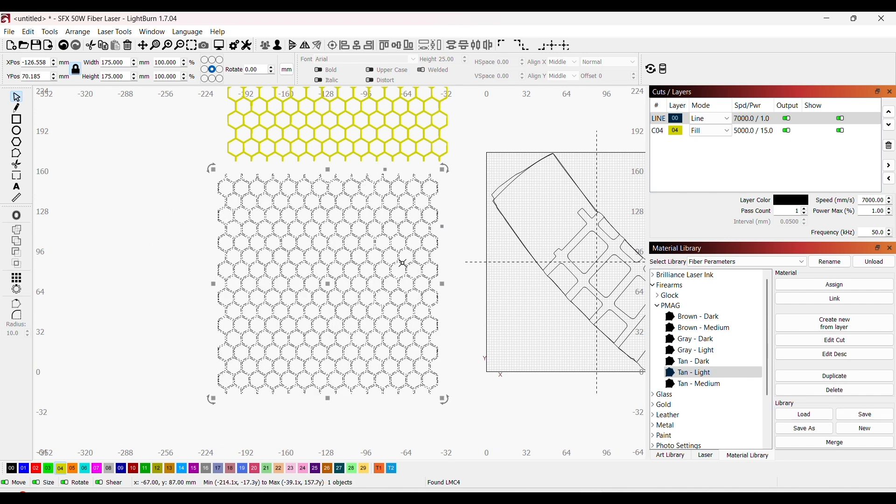
Step: Ungroup the black honeycomb copy and delete the single outline running around its outer edge
right_click(401, 265)
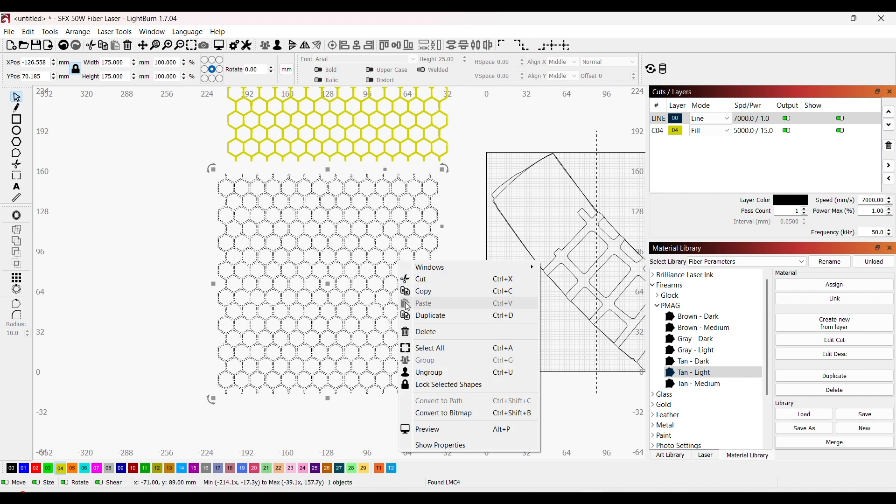
click(419, 373)
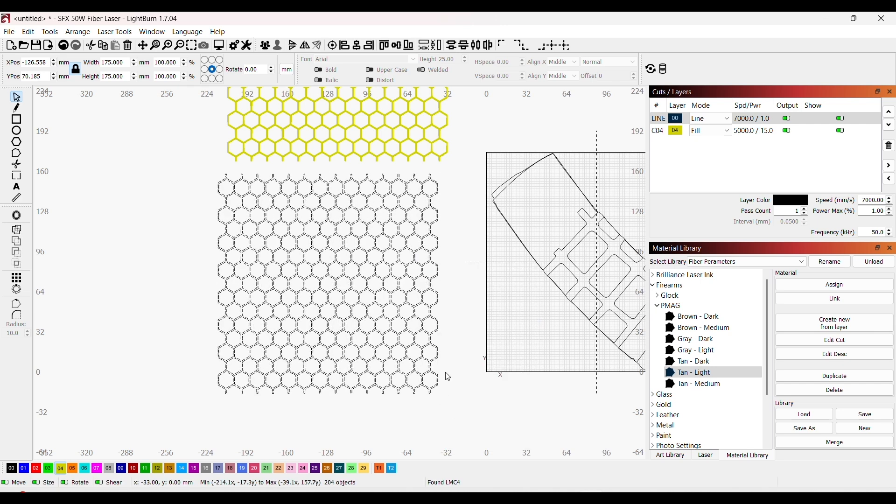
click(450, 376)
scroll(448, 373, up, 5)
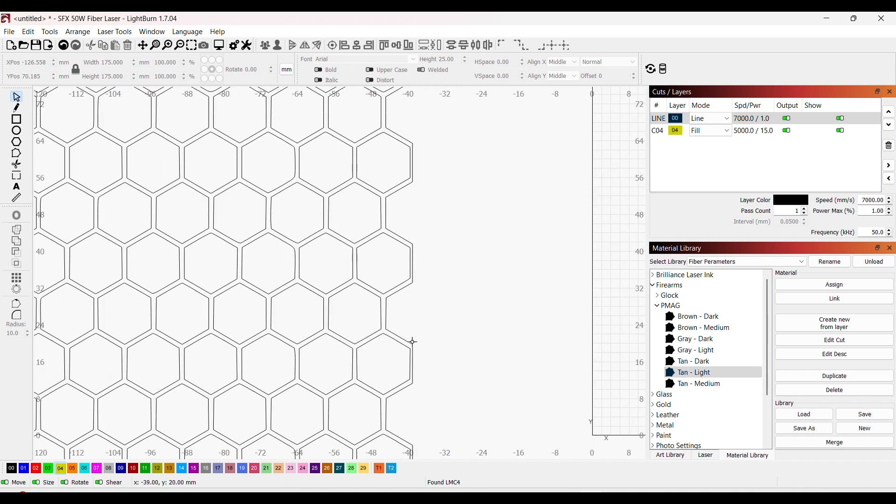
click(411, 344)
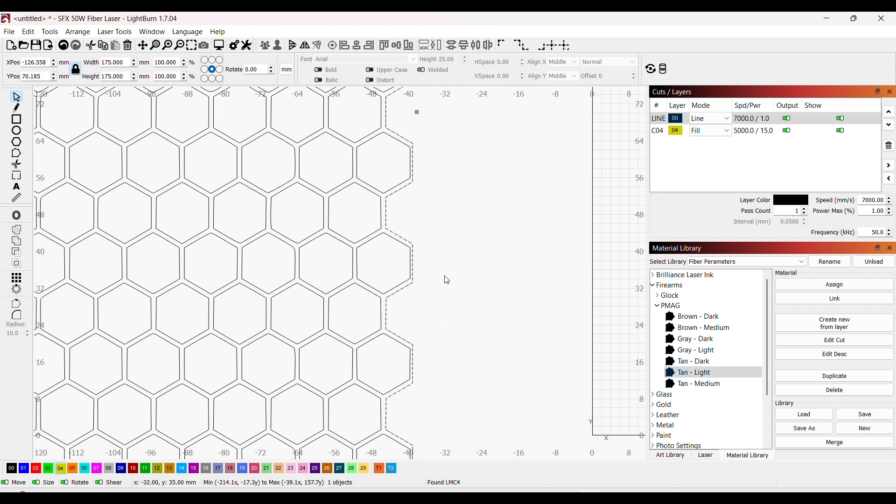
Step: Put all the separate hexagons of the black honeycomb on blue layer 01
click(487, 355)
scroll(486, 356, down, 5)
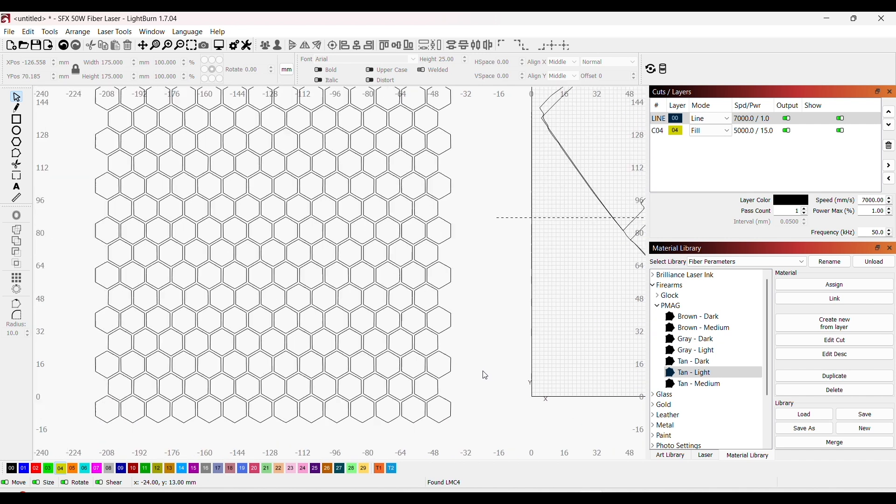
drag(471, 428, 141, 121)
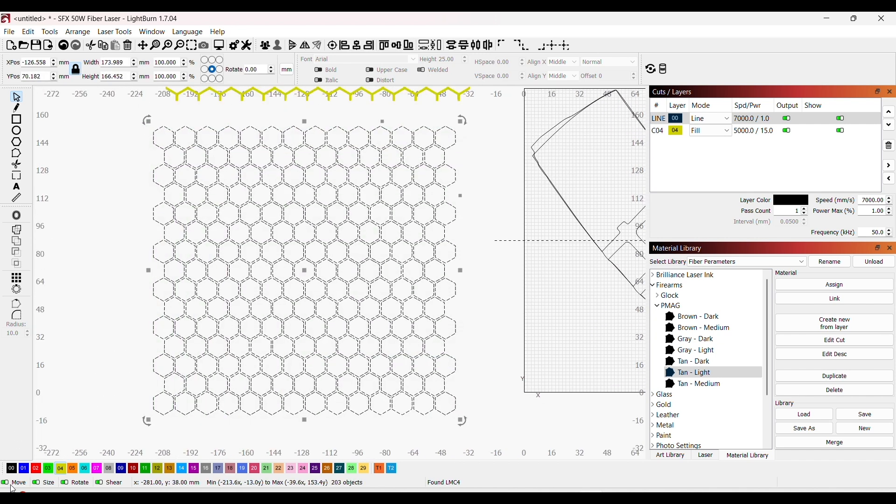
click(24, 468)
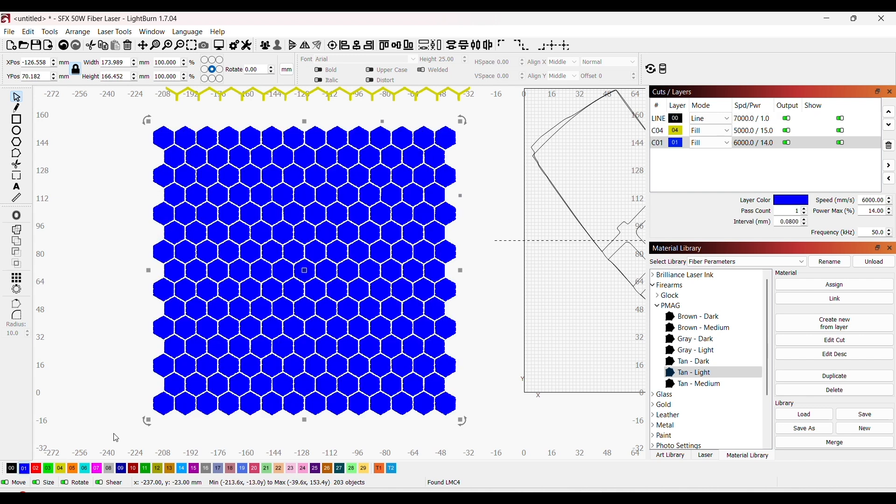
click(454, 371)
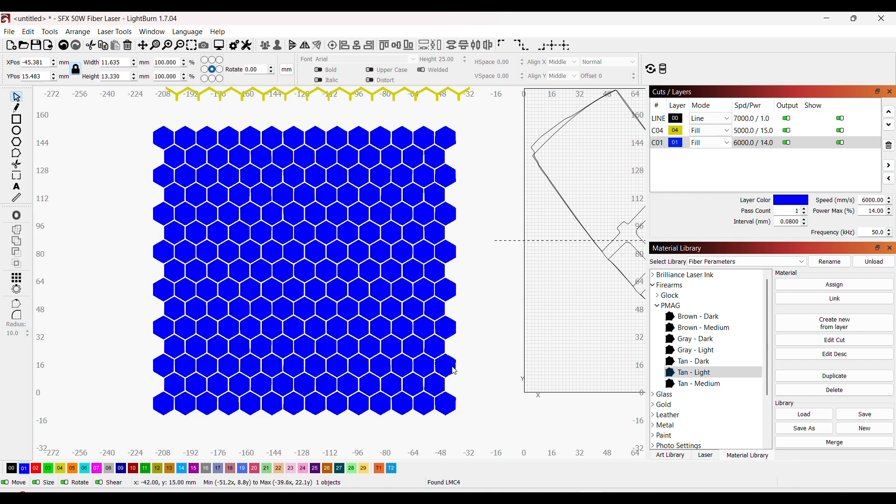
drag(454, 371, 482, 368)
drag(403, 351, 411, 432)
click(337, 328)
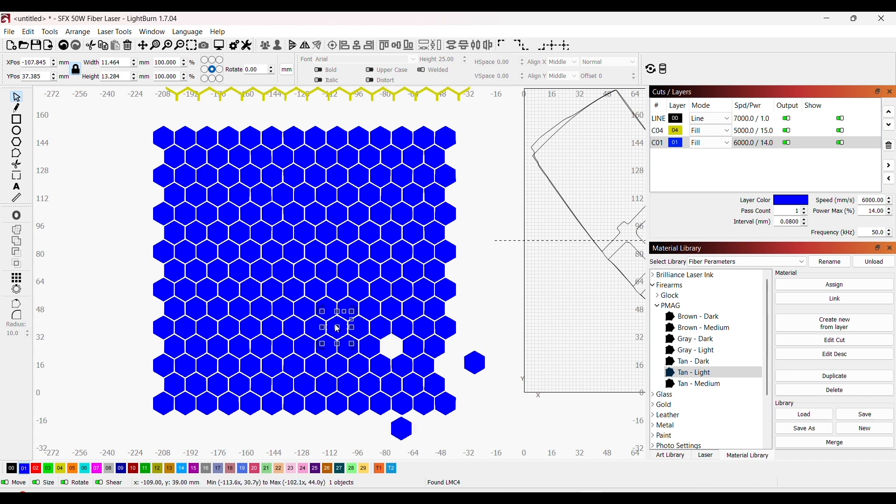
click(315, 329)
click(278, 299)
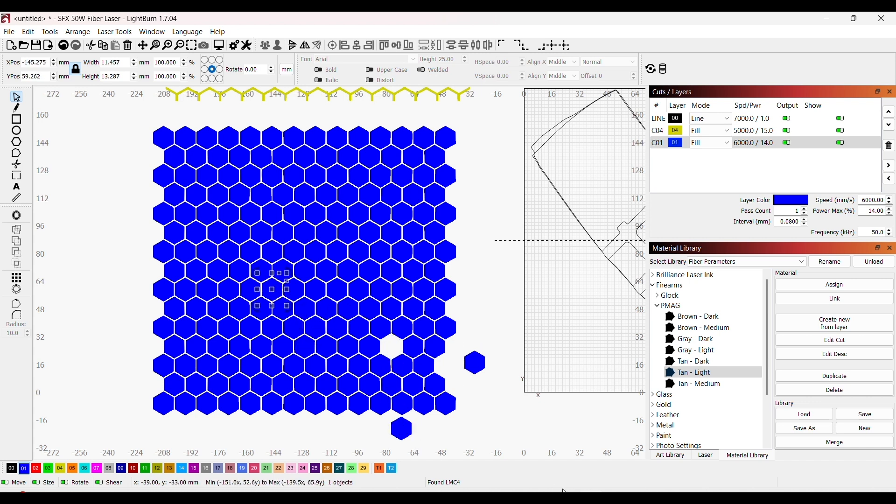
click(68, 45)
click(68, 45)
click(68, 45)
click(68, 45)
click(69, 45)
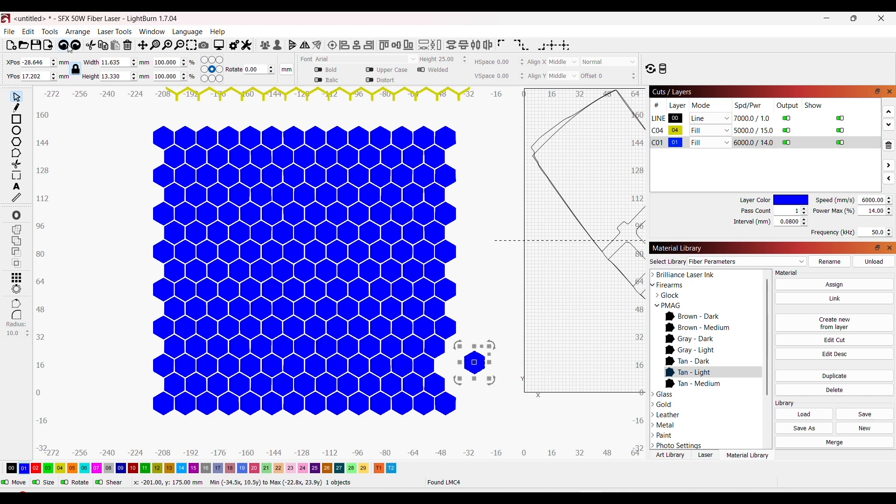
click(68, 46)
click(485, 389)
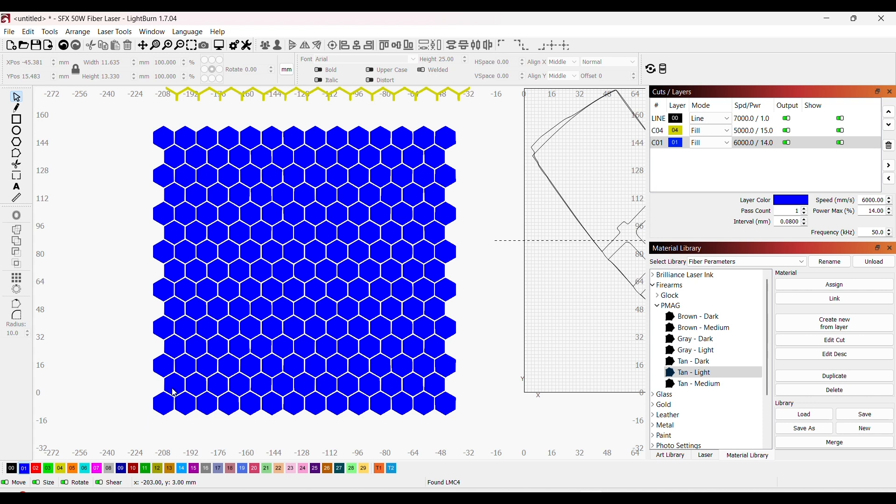
Step: Put a cluster of five adjoining hexagons left of and below the blue grid's centre on red layer 02
click(249, 332)
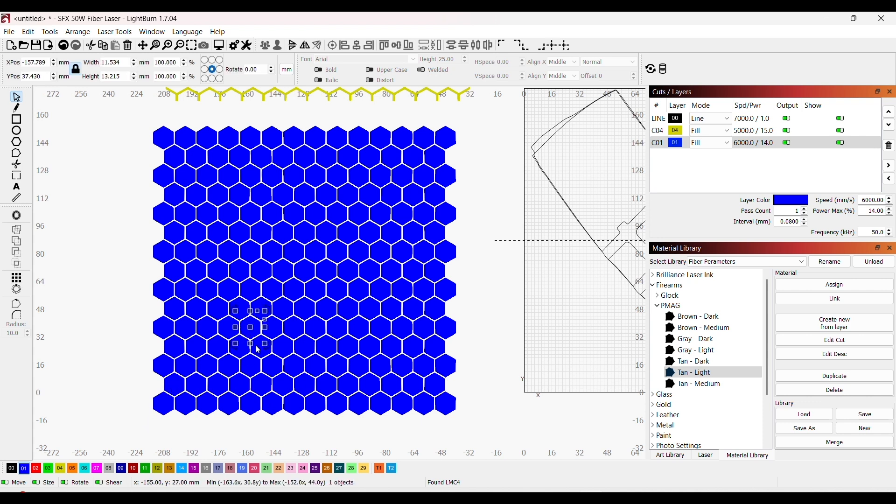
shift+click(257, 348)
shift+click(269, 331)
shift+click(262, 306)
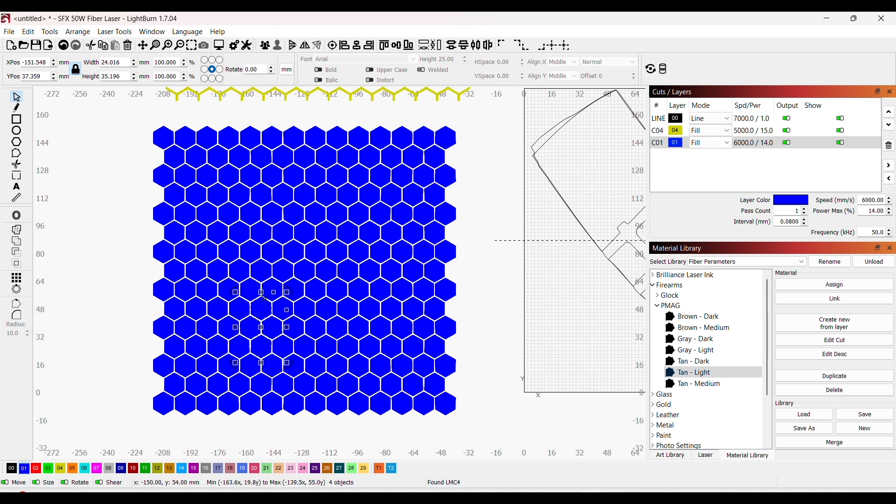
shift+click(266, 294)
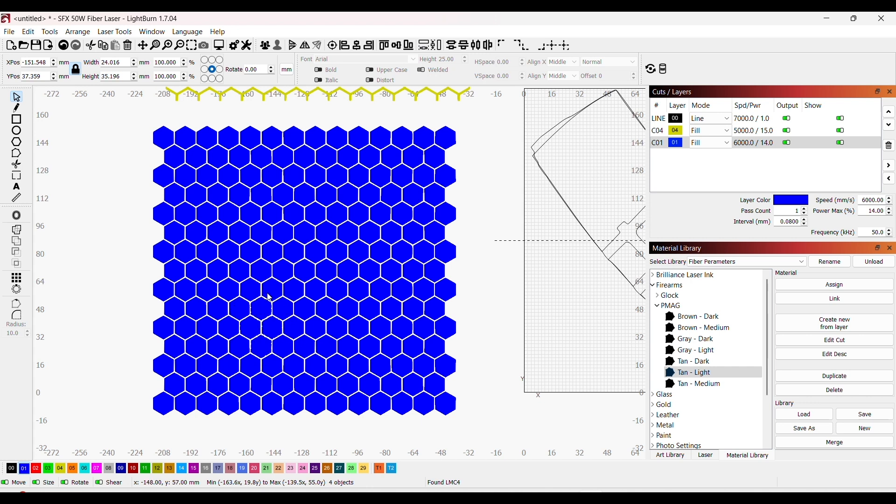
click(35, 469)
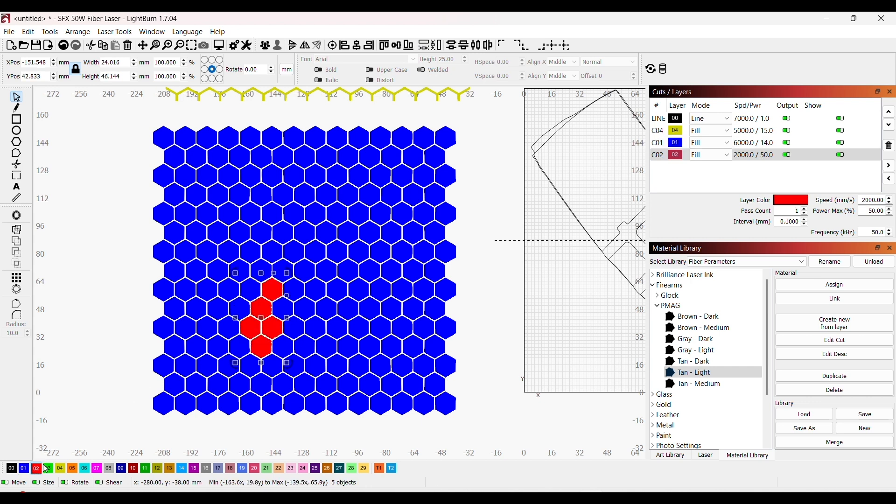
Step: Put a zigzag column of four hexagons in the upper right part of the grid on red layer 02
click(387, 272)
shift+click(382, 249)
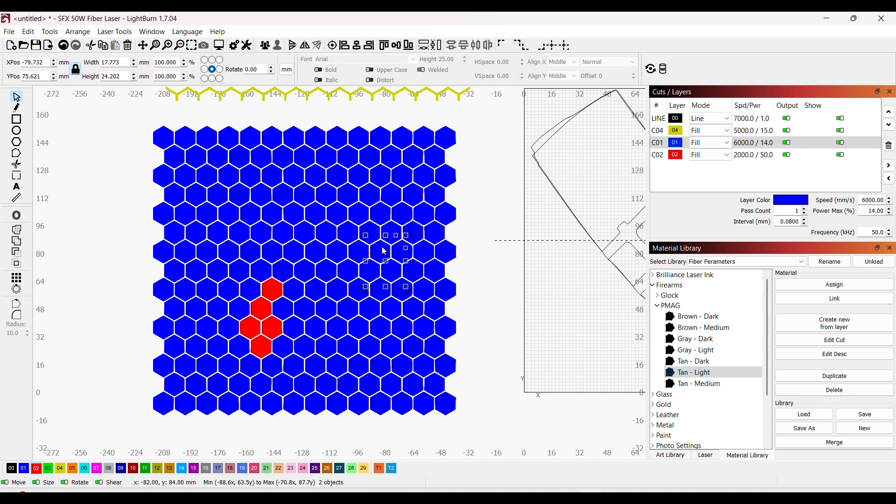
shift+click(391, 232)
shift+click(382, 211)
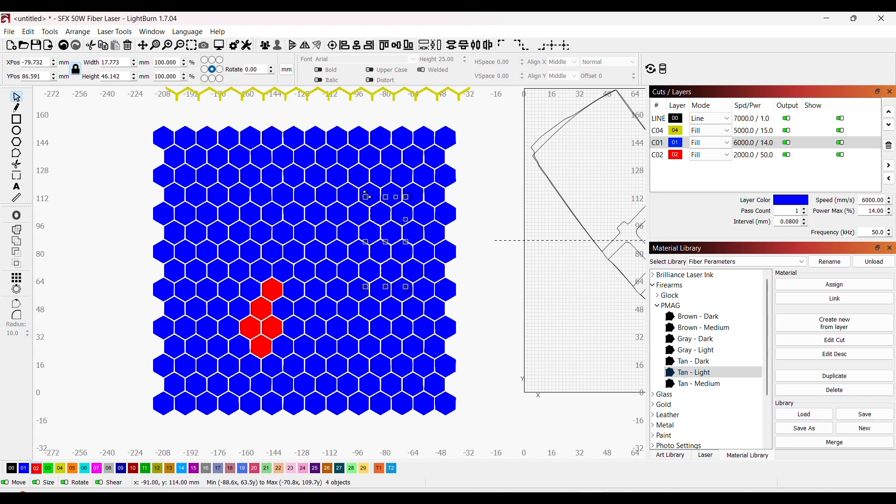
click(40, 468)
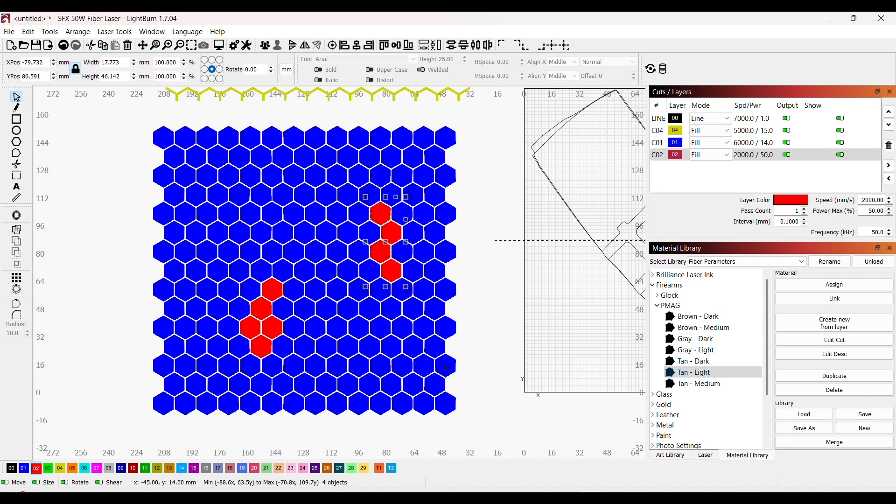
Step: Put four hexagons climbing from the grid's bottom right corner on red layer 02
click(442, 410)
shift+click(427, 365)
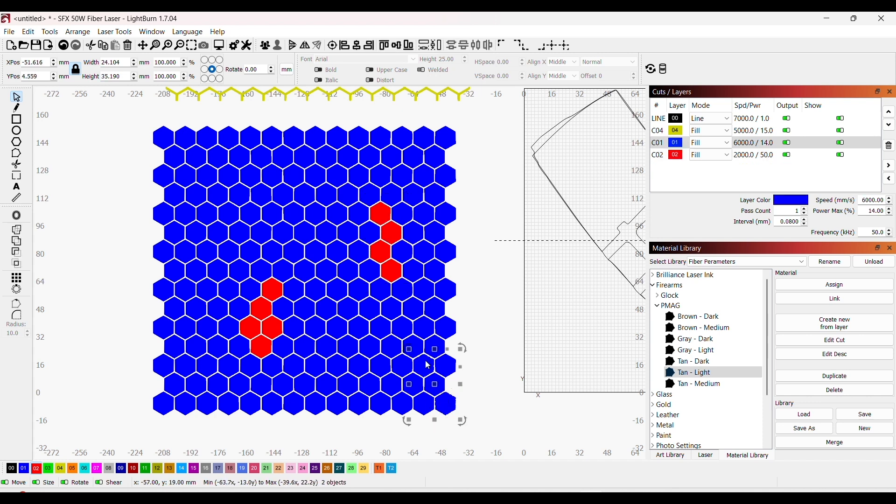
shift+click(432, 350)
click(37, 468)
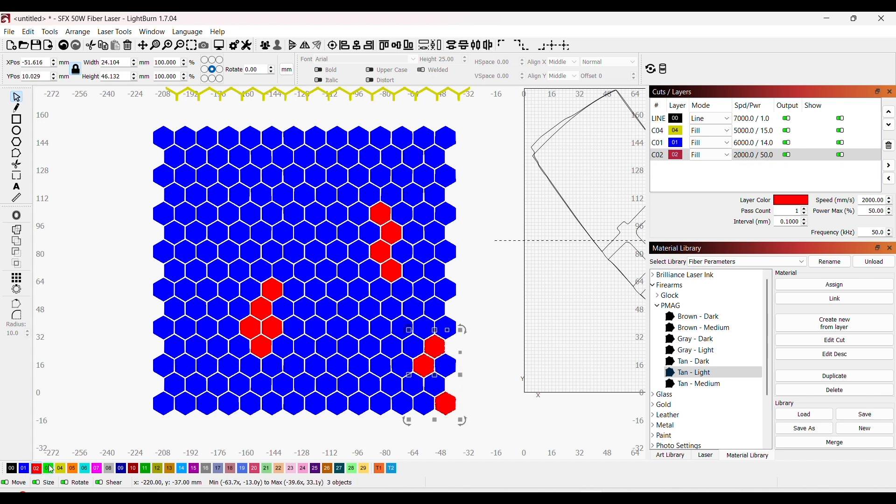
click(437, 387)
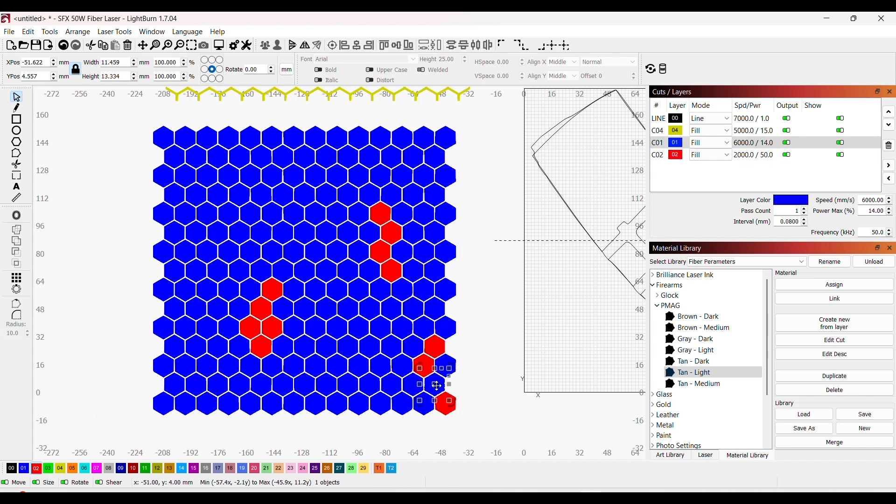
click(37, 469)
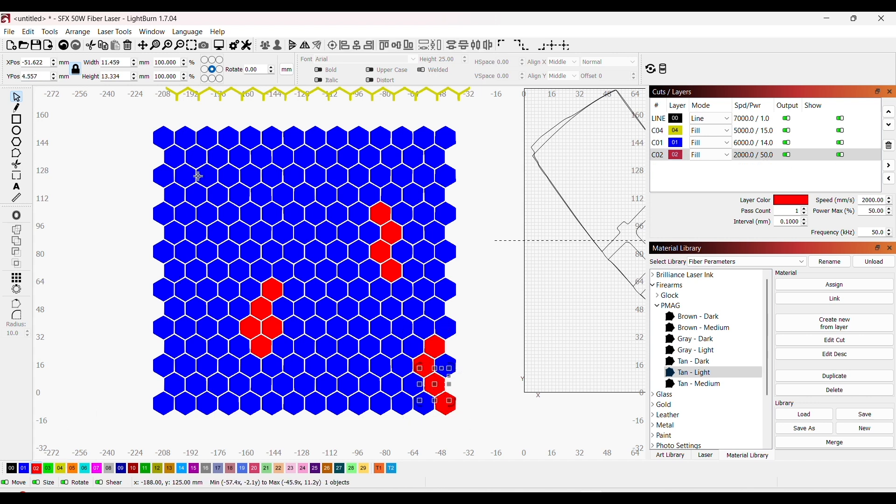
Step: Put a cluster of six hexagons in the upper left part of the grid on red layer 02
shift+click(203, 182)
shift+click(215, 196)
shift+click(200, 200)
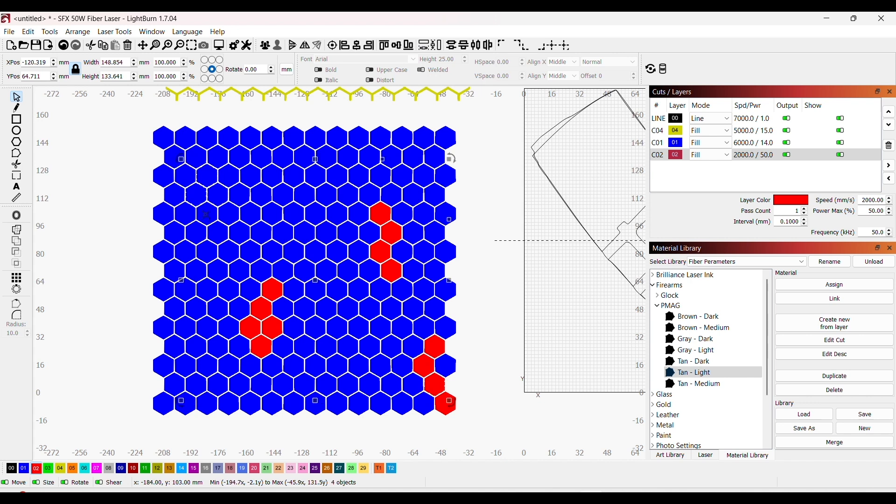
shift+click(189, 220)
shift+click(177, 232)
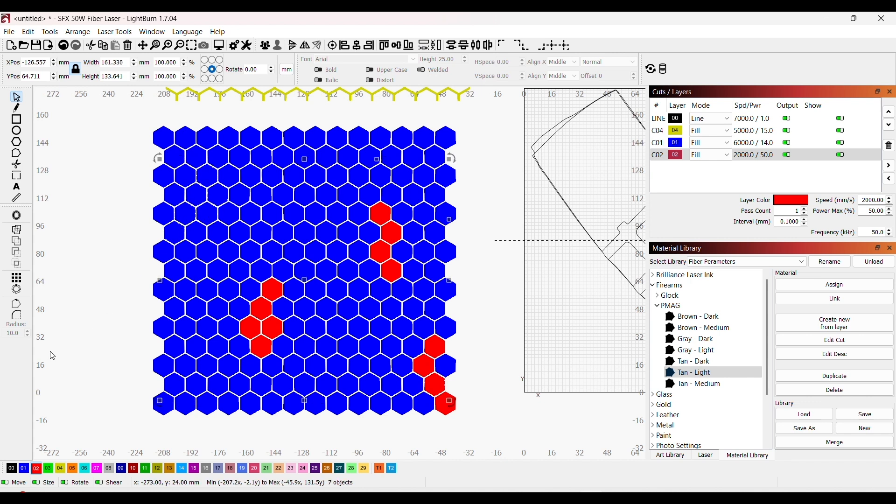
click(37, 469)
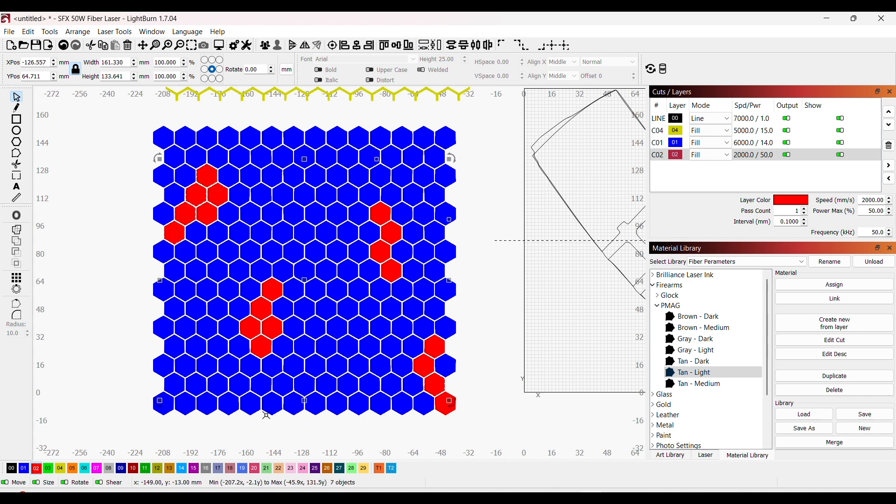
Step: Put a diagonal line of four hexagons near the grid's bottom left corner on red layer 02
click(207, 402)
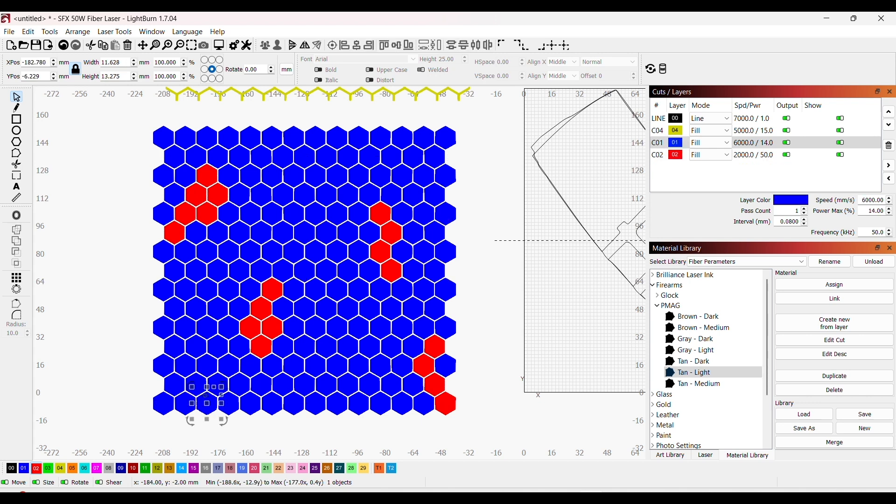
shift+click(199, 387)
shift+click(188, 370)
shift+click(179, 354)
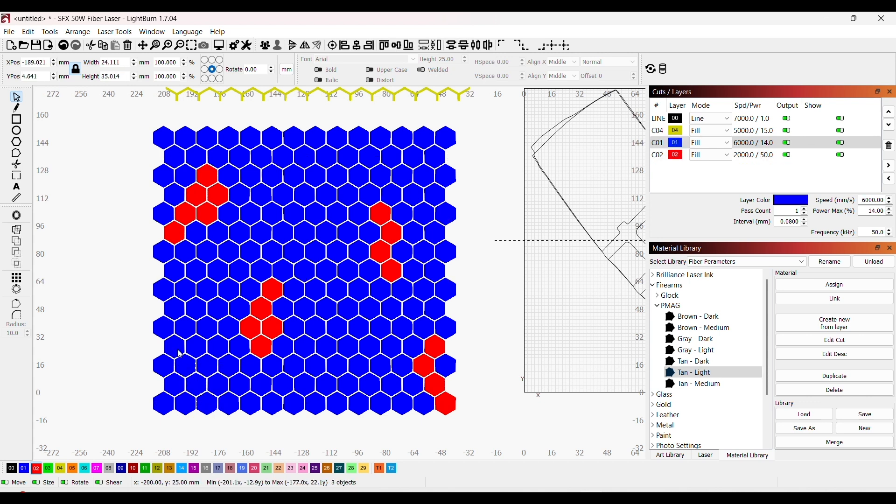
click(37, 469)
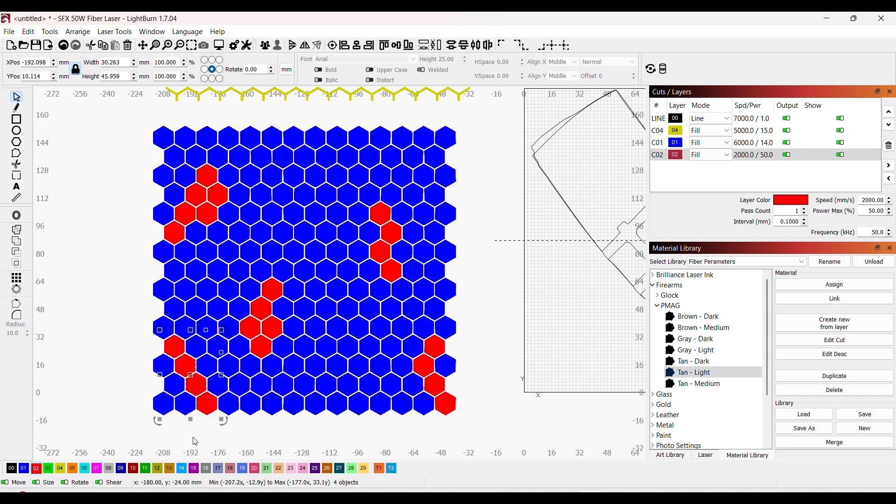
Step: Put a diamond of four hexagons just above the grid's centre on red layer 02
shift+click(327, 231)
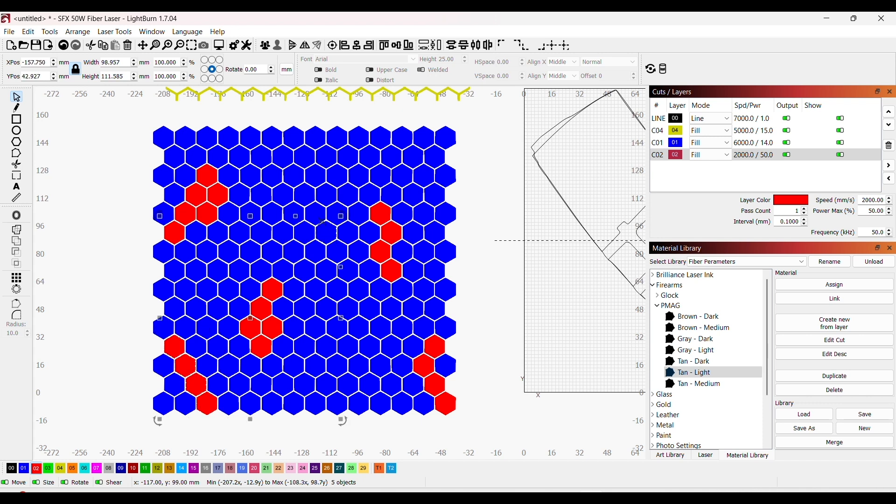
shift+click(320, 219)
shift+click(333, 218)
shift+click(328, 200)
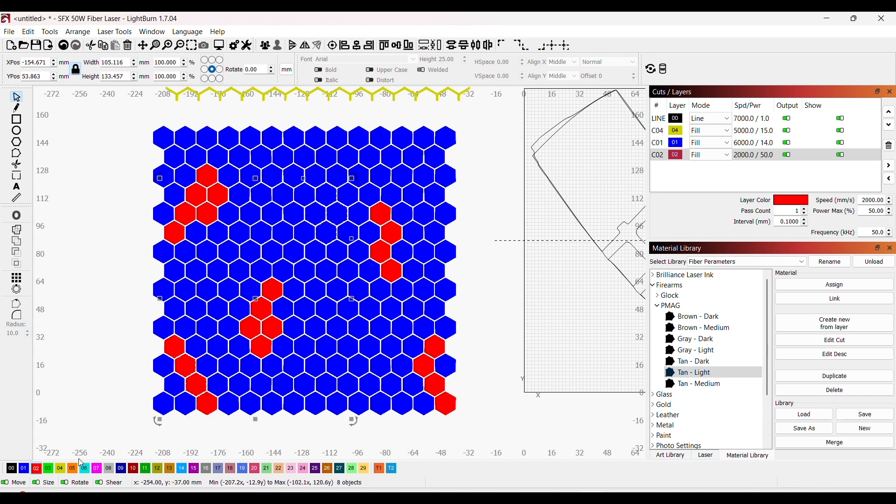
click(37, 469)
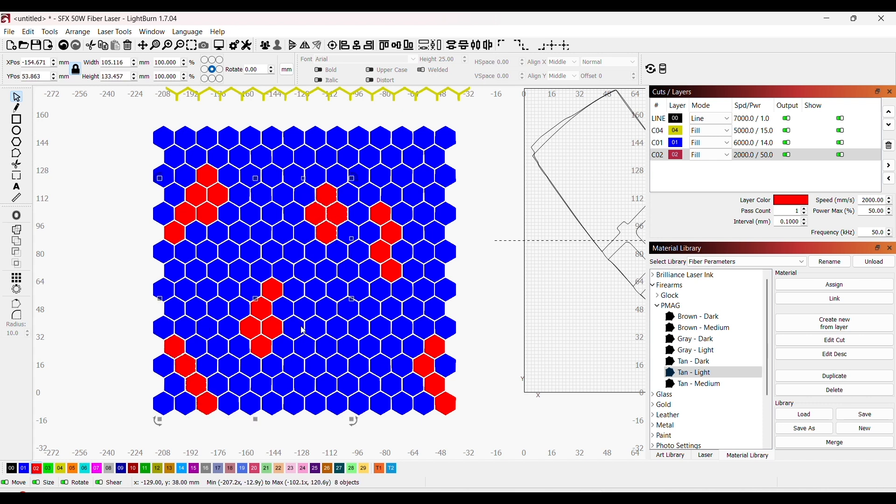
Step: Put a triangle of three hexagons in the lower right part of the grid on red layer 02
click(354, 372)
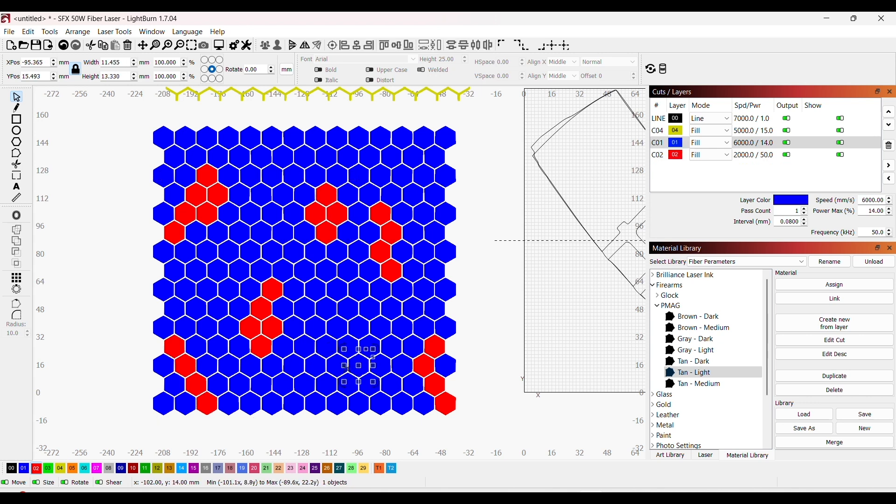
shift+click(343, 369)
shift+click(345, 354)
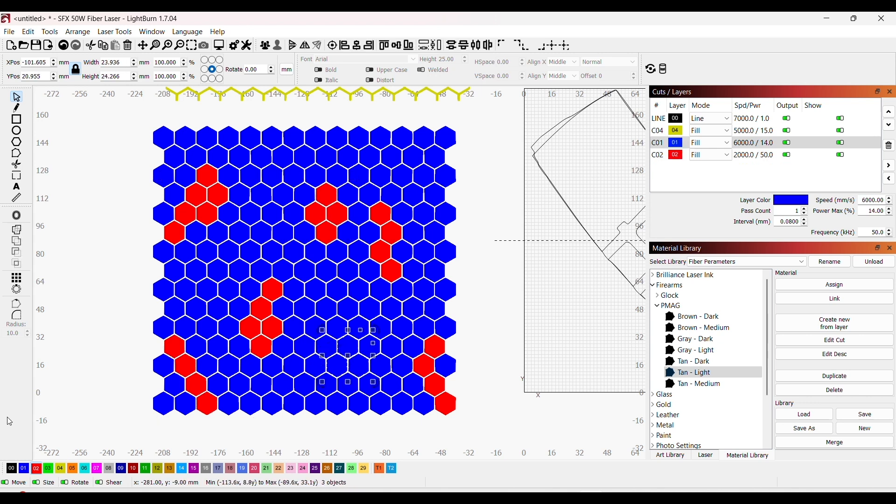
click(37, 468)
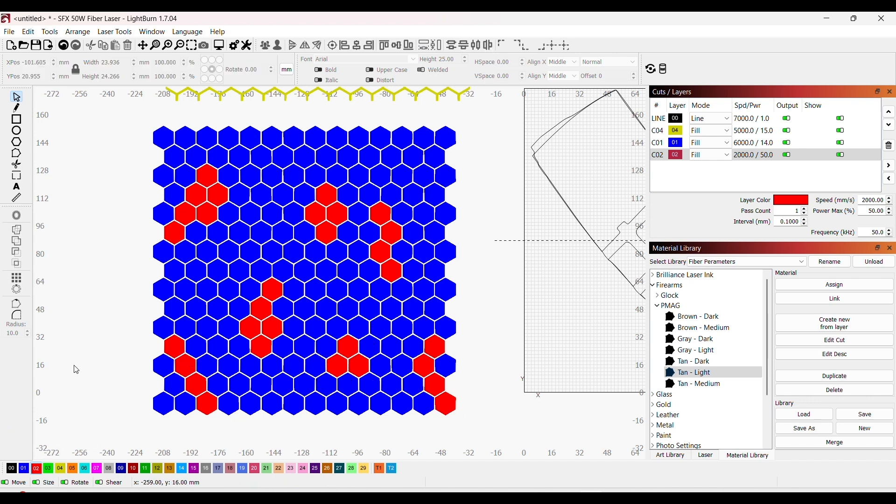
Step: Put a cluster of four hexagons left of the grid's centre, below the upper left red cluster, on green layer 03
click(224, 278)
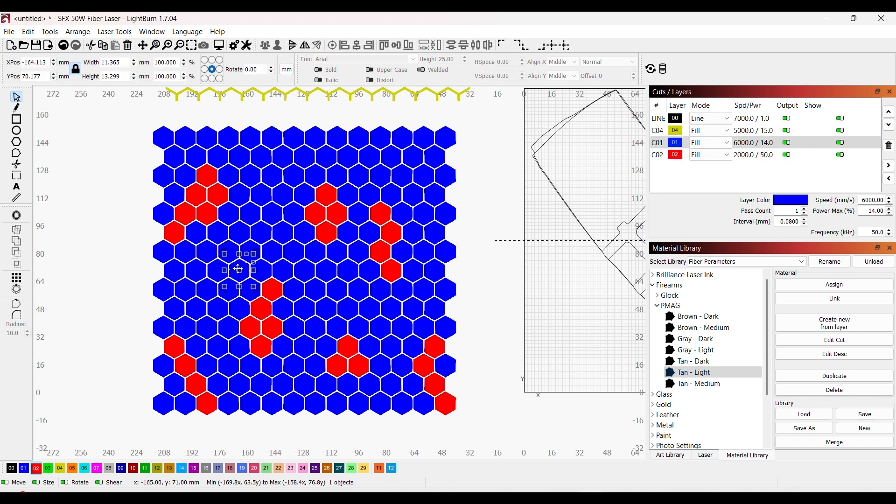
shift+click(221, 270)
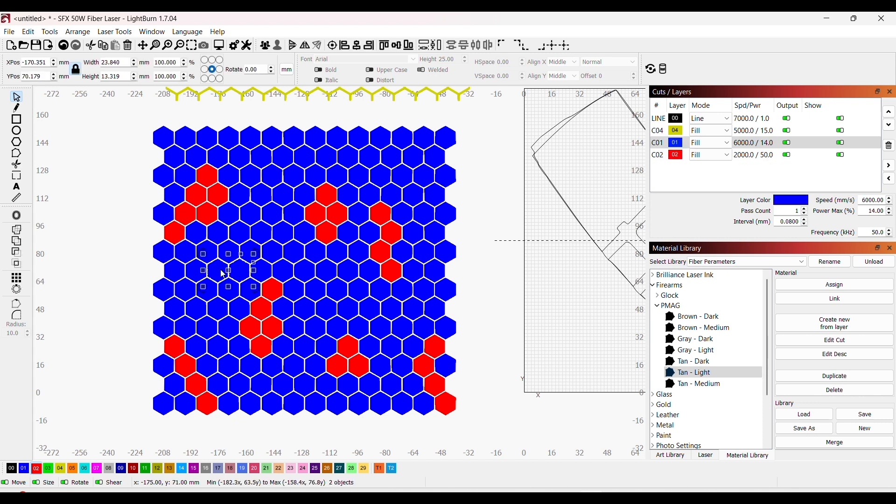
shift+click(244, 234)
click(48, 469)
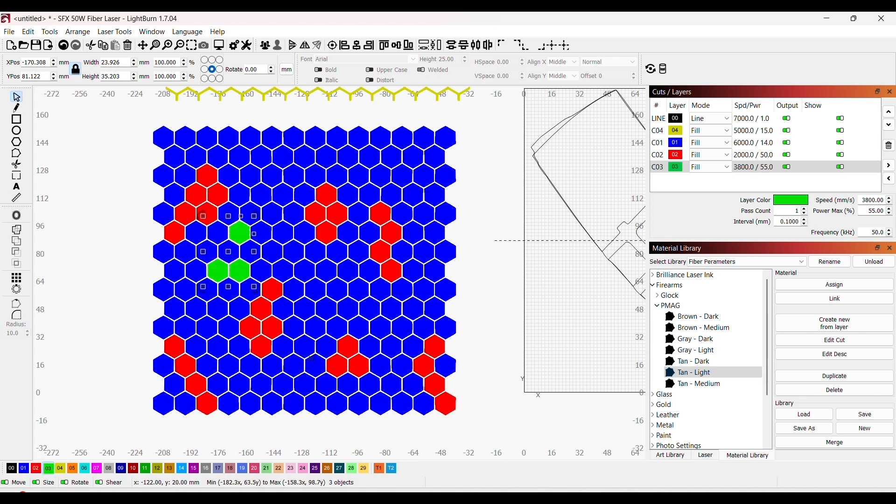
click(236, 252)
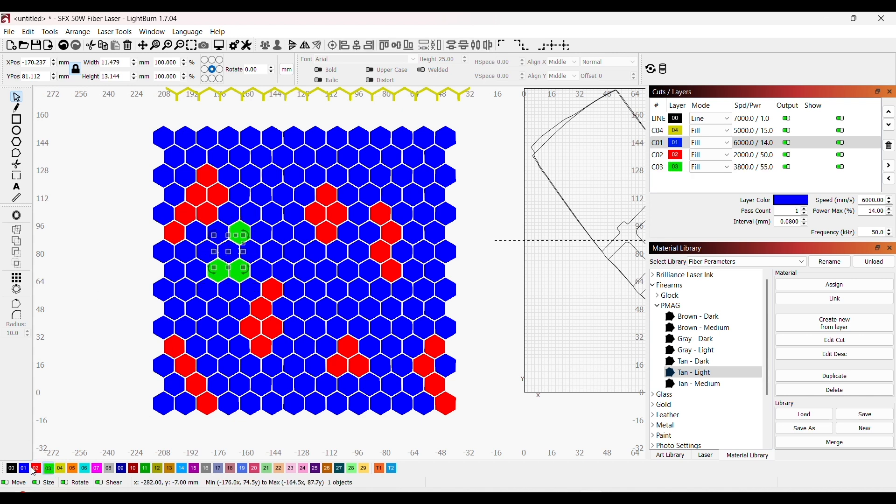
click(49, 468)
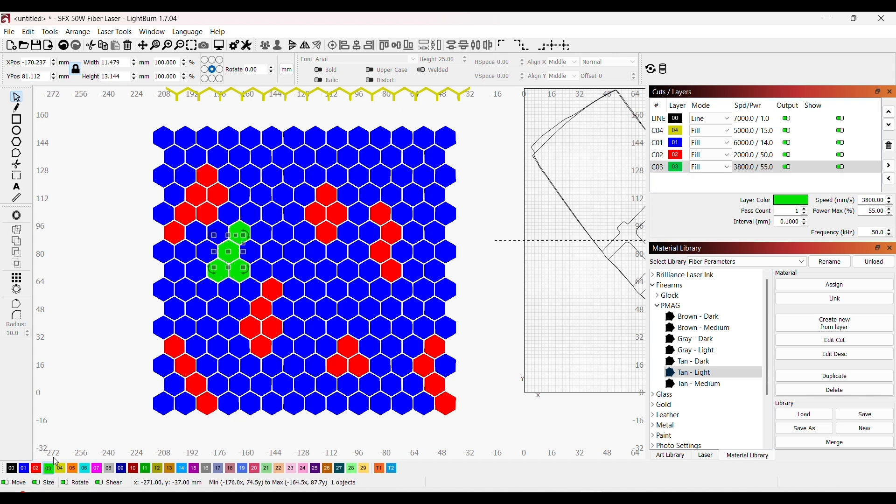
Step: Put a triangle of three hexagons right of the grid's centre, above the lower red triangle, on green layer 03
shift+click(371, 317)
shift+click(348, 308)
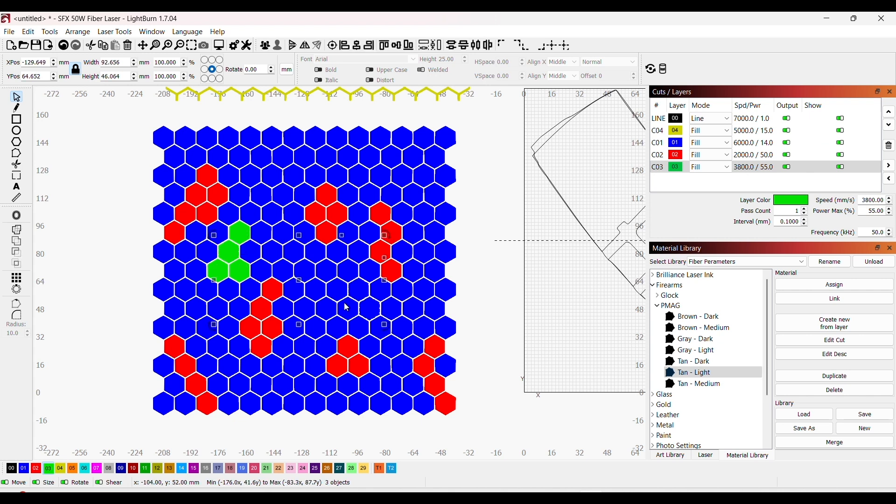
click(48, 468)
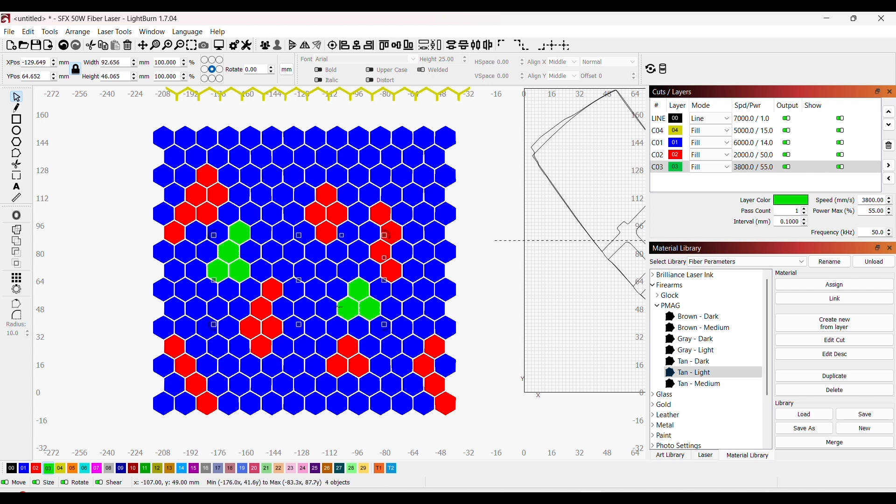
Step: Put a chain of five hexagons in the upper right part of the grid on green layer 03
shift+click(409, 183)
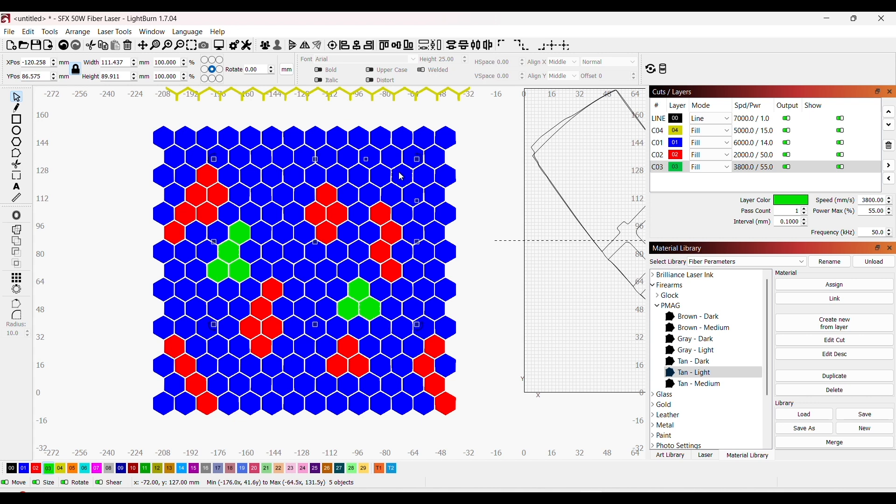
shift+click(368, 159)
shift+click(344, 157)
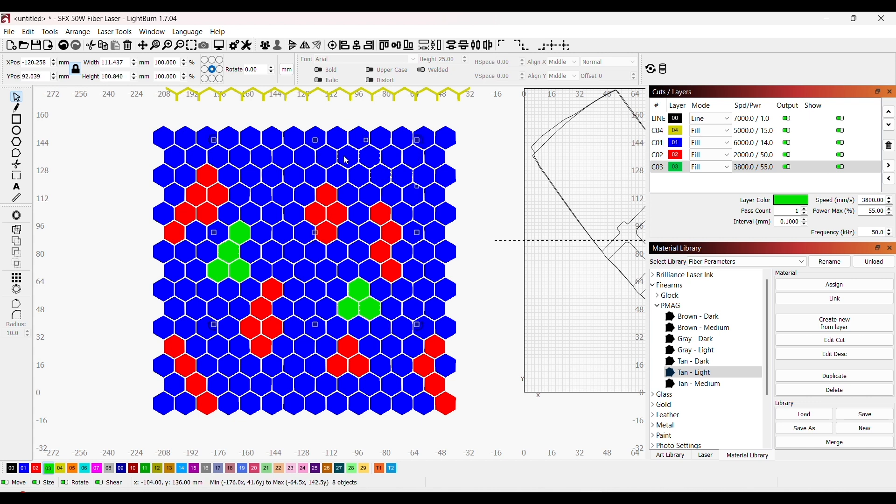
shift+click(331, 159)
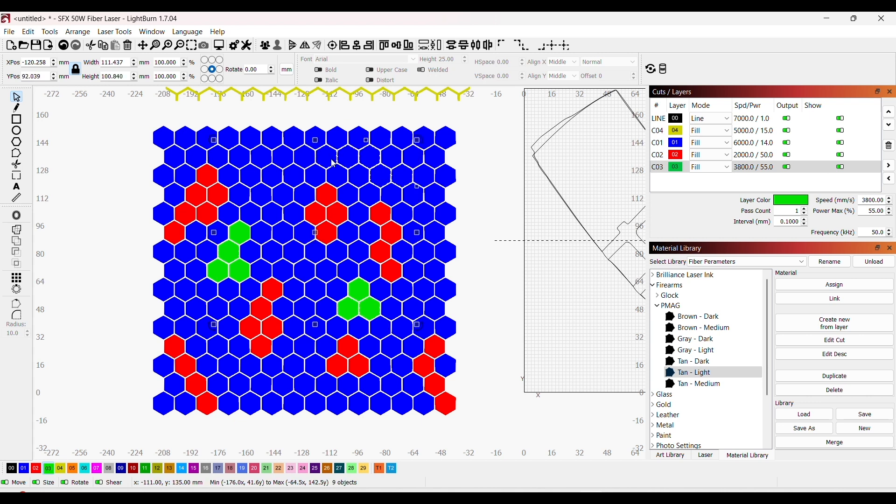
click(48, 469)
Step: Put a triangle of three hexagons in the grid's two bottom rows, left of the middle, on green layer 03
shift+click(304, 386)
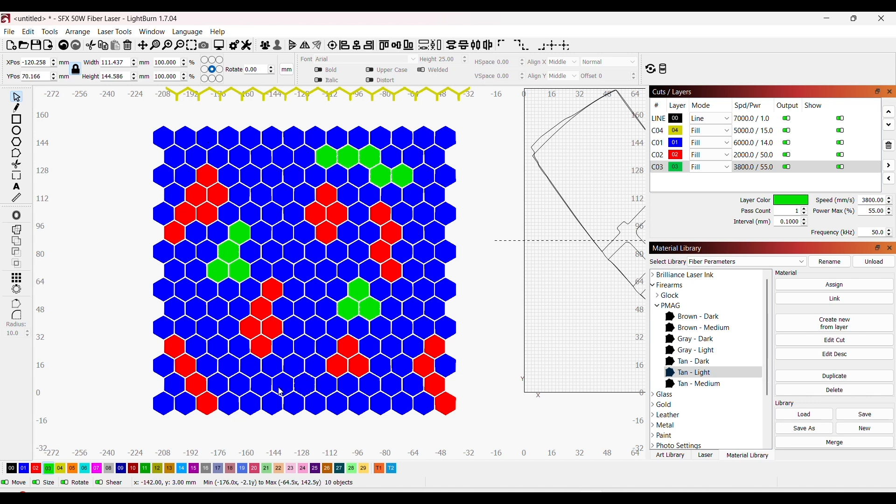
shift+click(281, 389)
shift+click(292, 403)
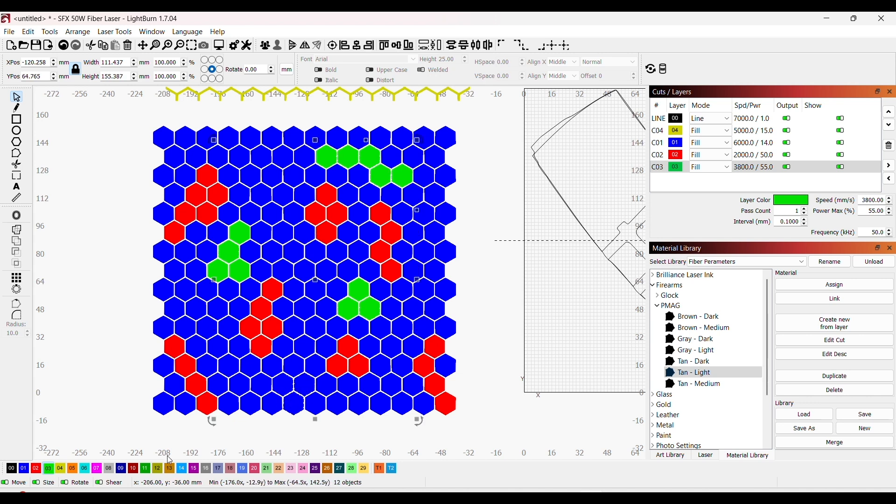
click(50, 469)
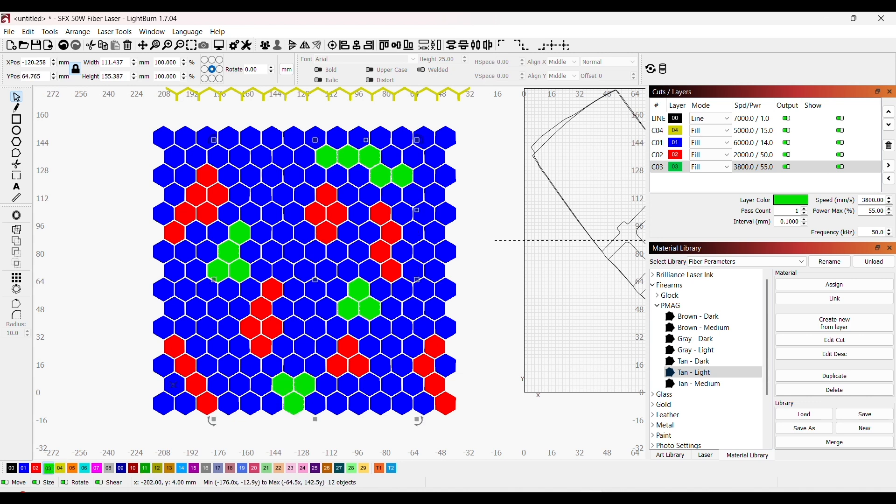
Step: Put a descending chain of four hexagons, right of the upper left red cluster, on green layer 03
shift+click(245, 163)
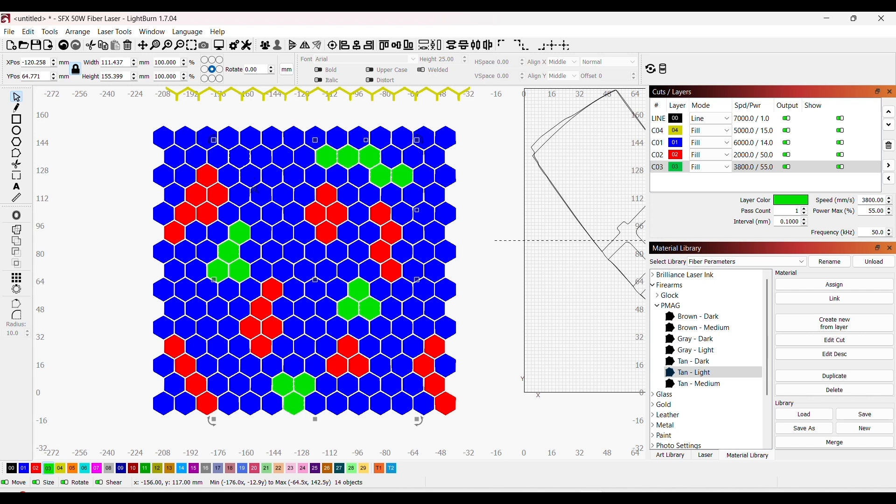
shift+click(282, 195)
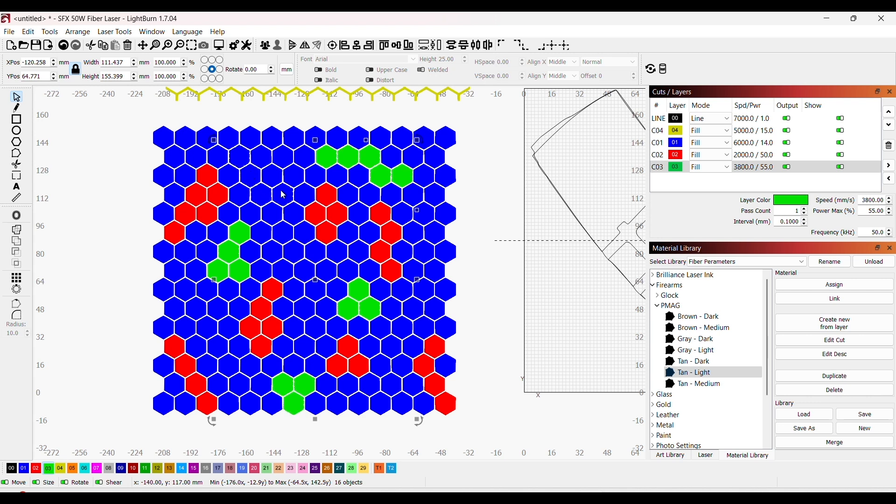
click(50, 469)
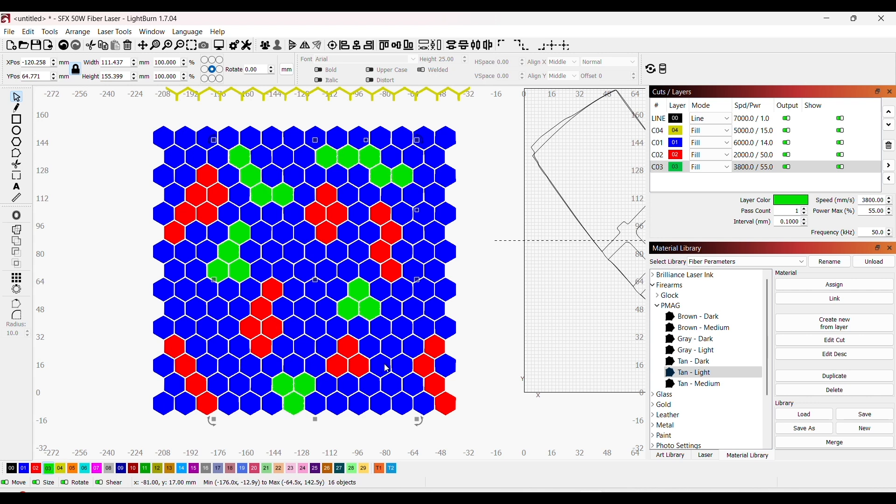
Step: Put a triangle of three hexagons in the lower left part of the grid on green layer 03
shift+click(208, 334)
shift+click(198, 310)
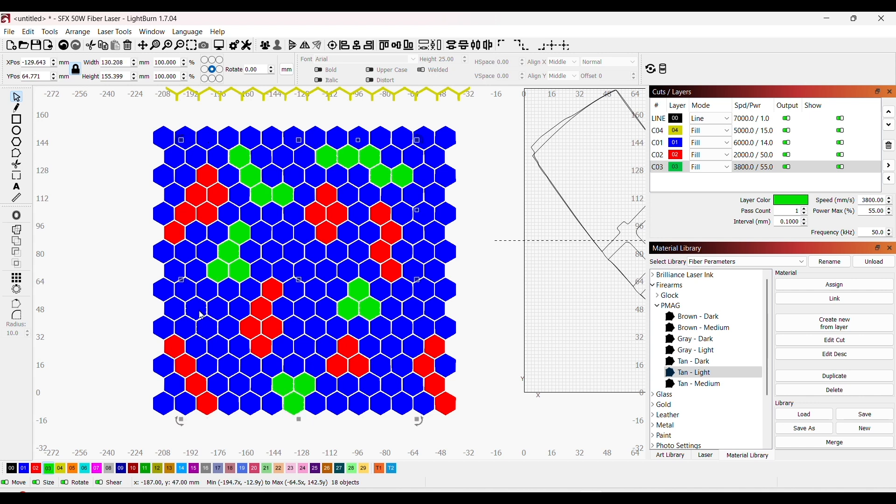
shift+click(212, 310)
click(48, 468)
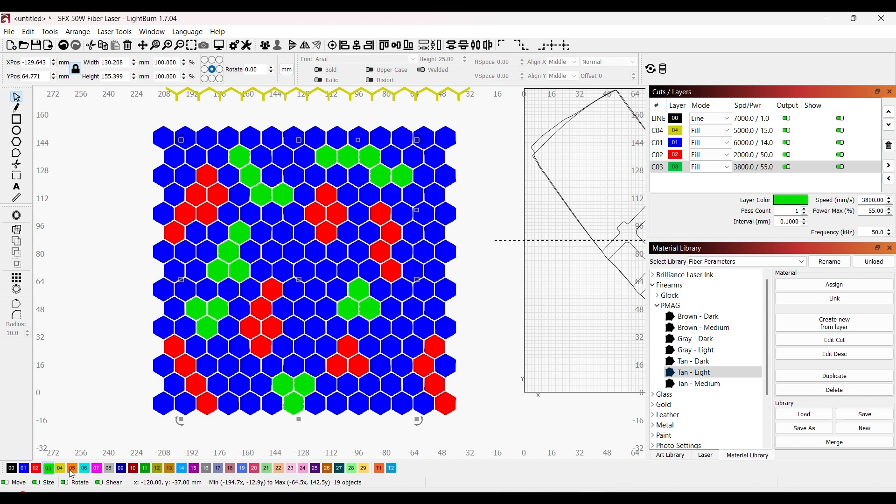
shift+click(411, 348)
shift+click(447, 329)
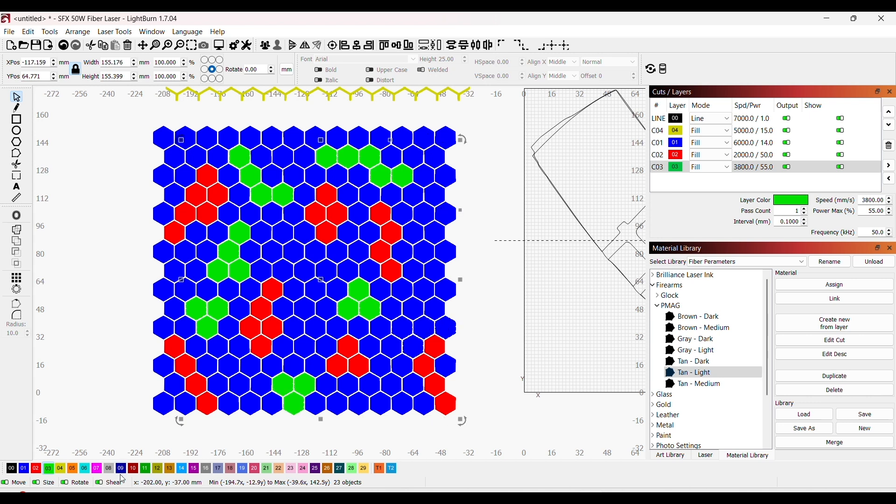
shift+click(413, 396)
click(413, 395)
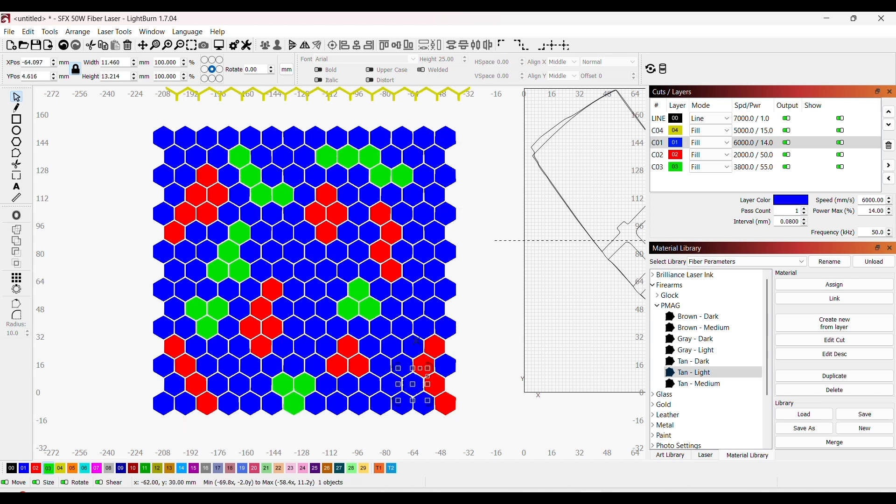
Step: Put three hexagons above the red chain at the grid's lower right edge on orange layer 05
drag(429, 366, 422, 338)
shift+click(445, 323)
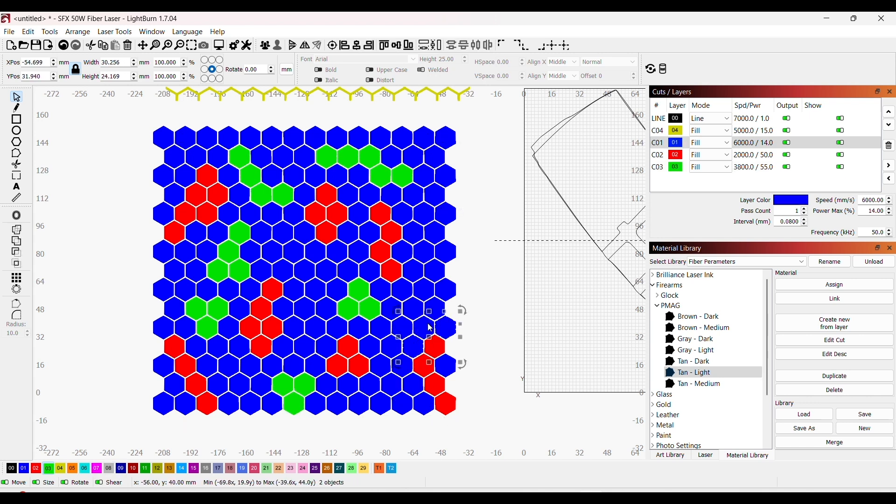
shift+click(430, 325)
click(73, 468)
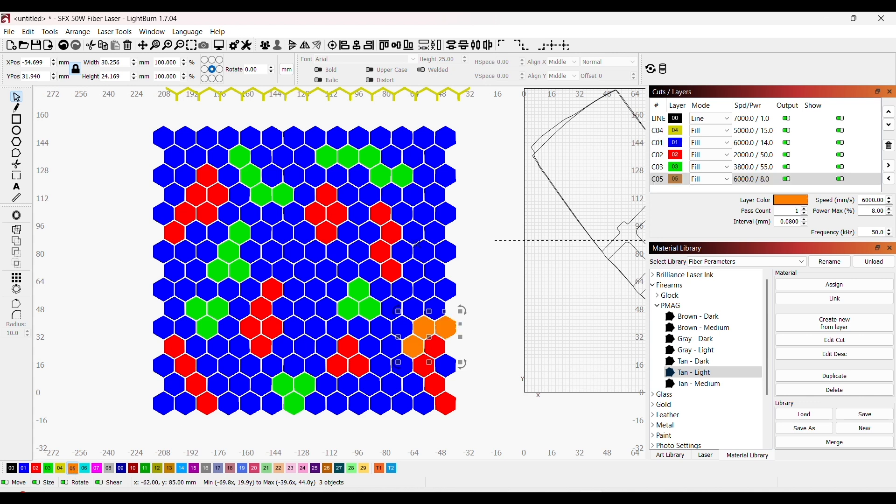
Step: Put a triangle of three hexagons beside the red chain in the upper right part on orange layer 05
shift+click(405, 219)
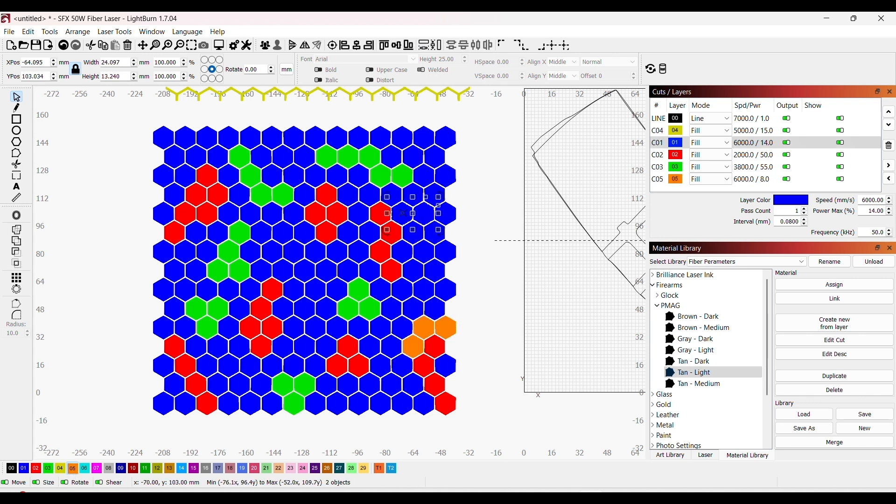
shift+click(411, 224)
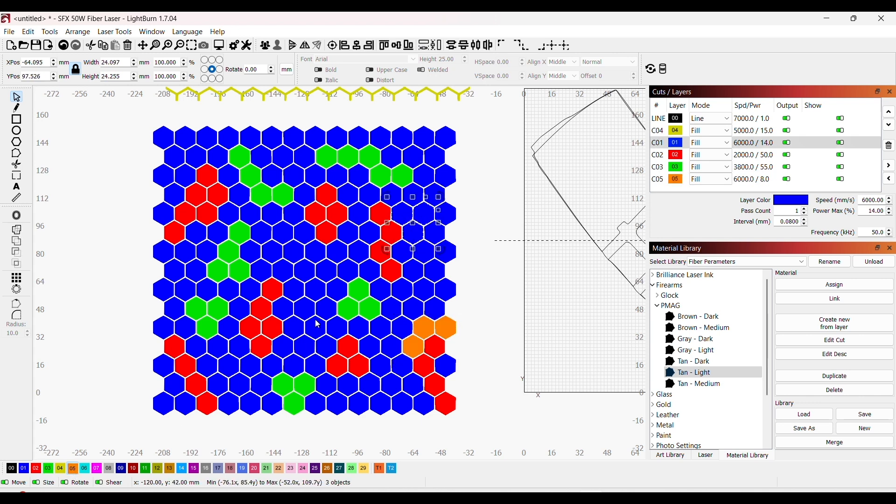
click(72, 468)
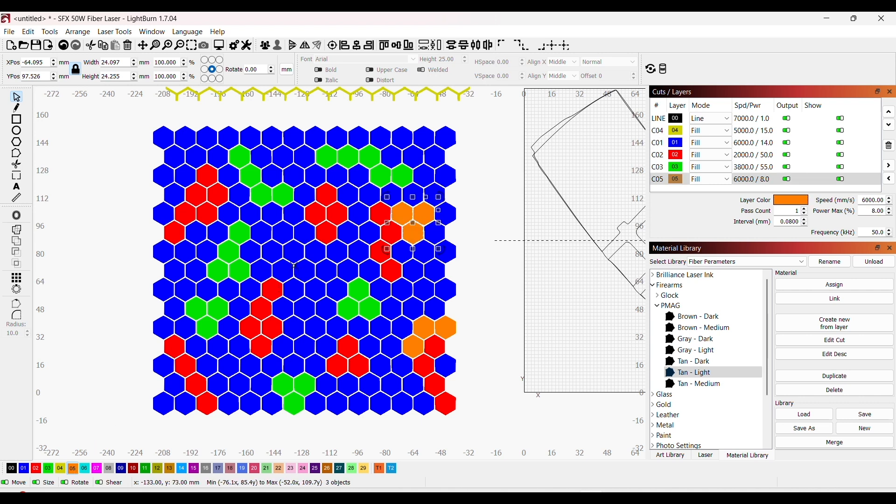
Step: Put a cluster of five hexagons at the grid's centre, between the red and green clusters, on orange layer 05
shift+click(304, 276)
shift+click(318, 303)
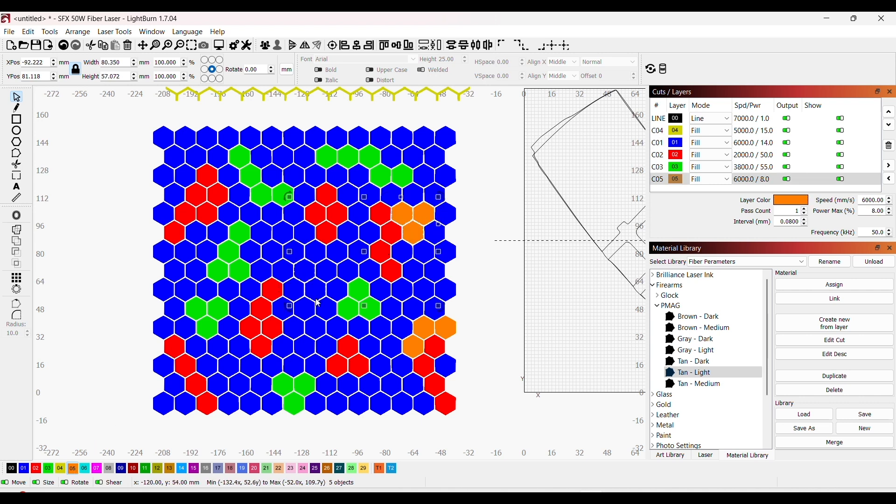
shift+click(317, 329)
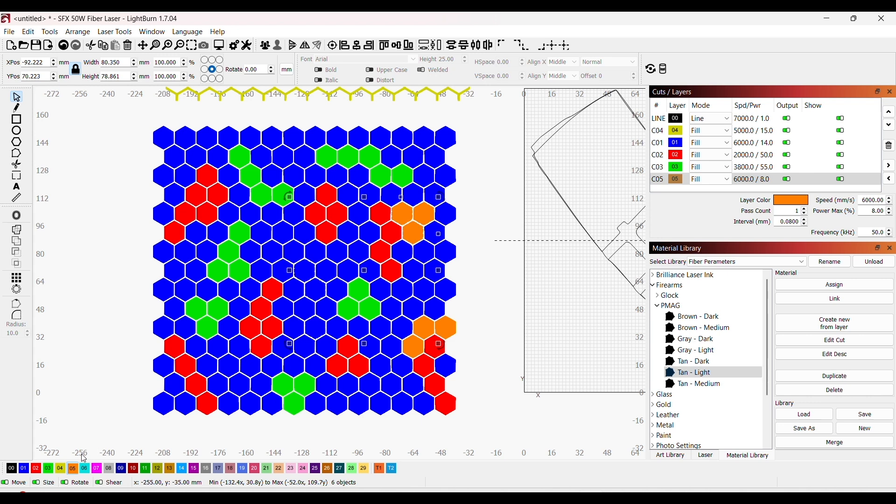
click(73, 469)
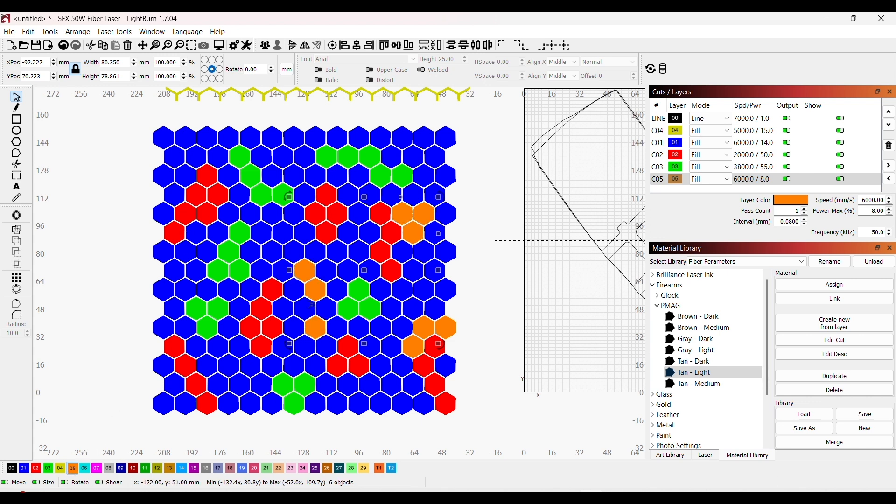
click(314, 310)
click(72, 469)
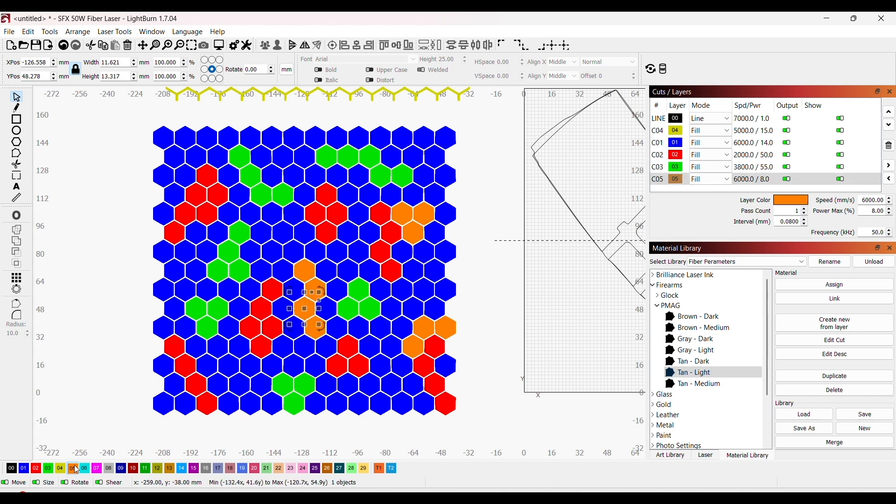
click(330, 310)
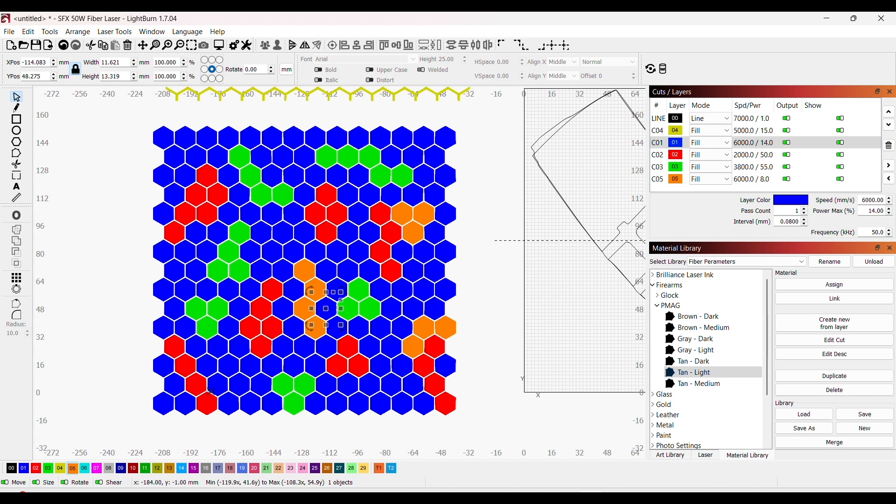
click(73, 469)
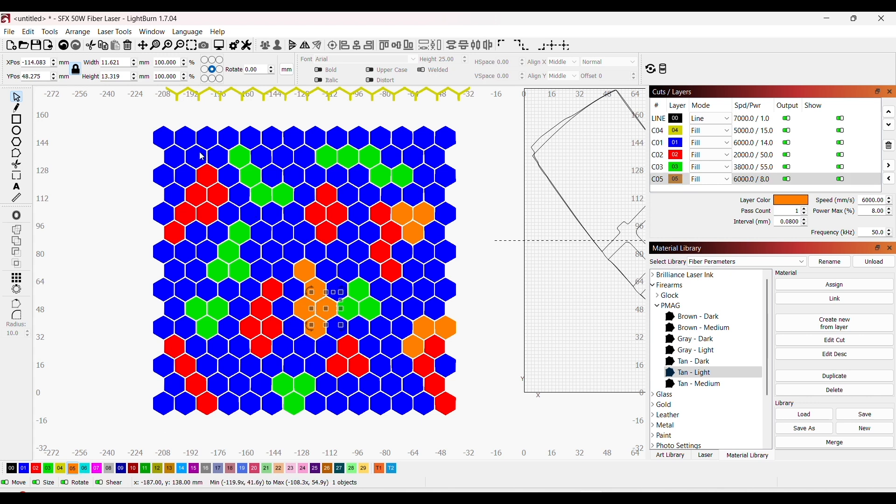
Step: Put a triangle of three hexagons in the grid's top left corner on orange layer 05
click(188, 140)
shift+click(163, 141)
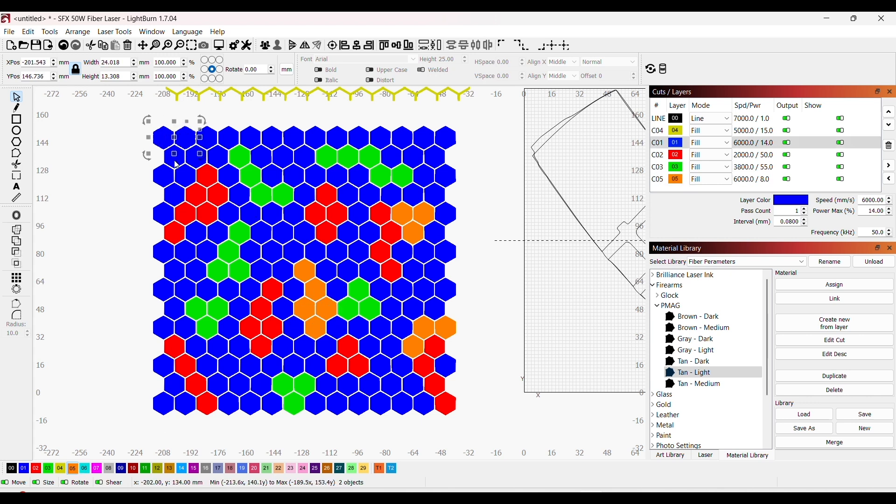
shift+click(176, 162)
click(77, 468)
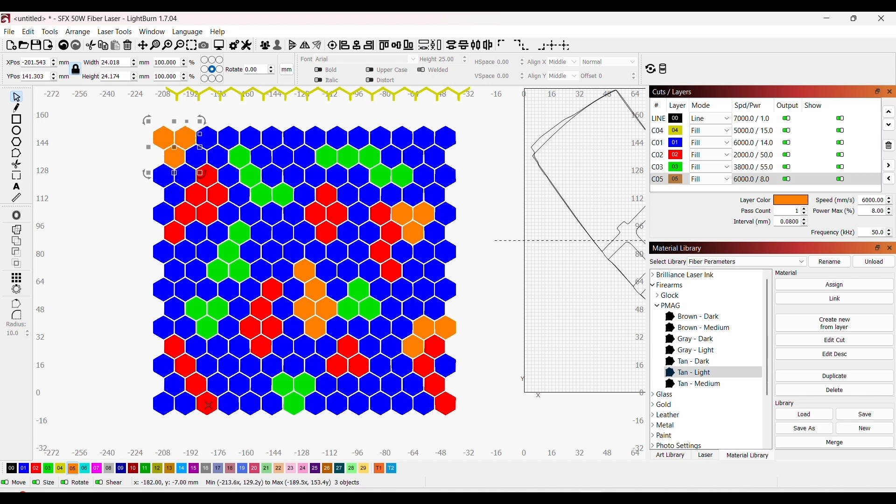
Step: Put a triangle of three hexagons at the grid's lower left, along with the top left corner triangle, on cyan layer 06
shift+click(245, 393)
shift+click(259, 390)
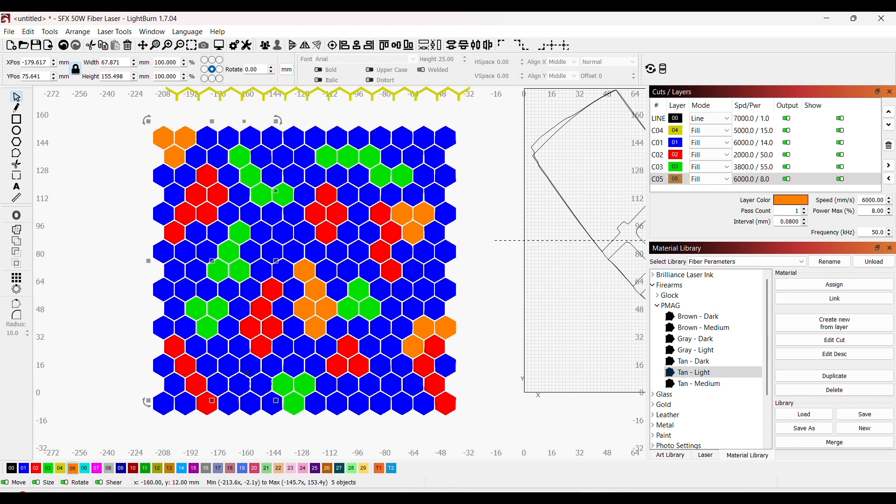
click(84, 469)
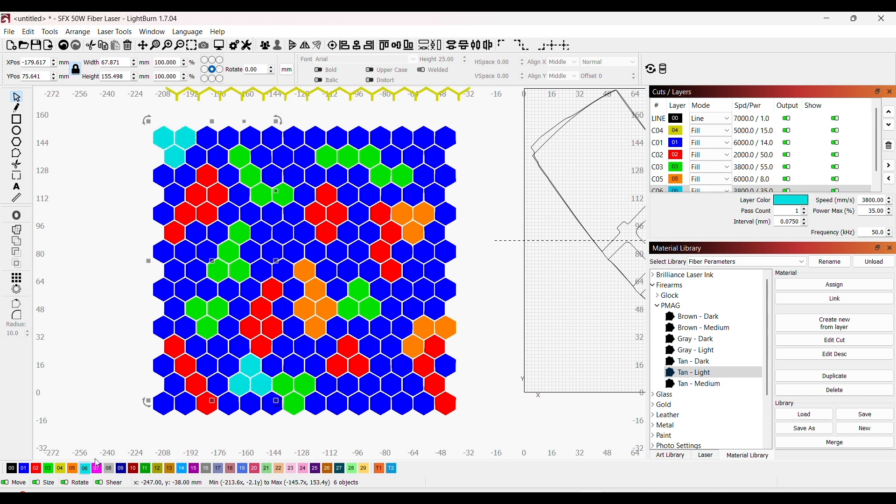
Step: Put a triangle of three hexagons above the central orange cluster on cyan layer 06
shift+click(298, 252)
shift+click(305, 236)
shift+click(314, 250)
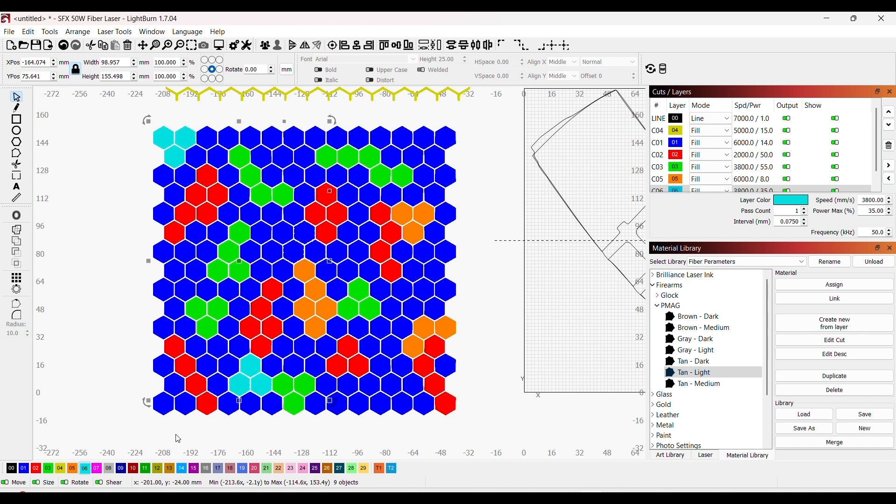
click(97, 468)
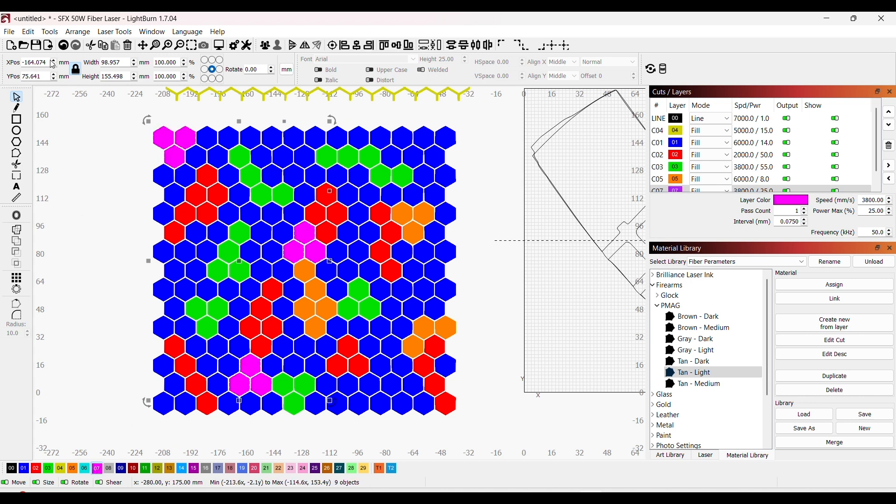
click(64, 45)
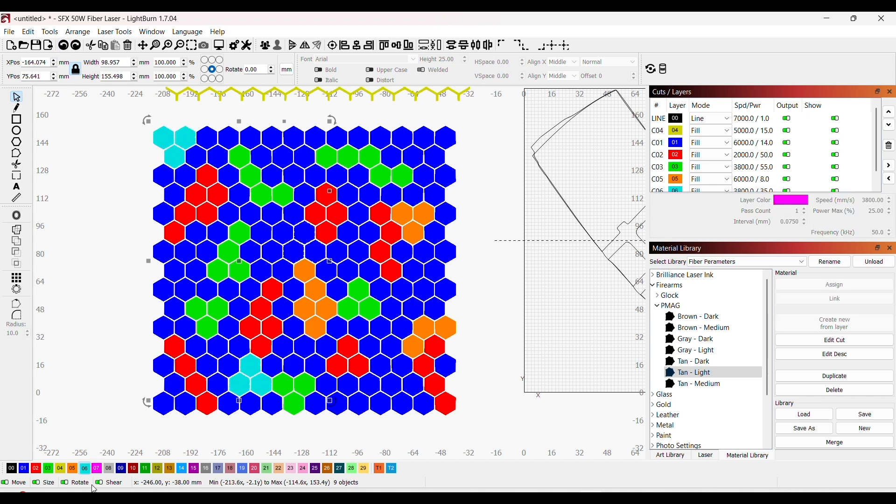
click(88, 471)
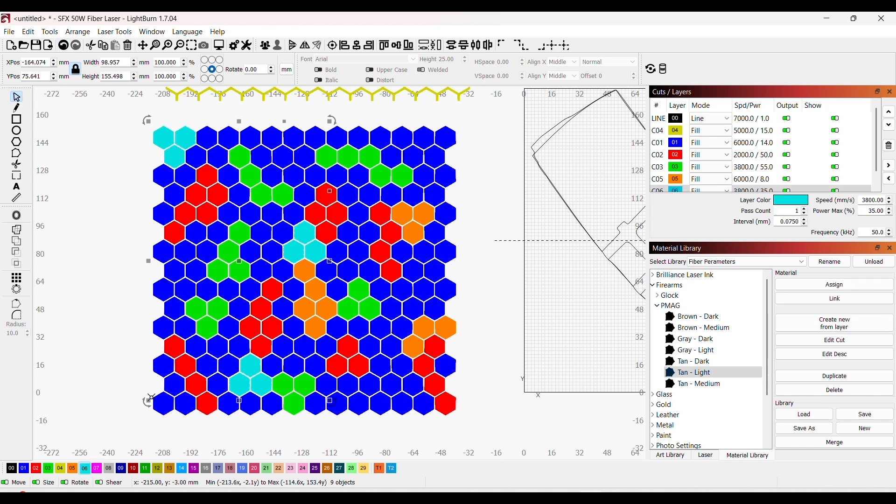
Step: Put a chain of four hexagons beside the orange cluster in the grid's lower right area on cyan layer 06
click(393, 369)
click(396, 361)
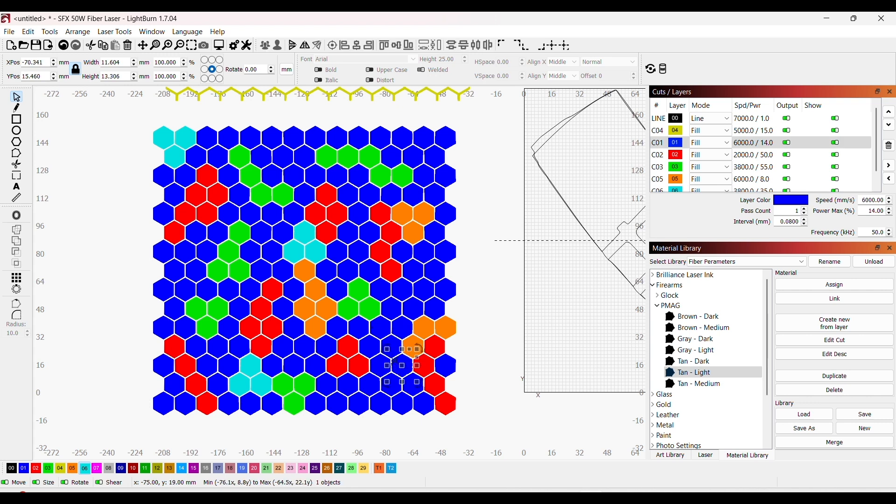
shift+click(406, 324)
shift+click(411, 310)
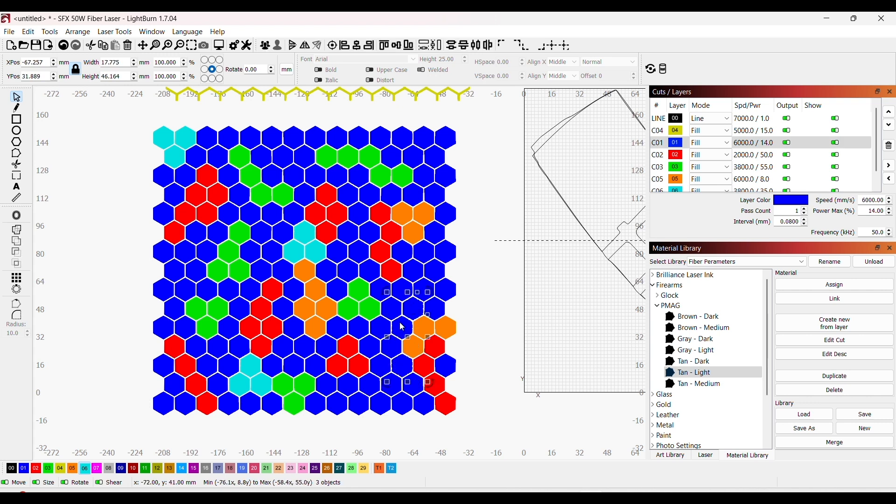
shift+click(392, 357)
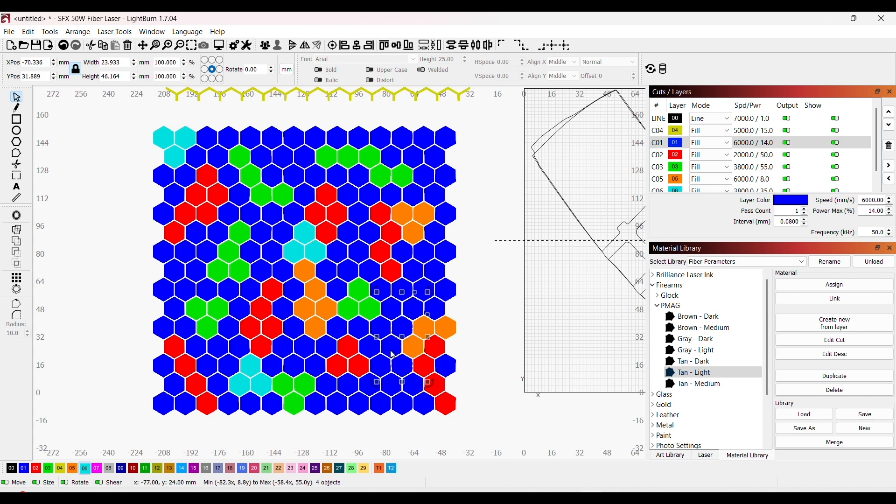
click(85, 469)
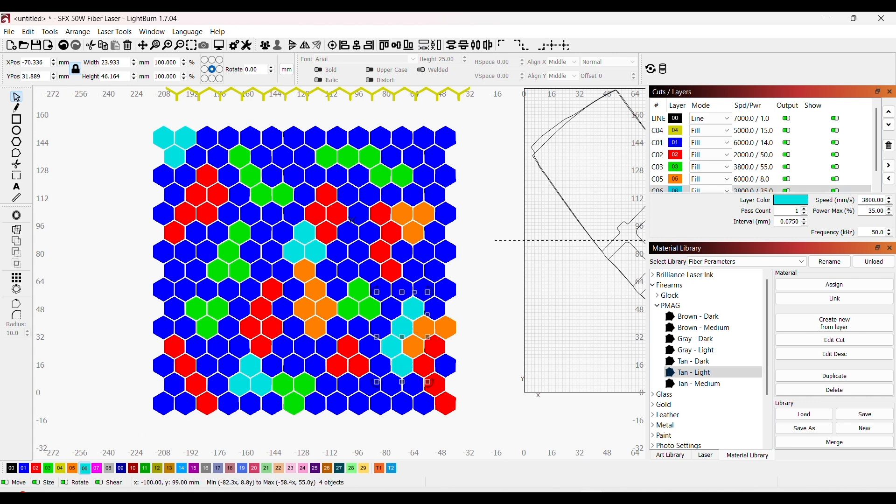
Step: Put a triangle of three hexagons in the grid's top right corner on cyan layer 06
shift+click(443, 144)
shift+click(434, 158)
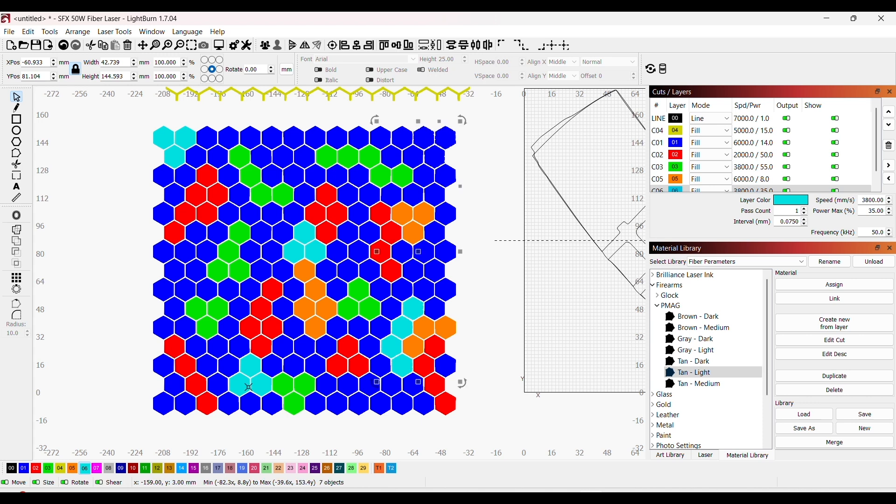
click(84, 469)
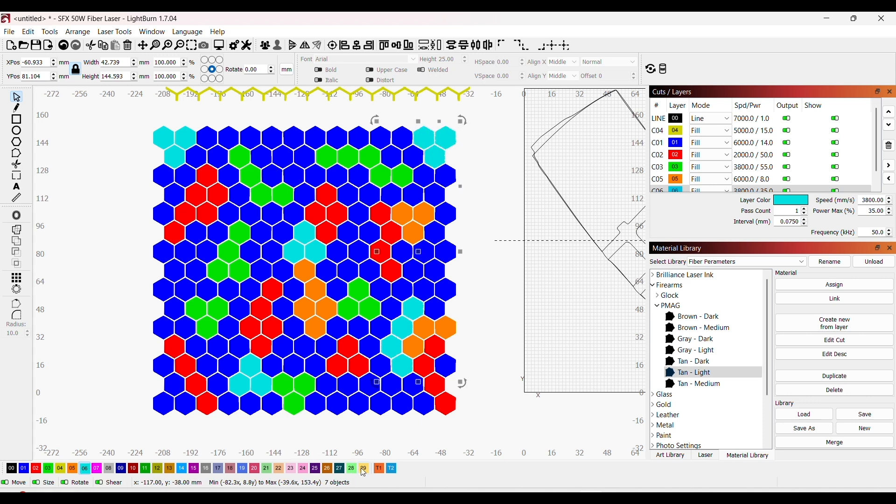
Step: Put a cluster of four hexagons at the grid's lower edge, right of the green triangle, on magenta layer 07
click(360, 441)
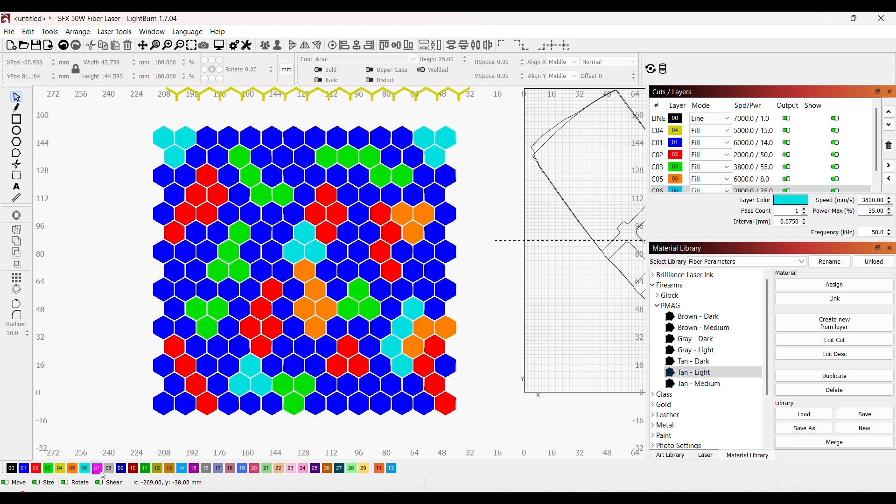
click(367, 401)
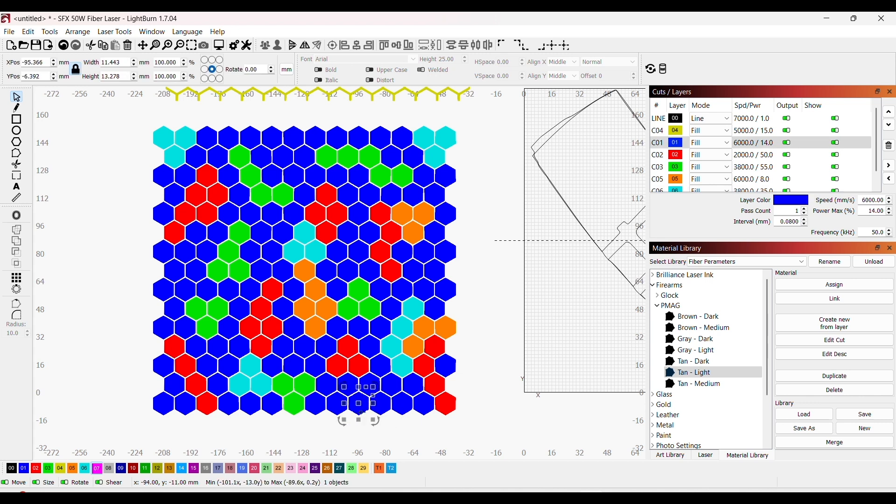
shift+click(369, 385)
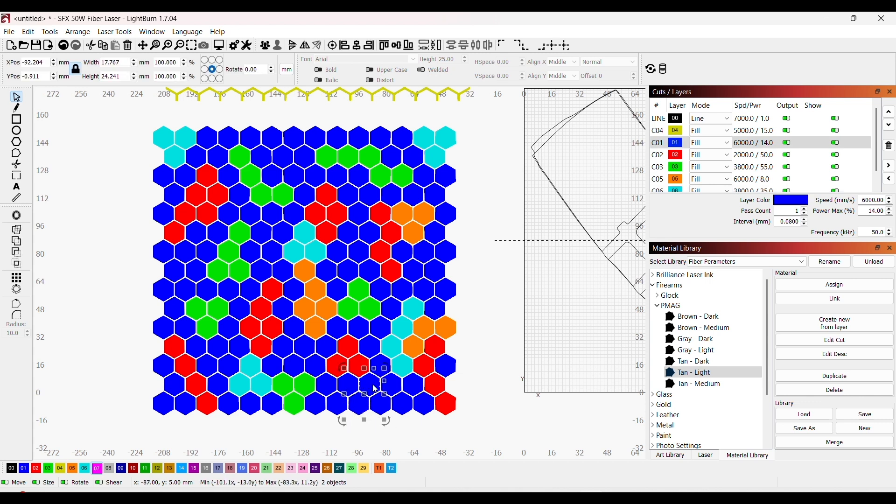
shift+click(379, 402)
shift+click(390, 386)
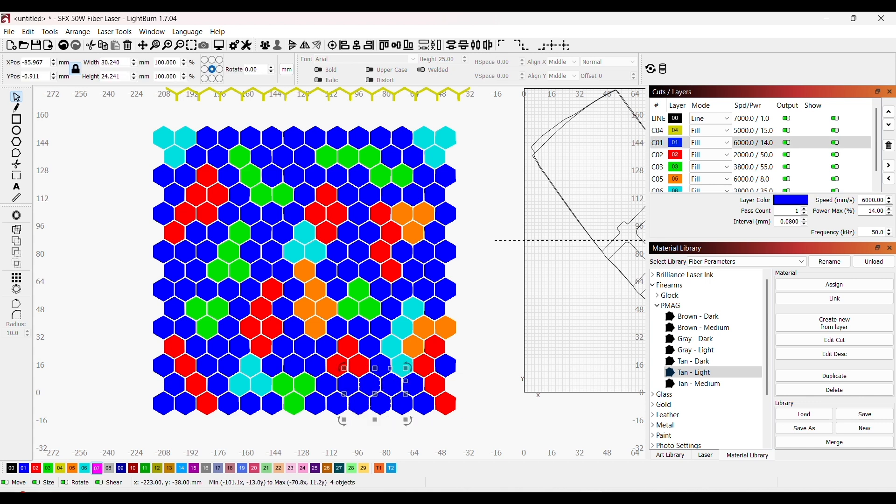
click(92, 470)
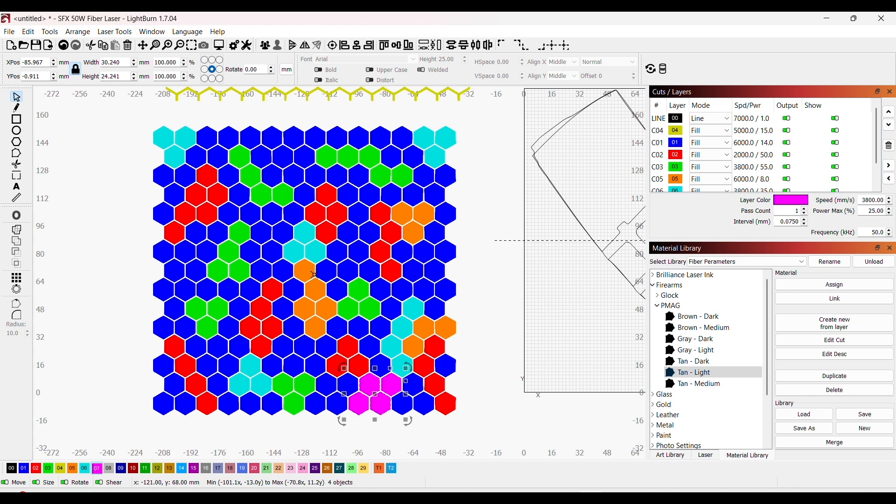
Step: Put a cluster of four hexagons between the central cyan triangle and the red chain to its right on magenta layer 07
shift+click(333, 273)
shift+click(337, 256)
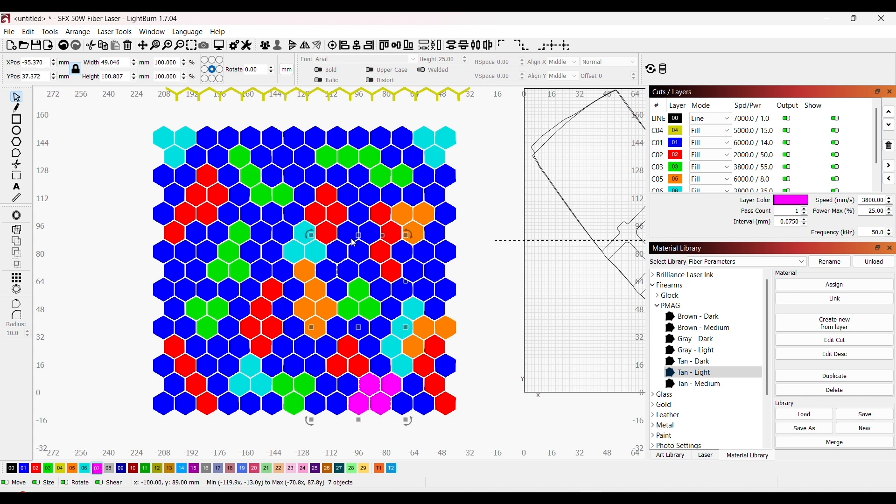
shift+click(346, 235)
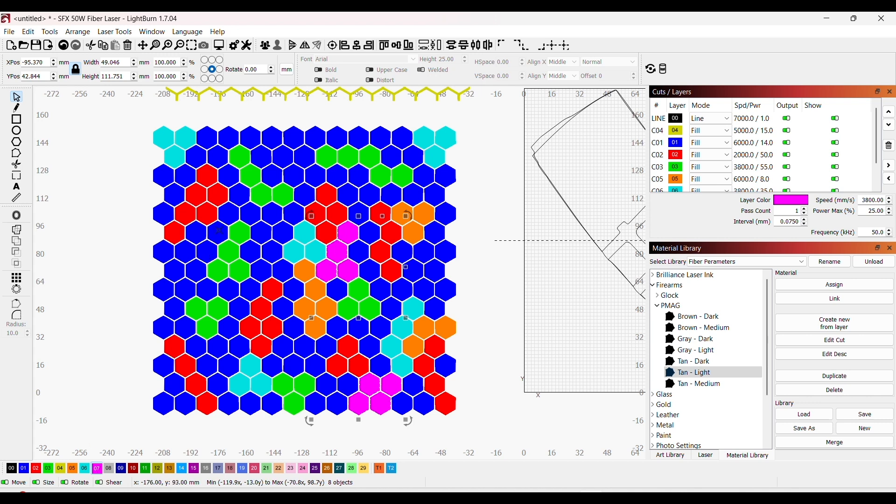
Step: Put a cluster of four hexagons left of the green cluster in the grid's middle left part on magenta layer 07
shift+click(207, 248)
shift+click(182, 254)
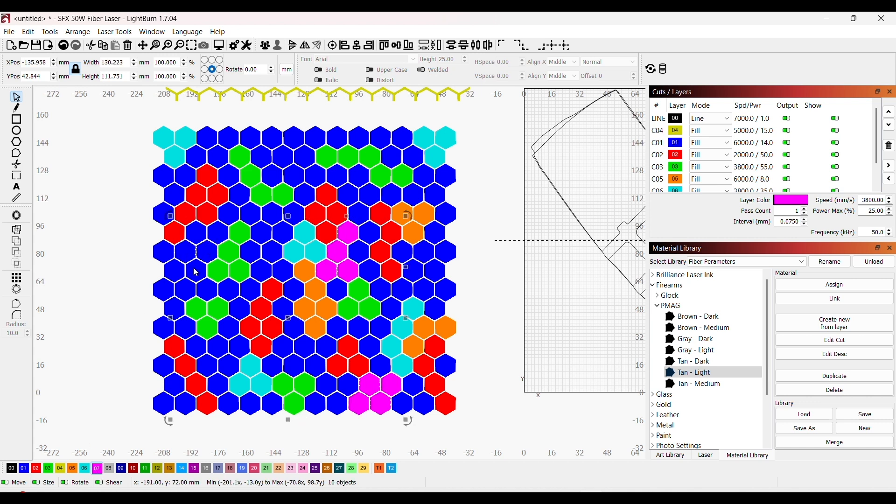
shift+click(203, 291)
click(98, 471)
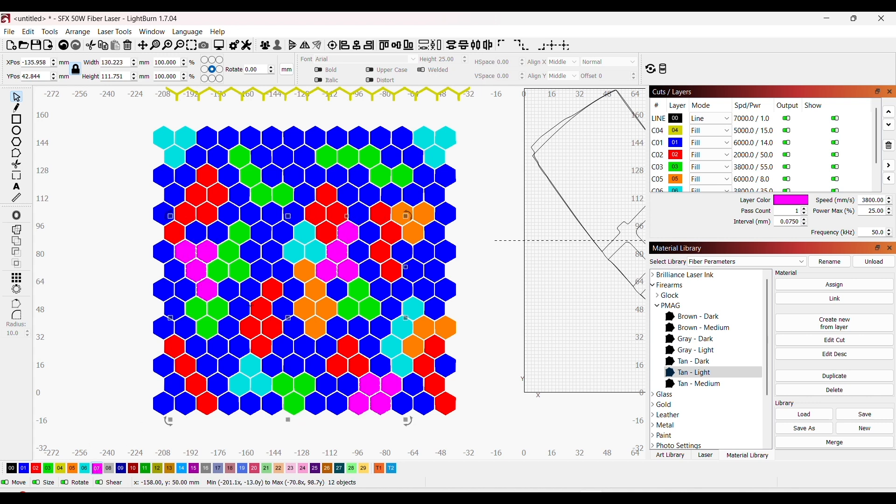
Step: Put a chain of four hexagons at the grid's upper edge, between the green clusters, on magenta layer 07
shift+click(289, 164)
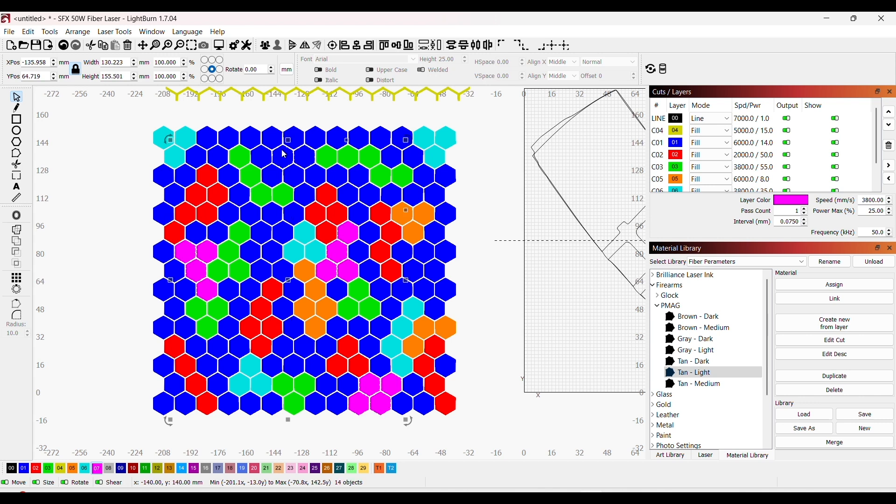
shift+click(243, 141)
shift+click(249, 145)
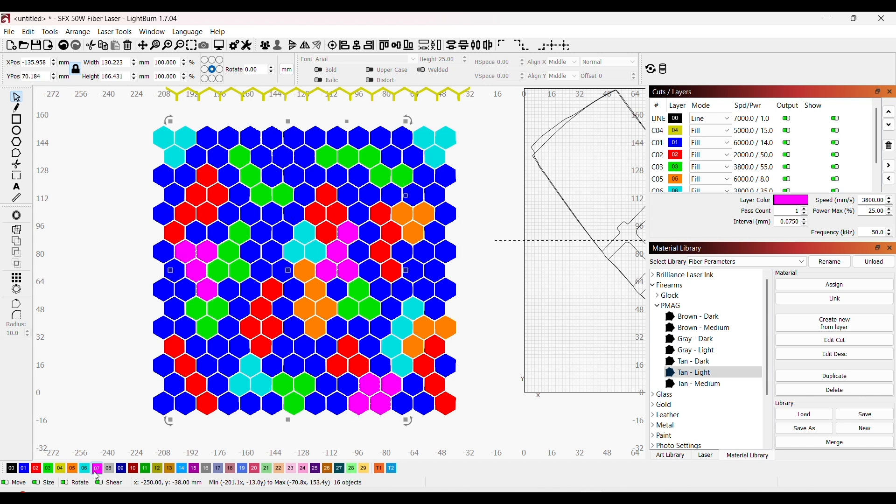
click(97, 469)
Step: Put a chain of five hexagons along the upper half of the grid's right edge on magenta layer 07
shift+click(440, 274)
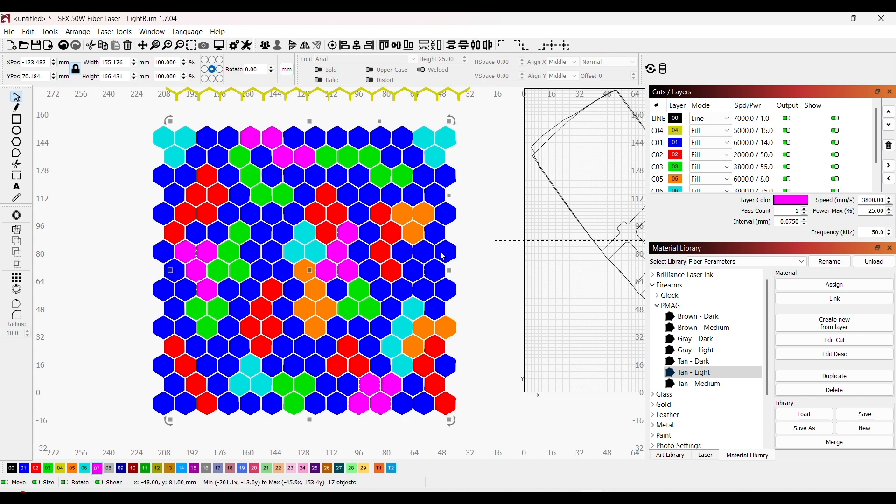
shift+click(440, 254)
shift+click(443, 222)
shift+click(444, 219)
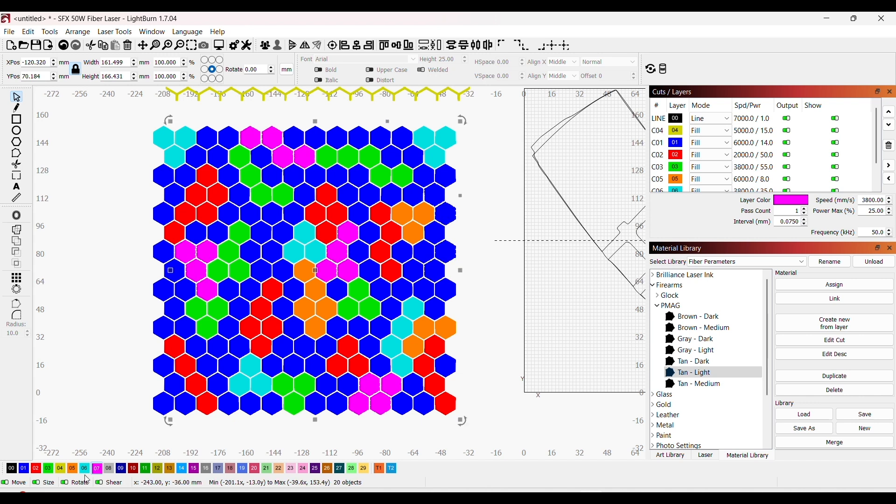
click(99, 470)
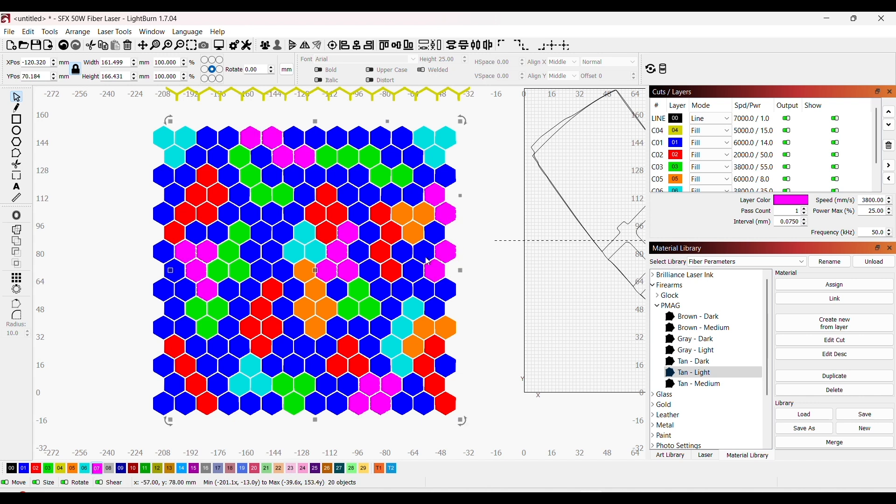
click(437, 233)
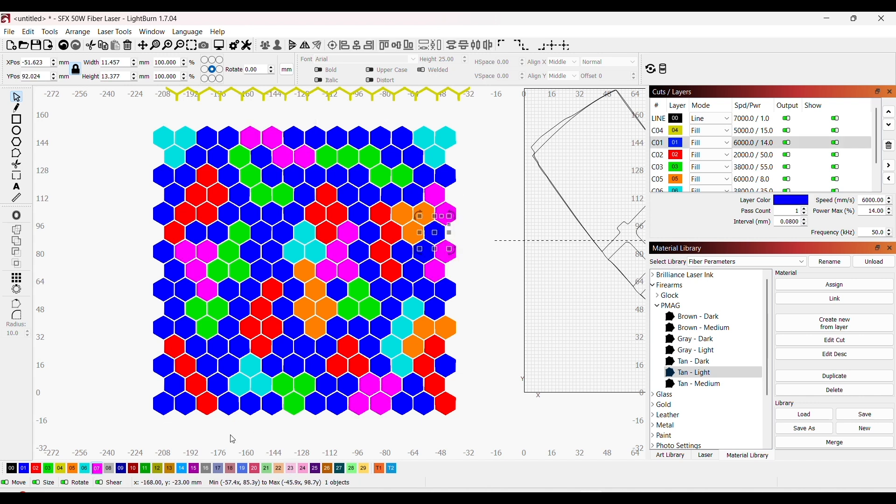
click(98, 470)
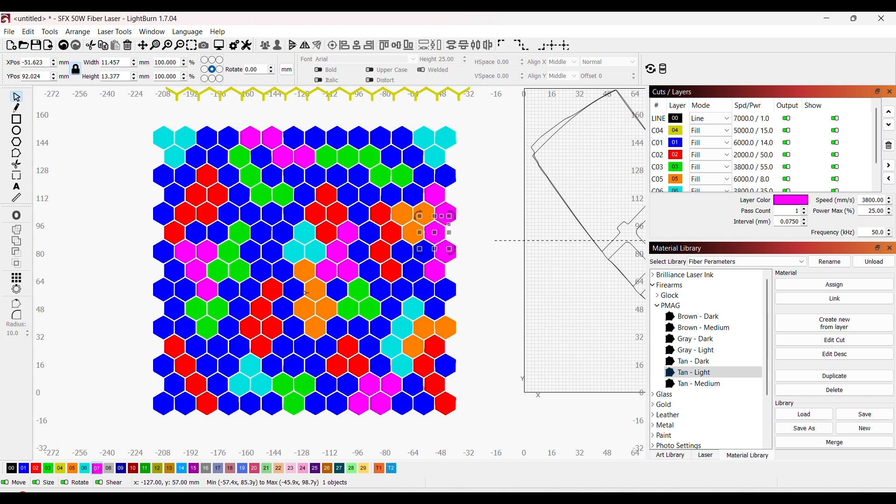
Step: Put a triangle of three hexagons between the left green cluster and the central cyan triangle on magenta layer 07
shift+click(253, 255)
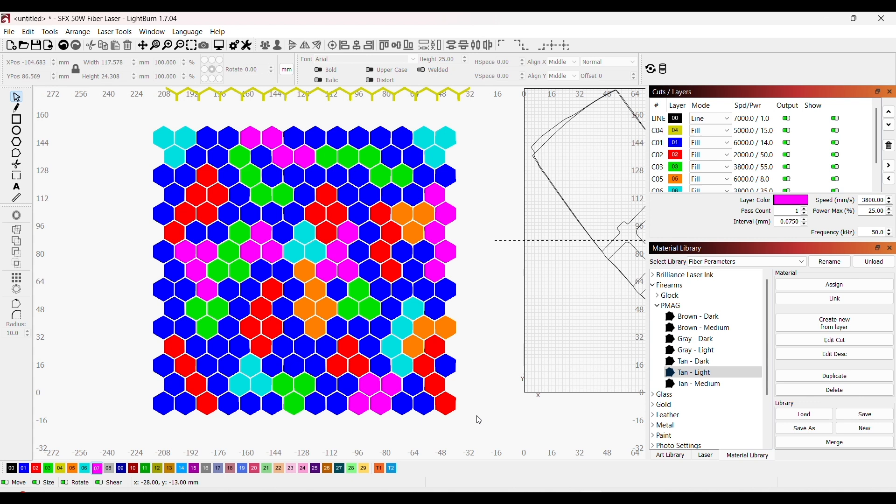
scroll(479, 421, down, 1)
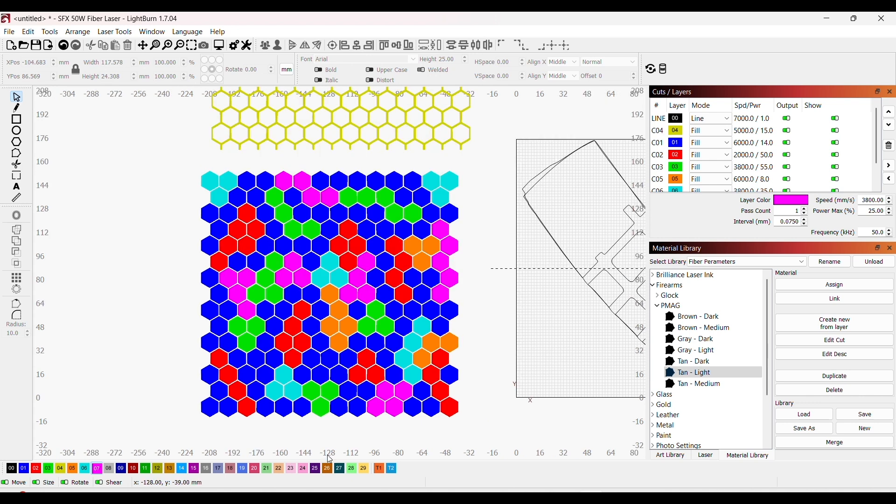
scroll(138, 404, up, 1)
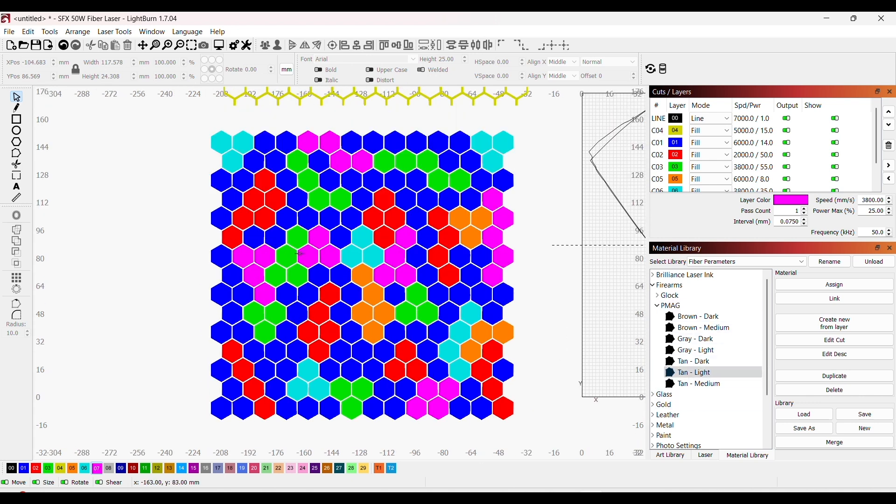
Step: Select the PMAG Gray - Light preset for blue layer 01, and assign the Brown - Dark preset to red layer 02
click(229, 410)
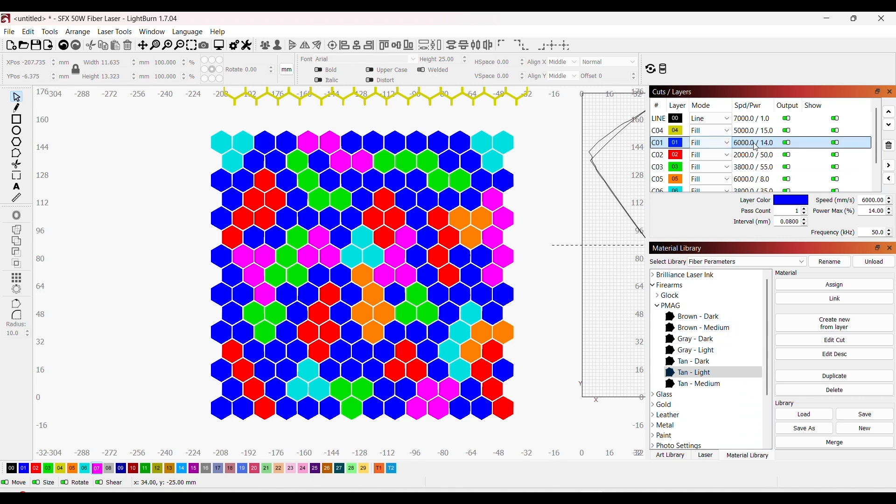
click(700, 351)
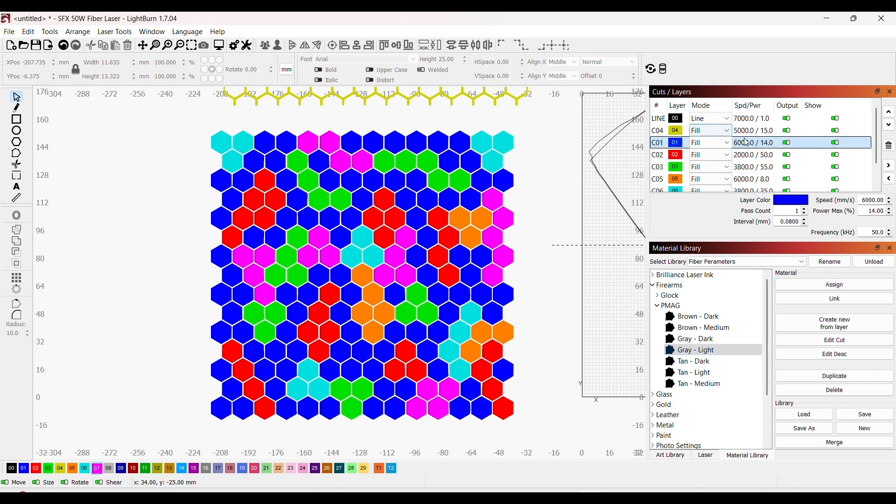
click(744, 155)
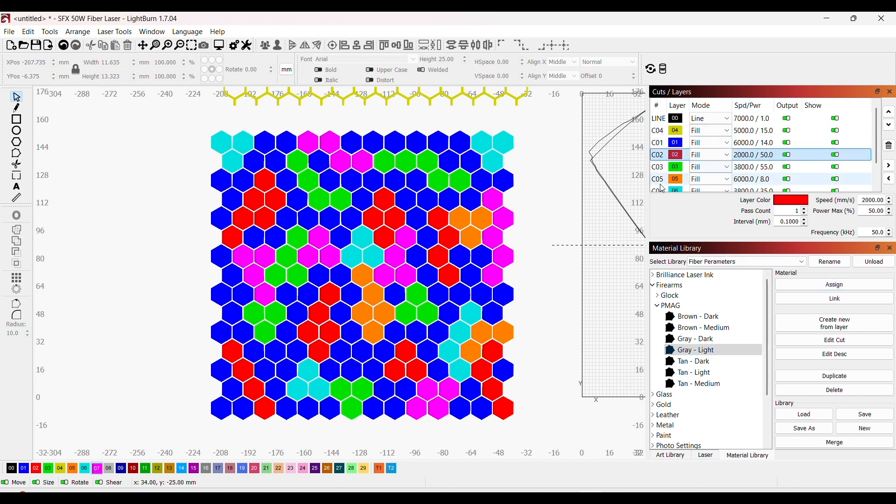
click(717, 330)
click(723, 321)
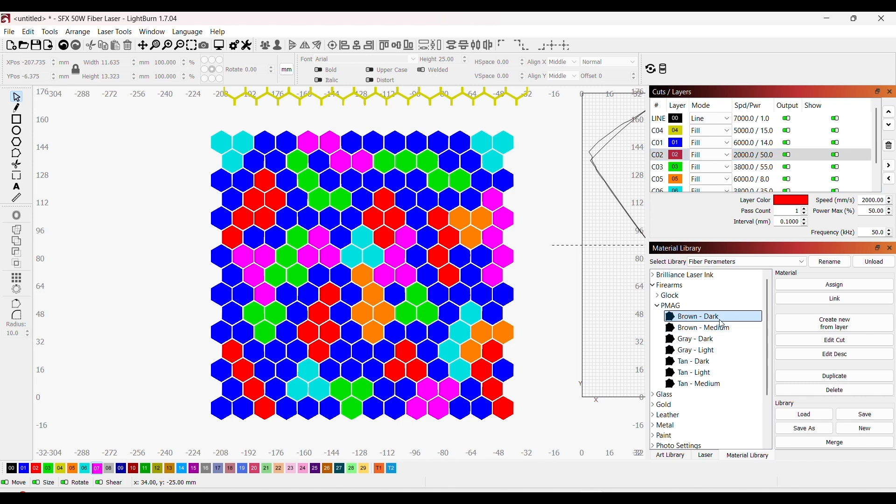
click(822, 289)
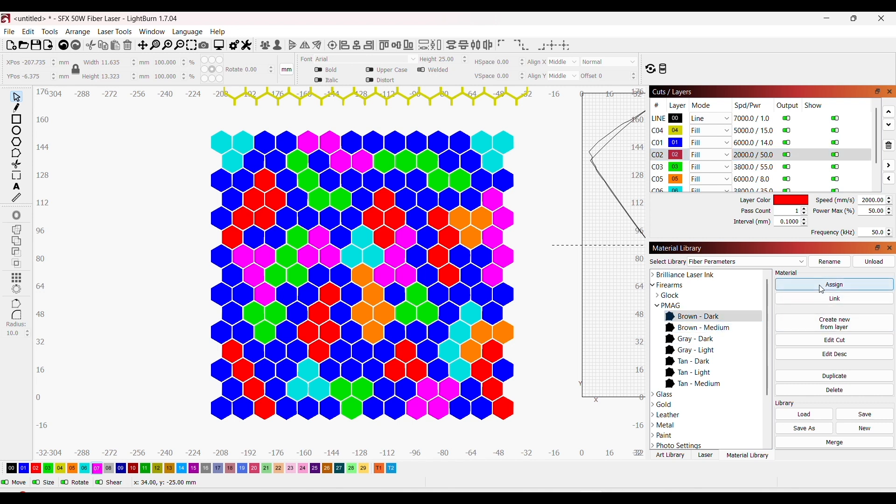
Step: Assign the PMAG Brown - Medium preset to green layer 03 and the Gray - Dark preset to orange layer 05
click(774, 171)
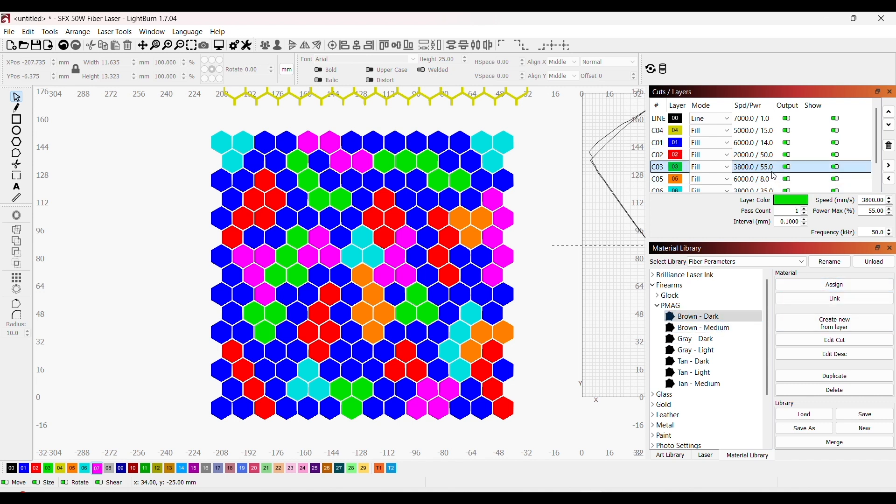
click(735, 328)
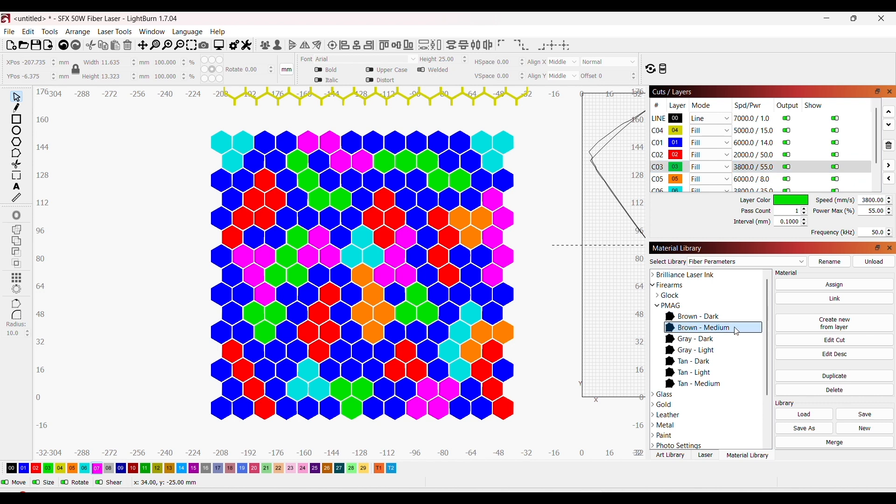
click(806, 292)
click(757, 181)
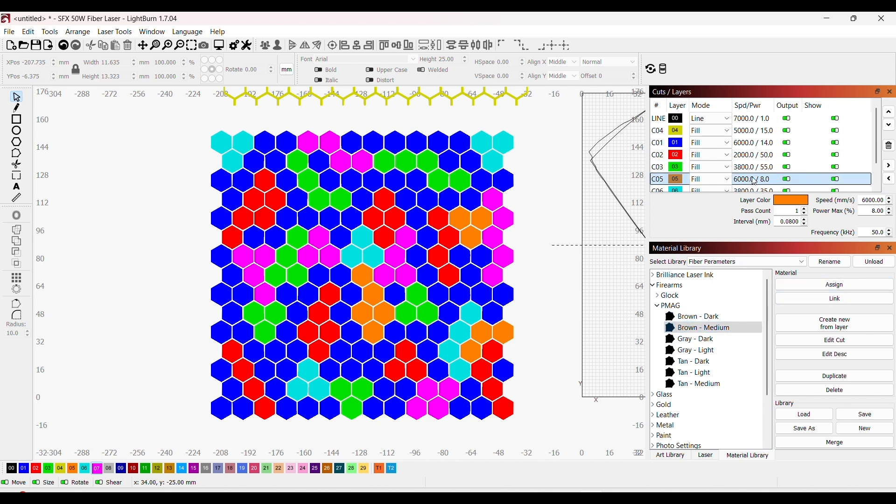
scroll(756, 182, down, 1)
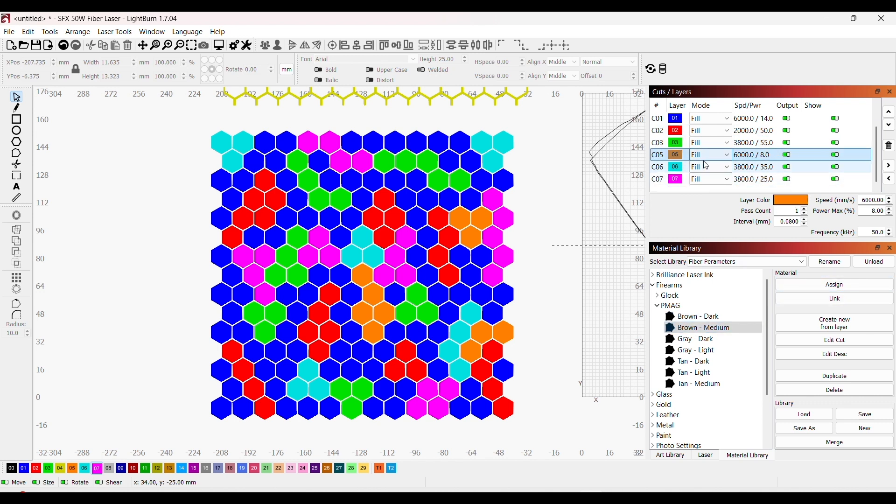
click(717, 343)
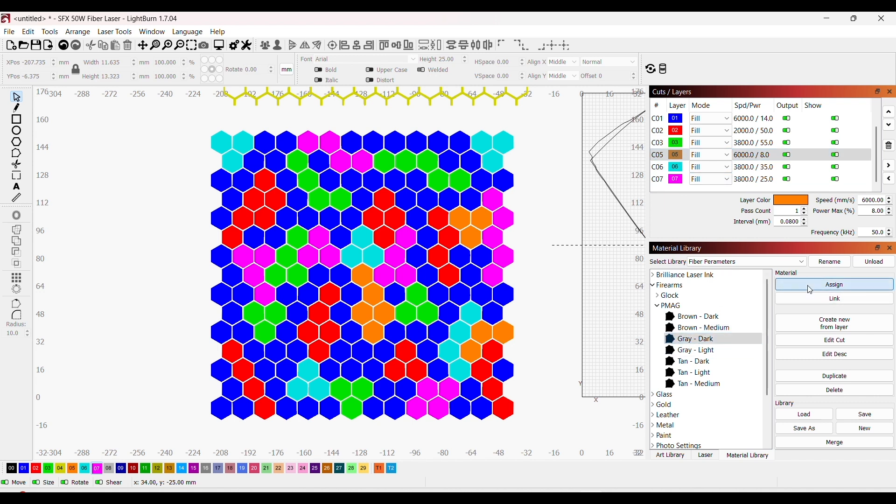
Step: Assign the PMAG Tan - Dark preset to cyan layer 06 and the Tan - Medium preset to magenta layer 07
click(746, 167)
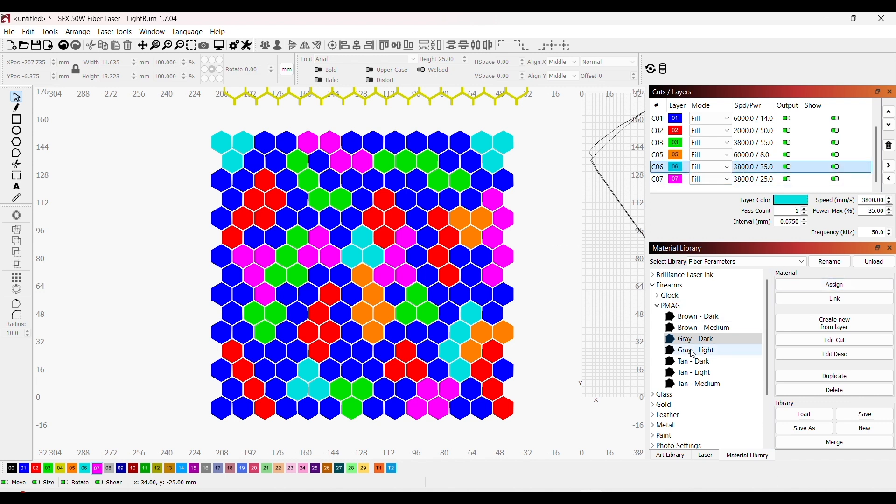
click(716, 365)
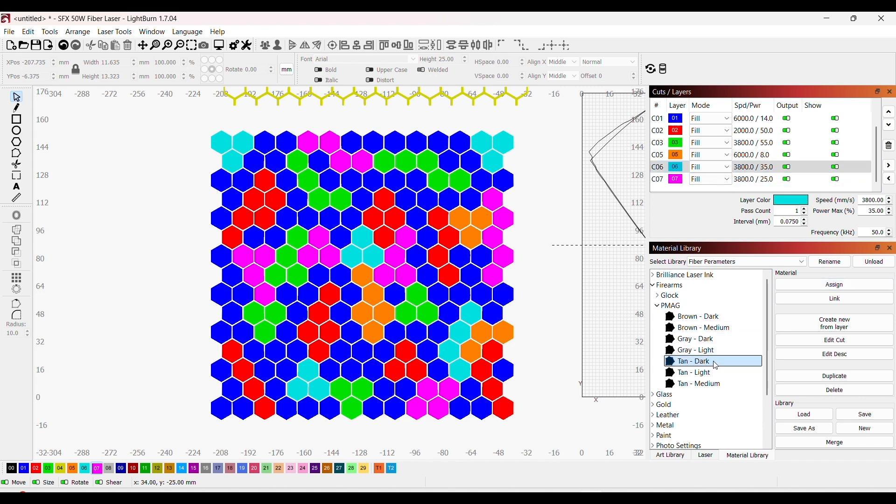
click(799, 287)
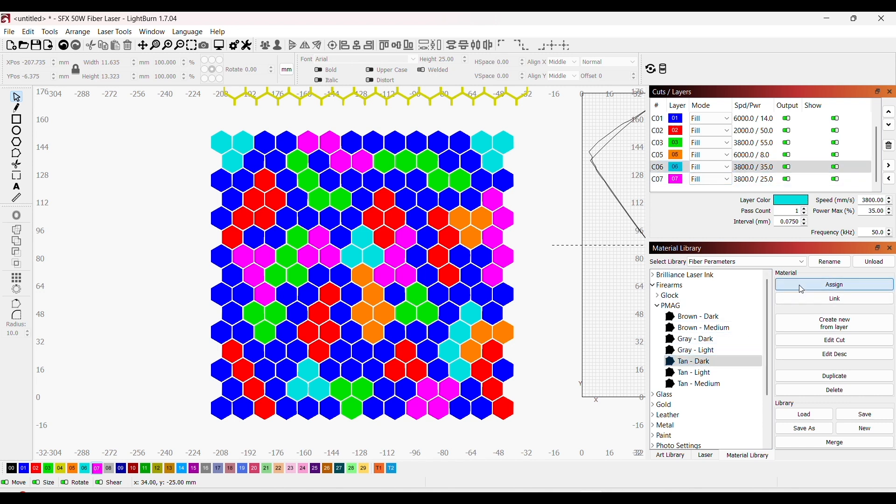
click(742, 179)
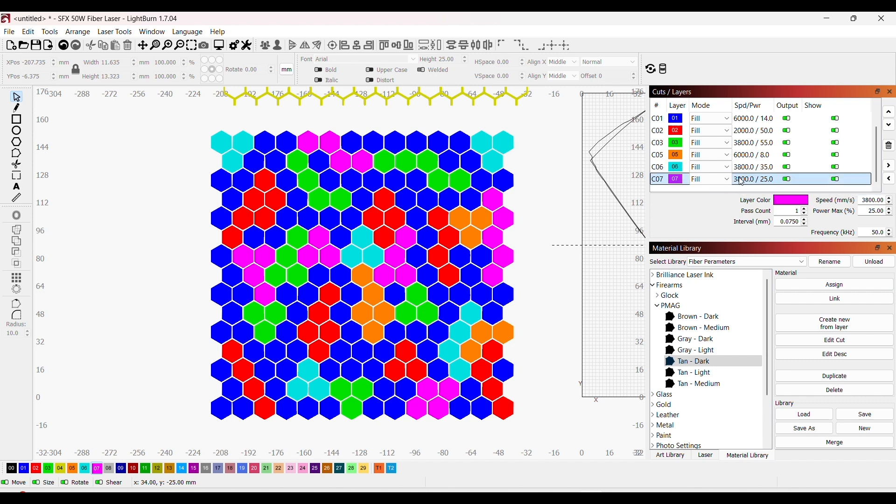
click(703, 386)
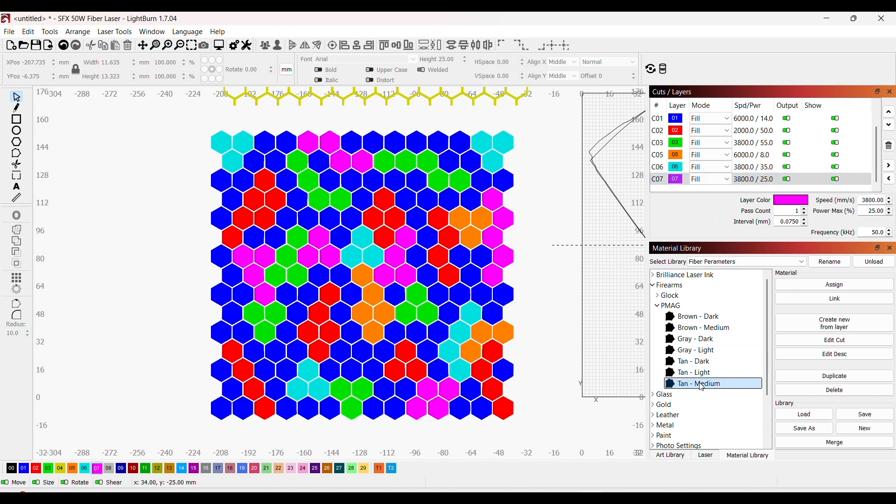
click(816, 288)
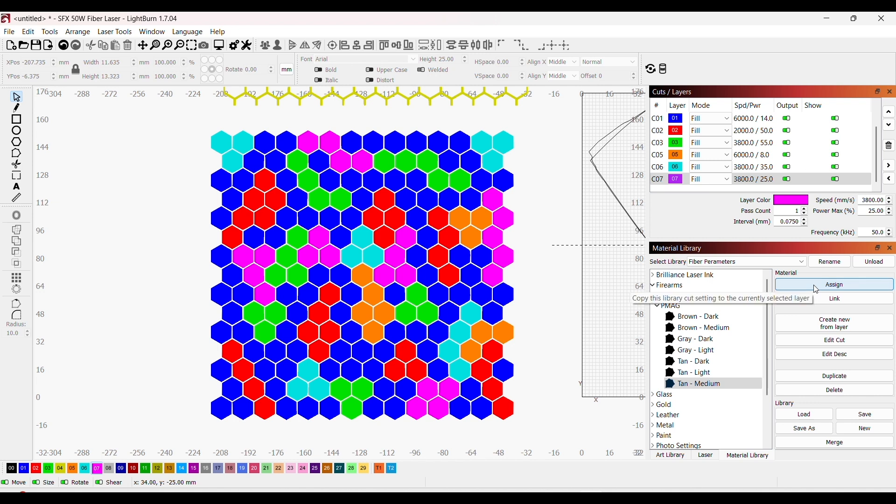
Step: Reapply the PMAG Tan - Dark preset to cyan layer 06
click(706, 386)
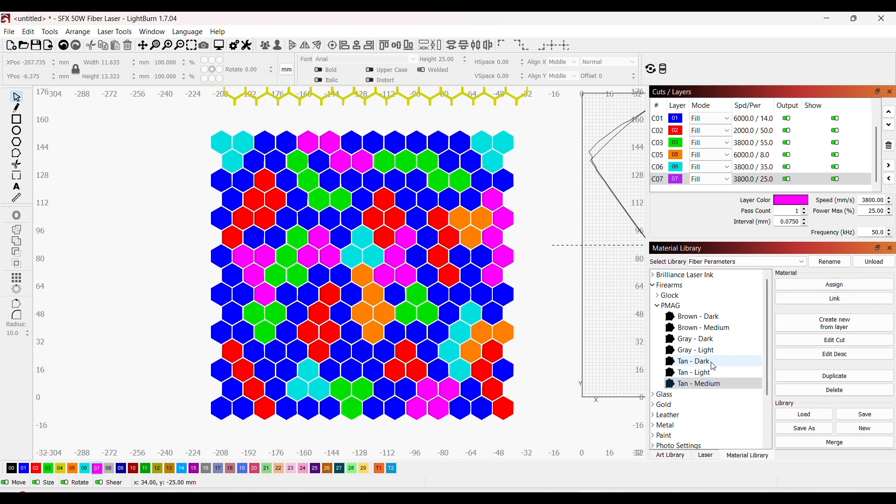
click(714, 363)
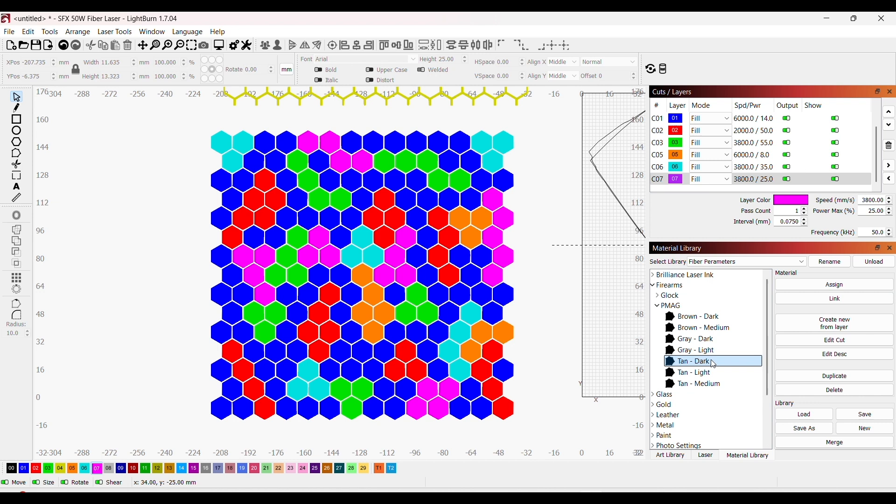
click(751, 167)
click(798, 289)
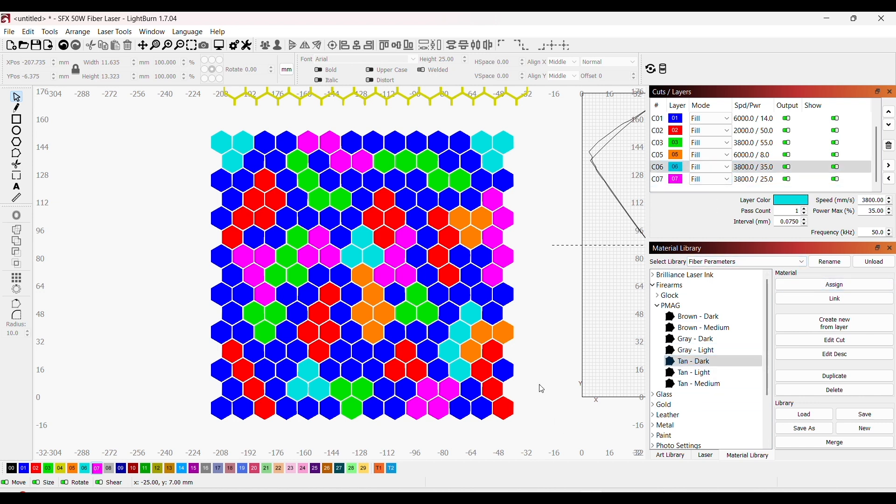
Step: Select all the coloured hexagons below the yellow honeycomb grid and group them
scroll(541, 400, down, 5)
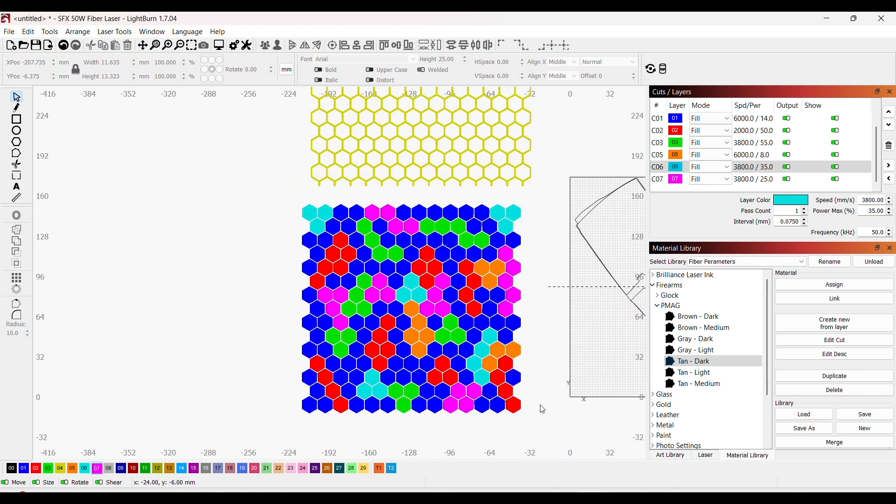
key(space)
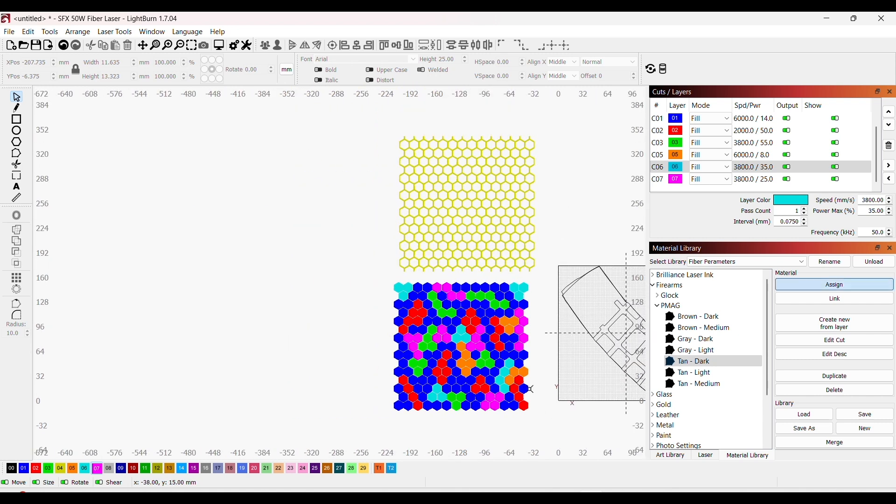
drag(566, 233, 498, 222)
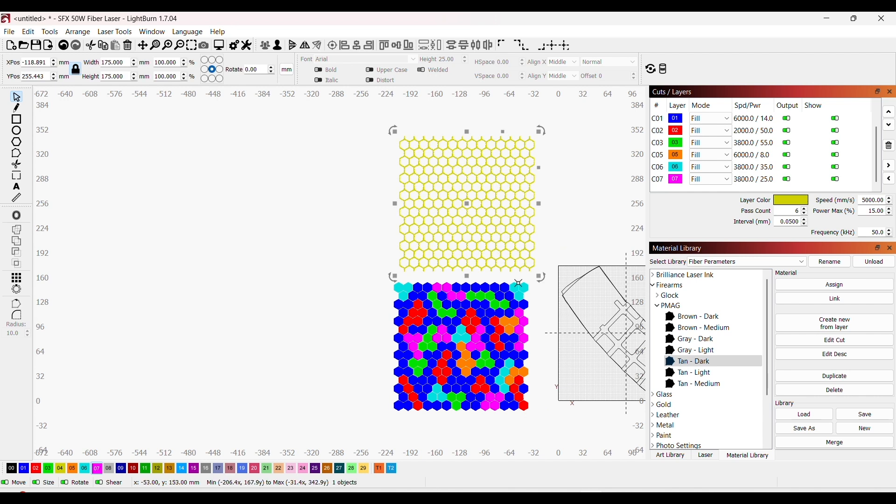
click(582, 436)
drag(584, 425, 442, 400)
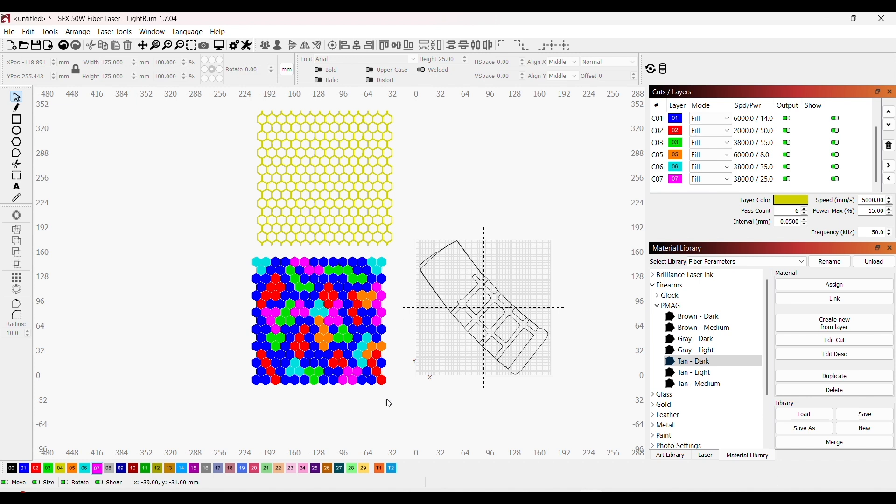
drag(381, 397, 236, 249)
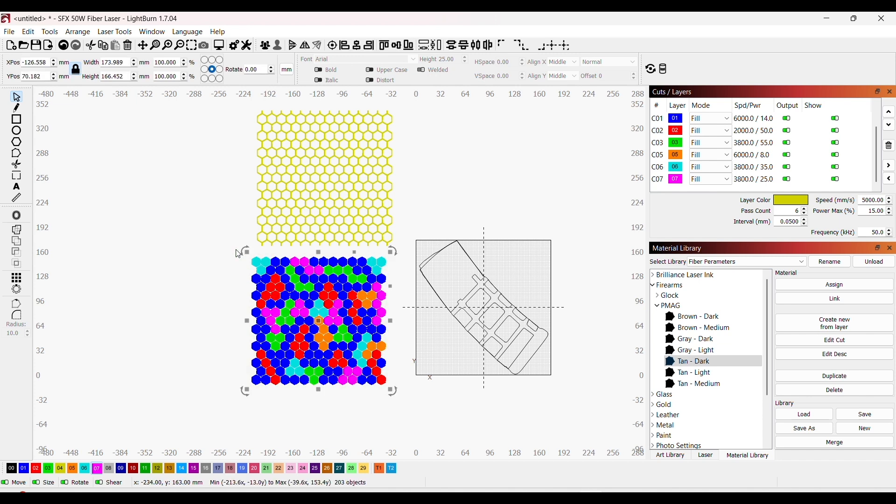
click(265, 45)
Step: Align the centres of the yellow honeycomb grid and the hexagon group, and group the two together
drag(395, 399, 254, 110)
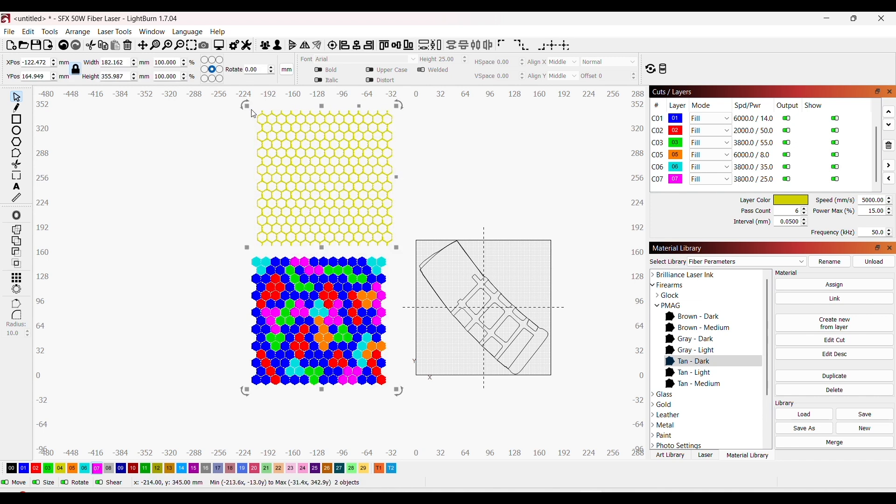
click(332, 45)
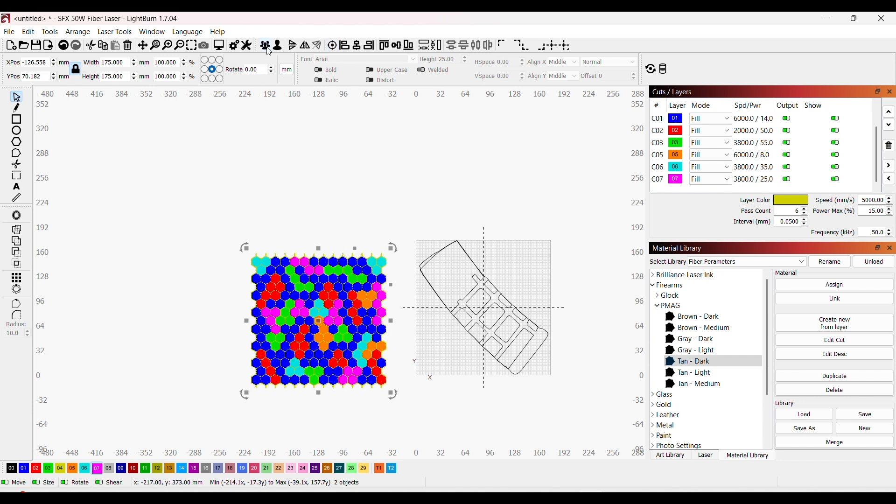
click(373, 200)
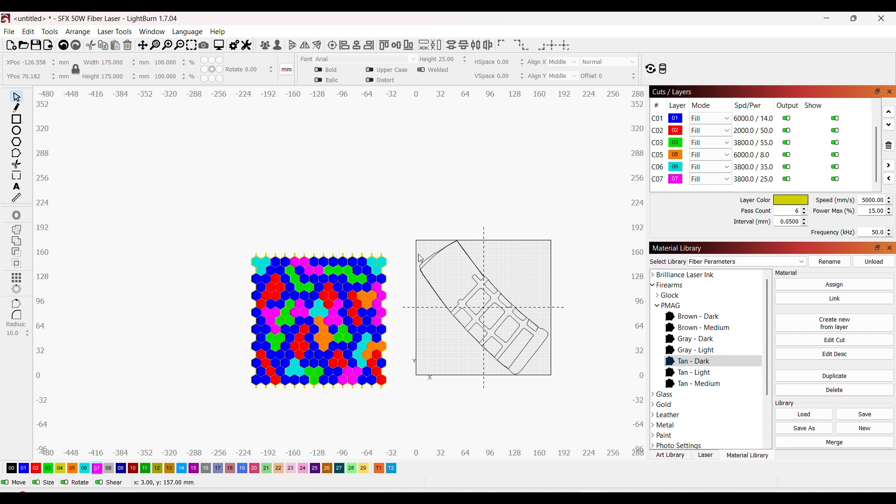
Step: Move the grouped honeycomb camo pattern to the centre of the work area, over the magazine outline
click(349, 304)
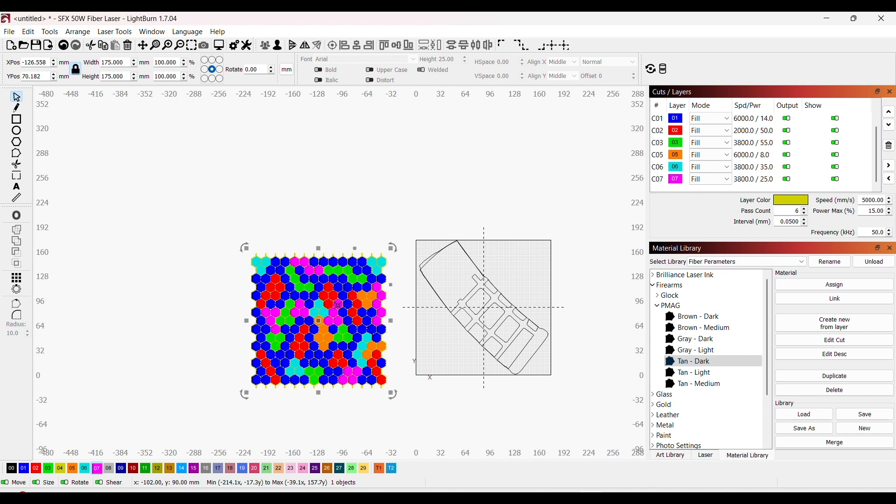
key(p)
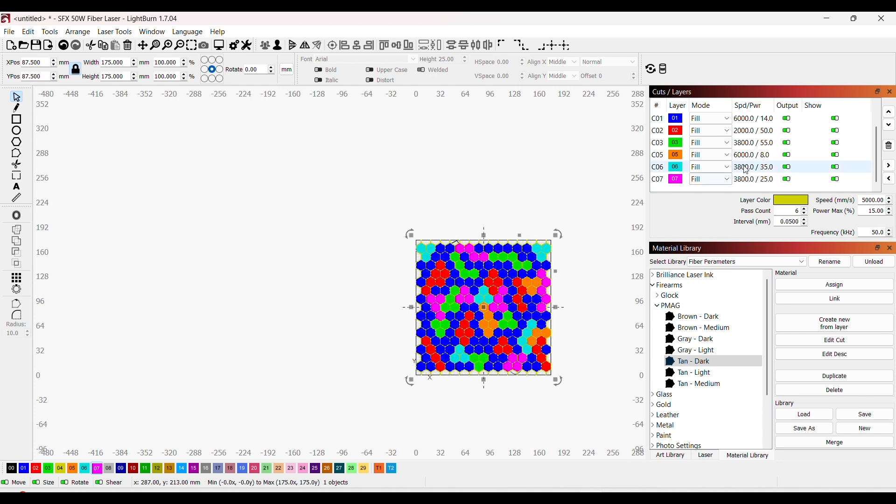
Step: Move black line layer 00 to the end of the layer order, after magenta layer 07
drag(876, 144, 852, 124)
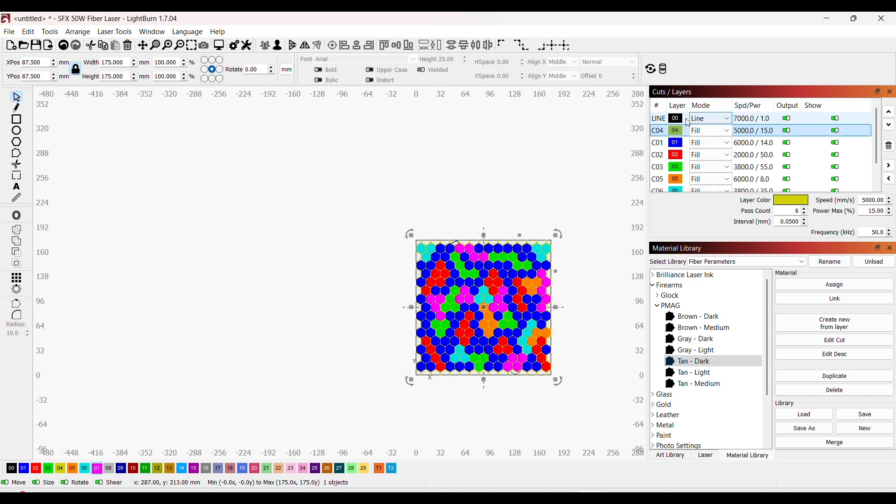
click(684, 119)
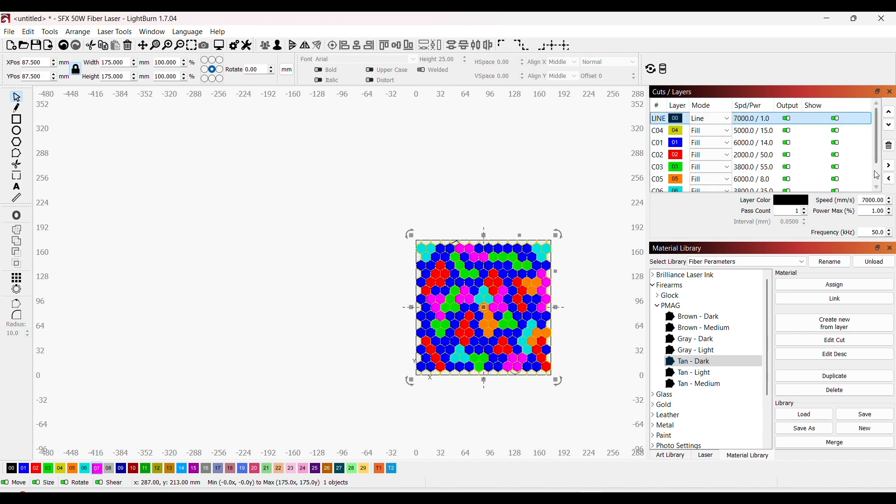
click(892, 126)
click(892, 126)
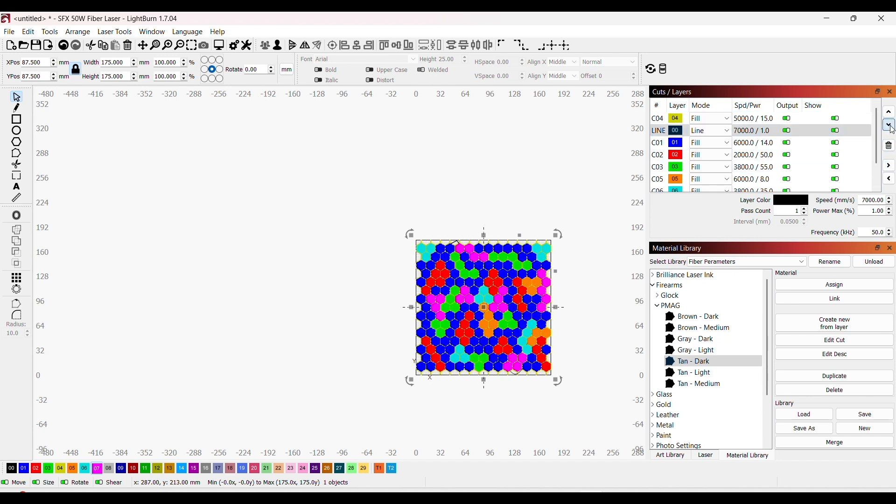
click(892, 126)
click(892, 126)
click(892, 126)
click(891, 126)
click(892, 126)
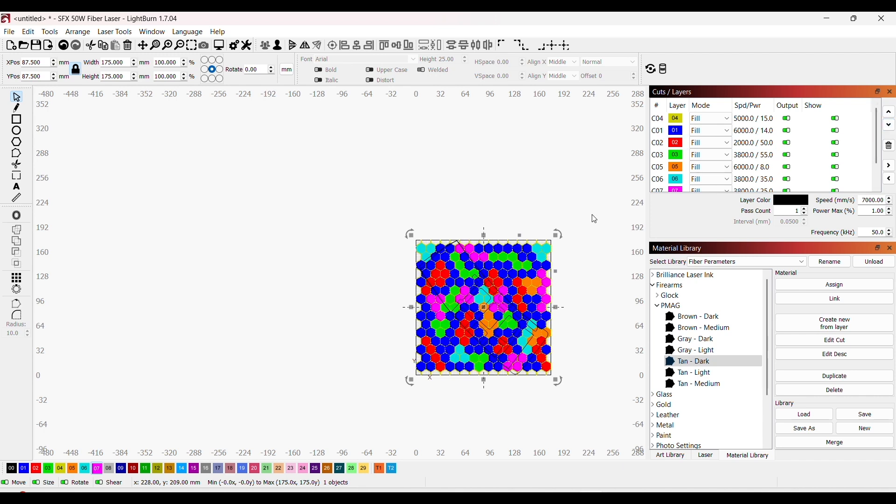
Step: Select the grouped honeycomb camo pattern together with the magazine's outer outline and cut the pattern with Cut Shapes
scroll(595, 219, up, 5)
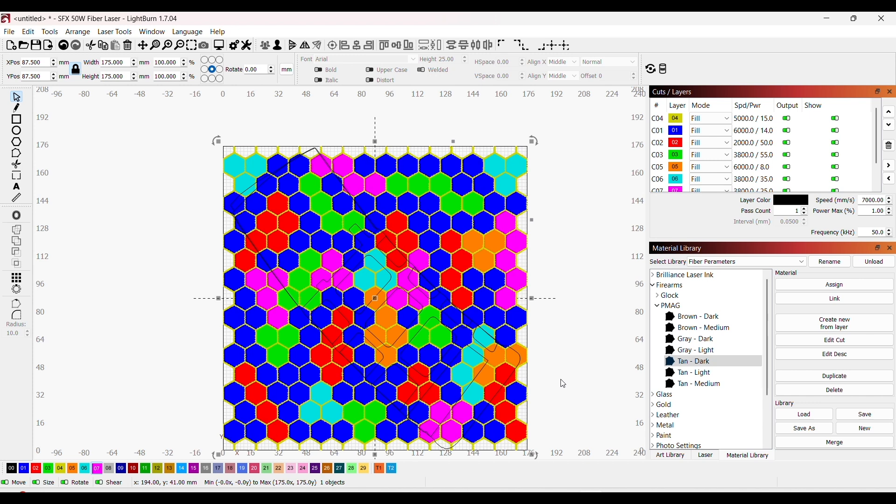
click(554, 358)
middle_click(523, 362)
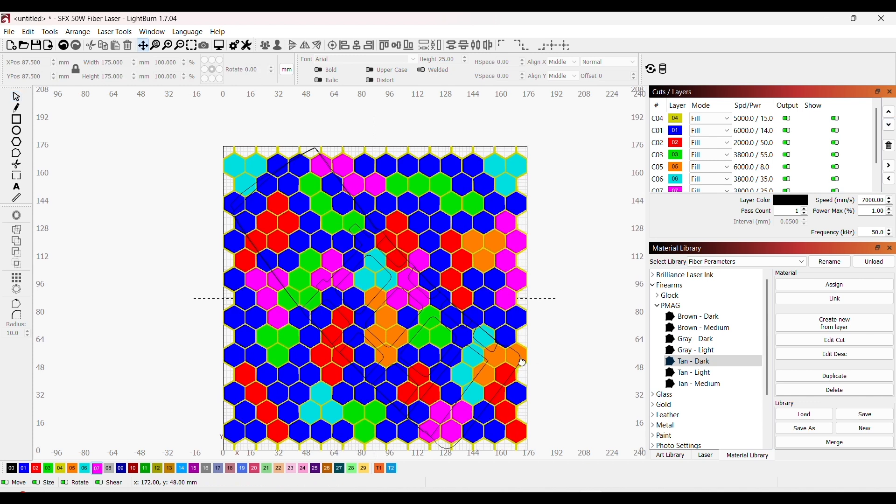
drag(523, 362, 525, 341)
scroll(541, 399, up, 1)
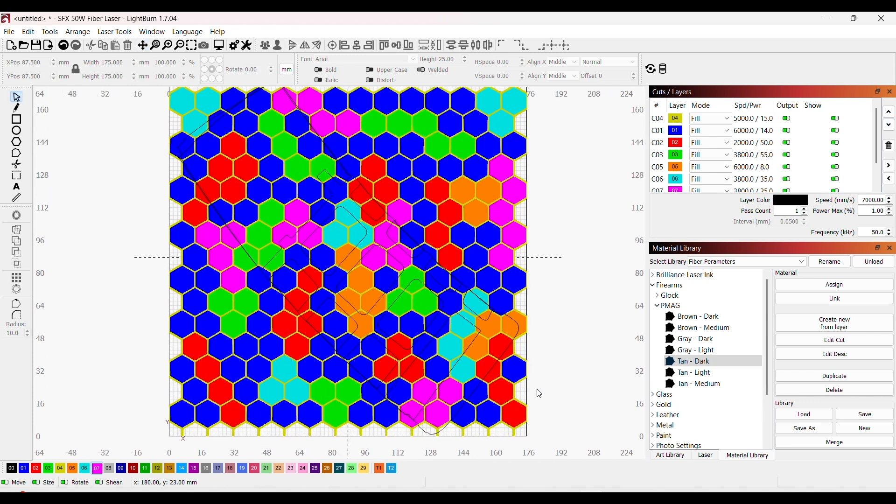
click(486, 261)
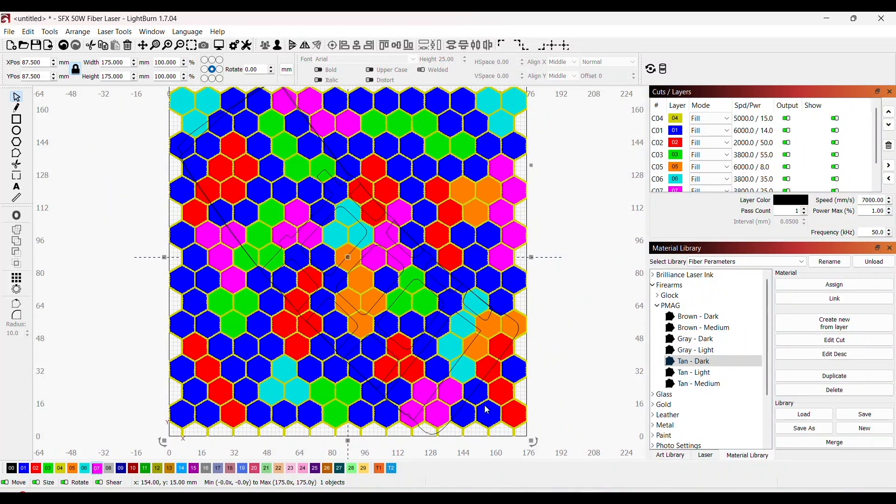
scroll(484, 405, up, 3)
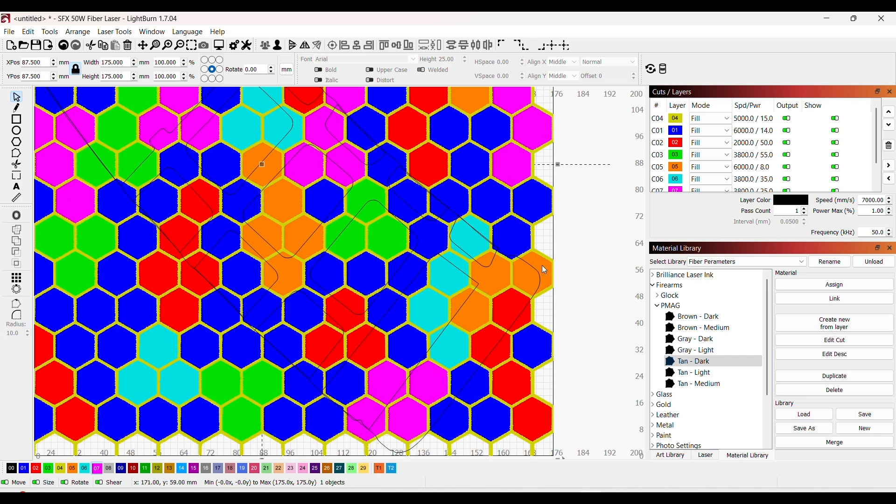
shift+click(517, 316)
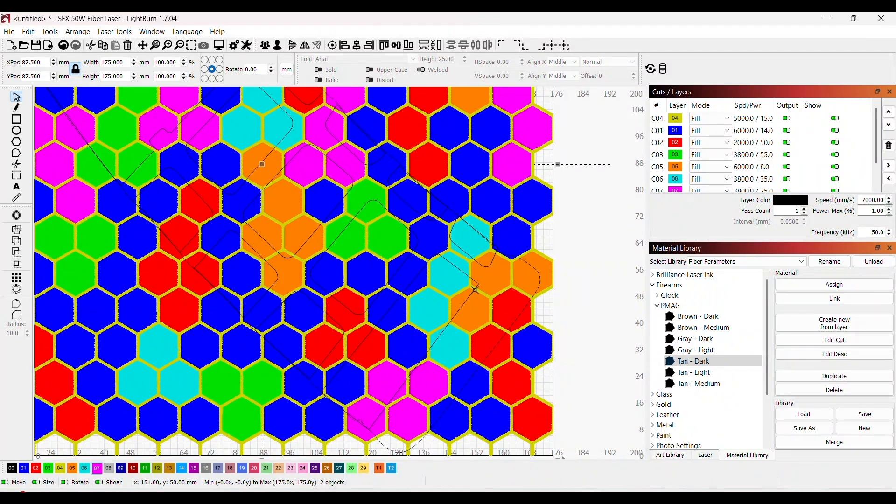
click(56, 34)
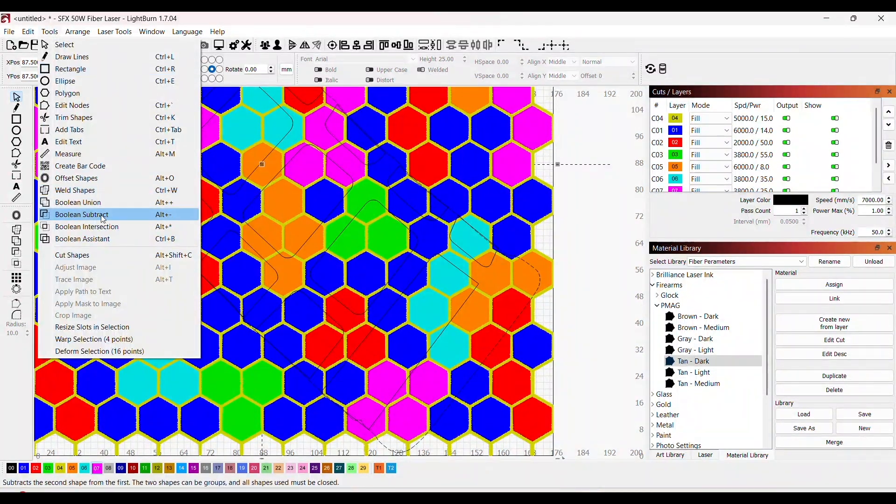
click(114, 252)
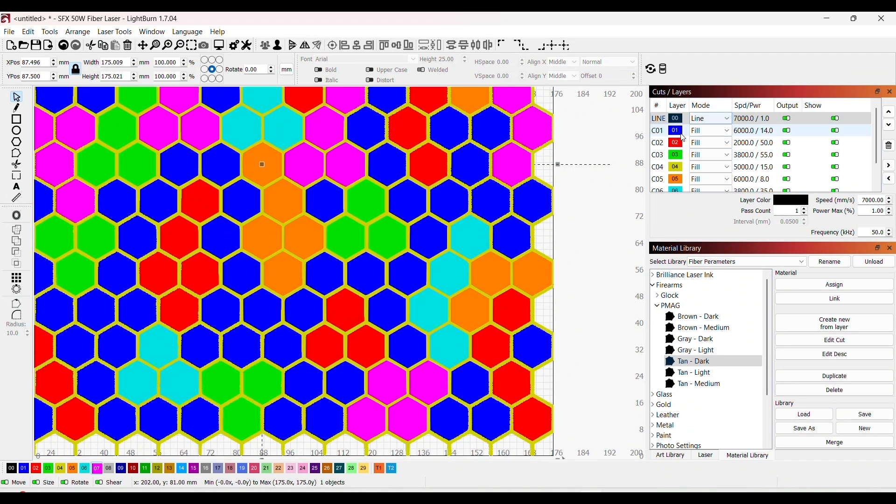
Step: Move black line layer 00 back to the end of the layer order, after magenta layer 07
click(678, 122)
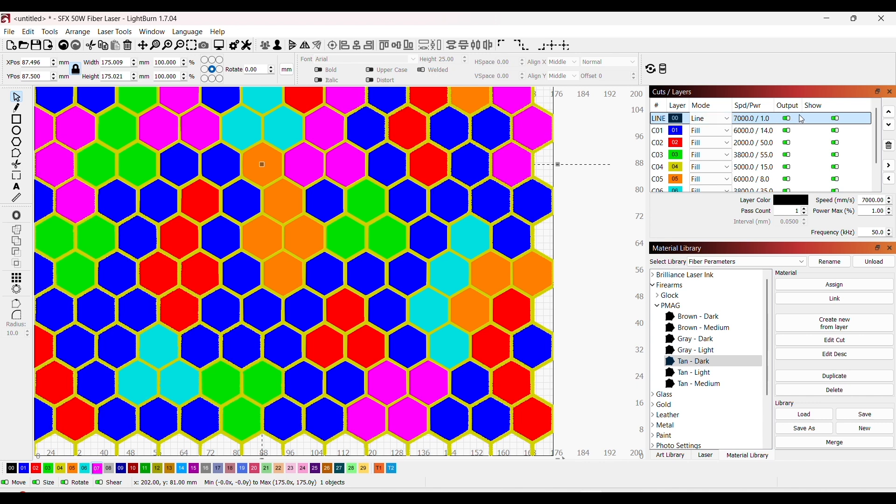
click(890, 126)
click(890, 125)
click(891, 125)
click(891, 125)
click(890, 125)
click(890, 125)
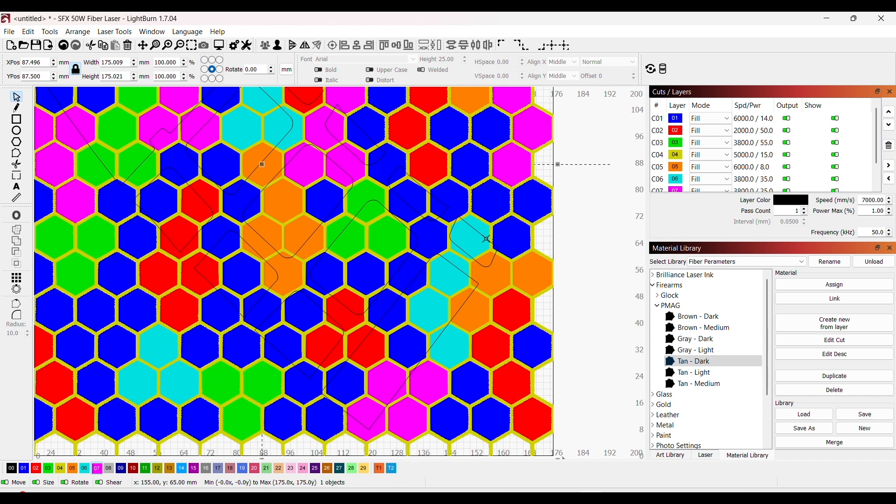
scroll(489, 257, up, 3)
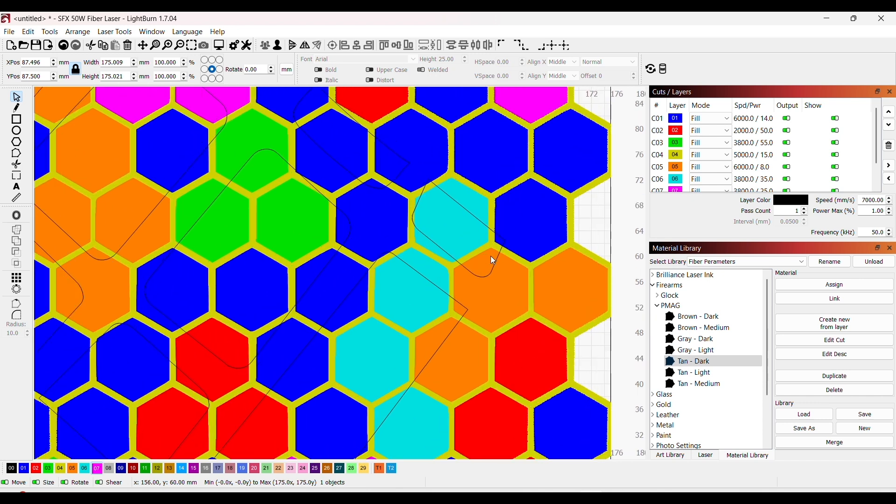
shift+click(498, 257)
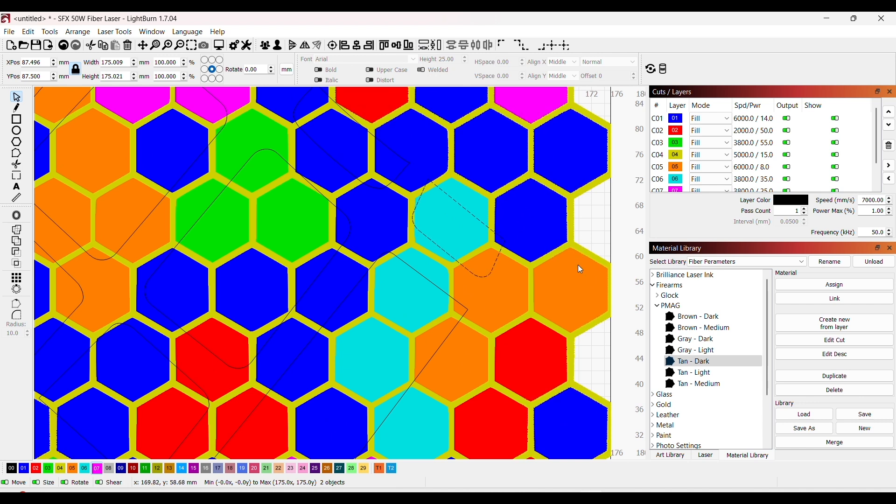
click(572, 383)
click(538, 408)
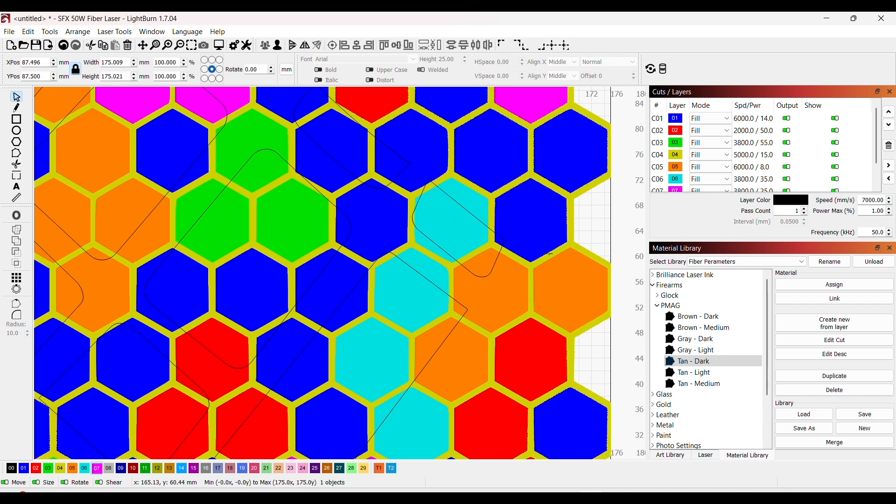
scroll(569, 237, down, 2)
scroll(570, 237, down, 1)
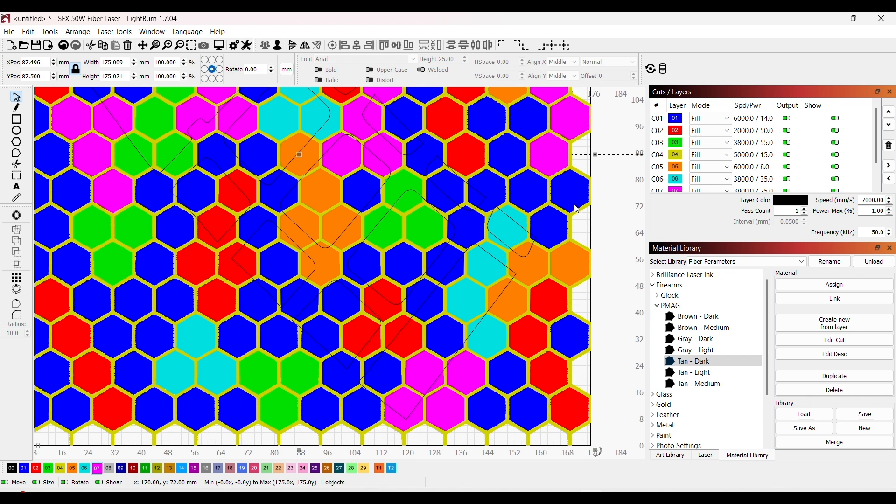
Step: Cut the honeycomb pattern with the small rounded outline over the cyan hexagon, and with the long angular outline just below it
scroll(519, 224, up, 2)
shift+click(520, 221)
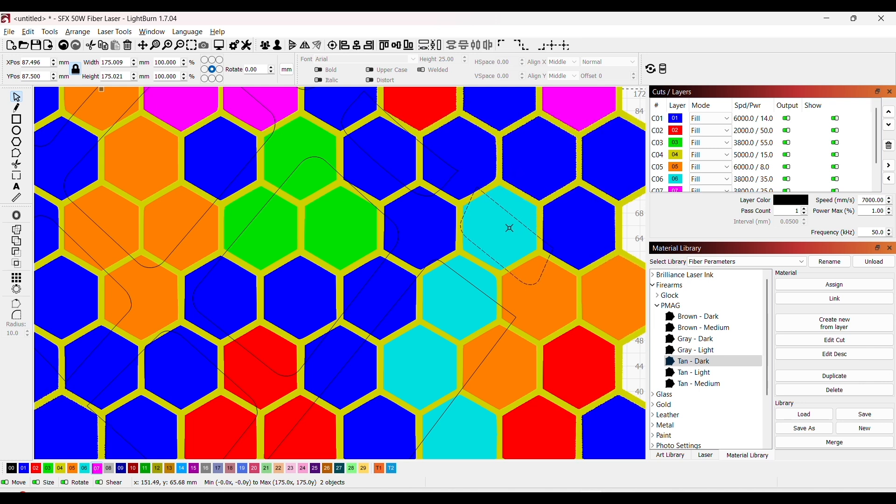
key(ctrl+w)
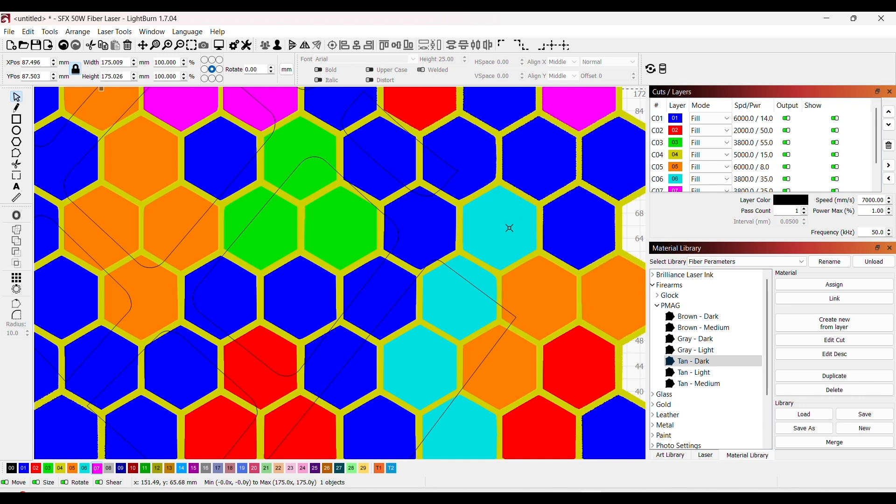
shift+click(476, 287)
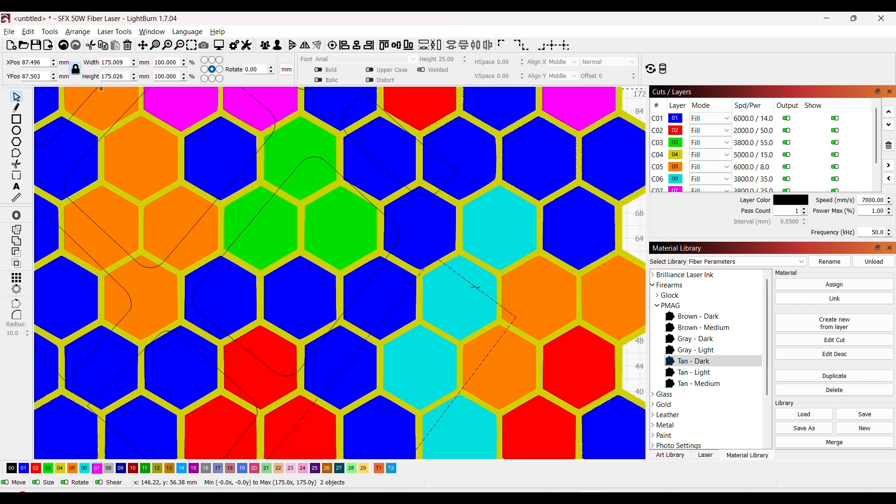
key(ctrl+w)
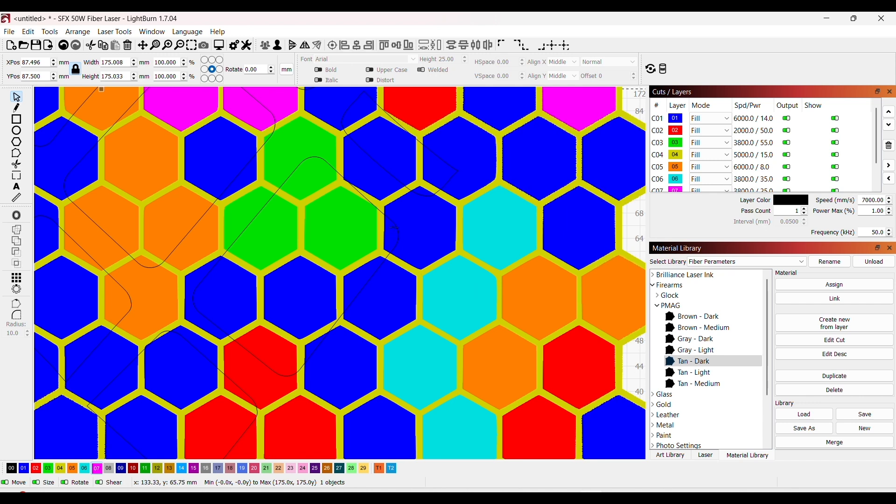
Step: Cut the honeycomb pattern with the rounded panel outline around the green hexagons and the narrow outline across the blue hexagons above it
shift+click(395, 225)
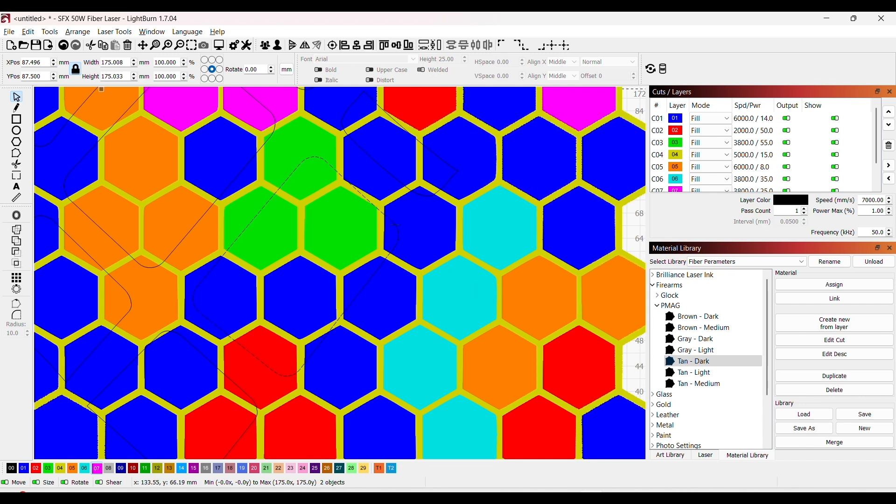
key(ctrl+w)
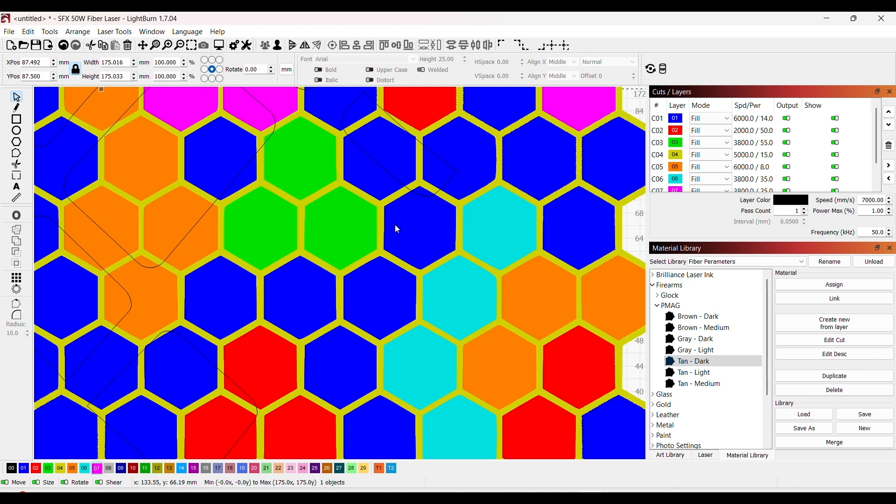
shift+click(407, 188)
key(ctrl+w)
Step: Cut the honeycomb pattern with the panel outline crossing the orange hexagons and the two outlines below it, over the orange, blue and red hexagons
shift+click(240, 173)
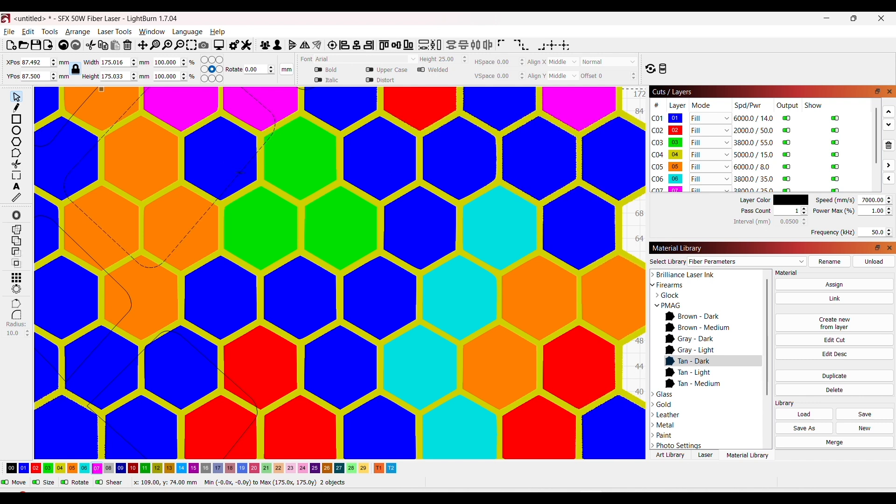
key(ctrl+w)
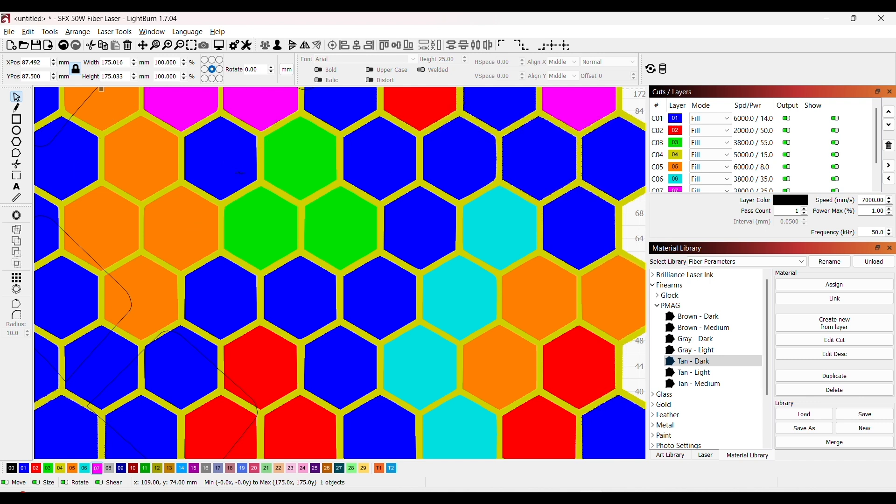
shift+click(125, 290)
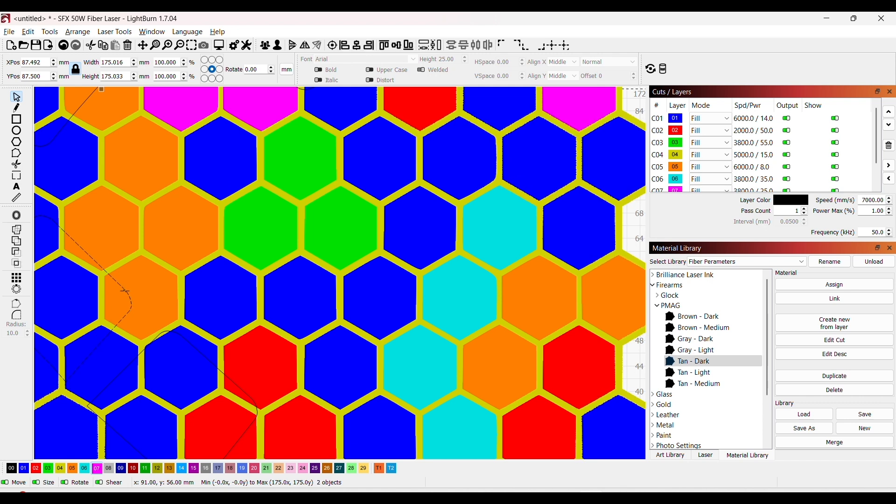
key(ctrl+w)
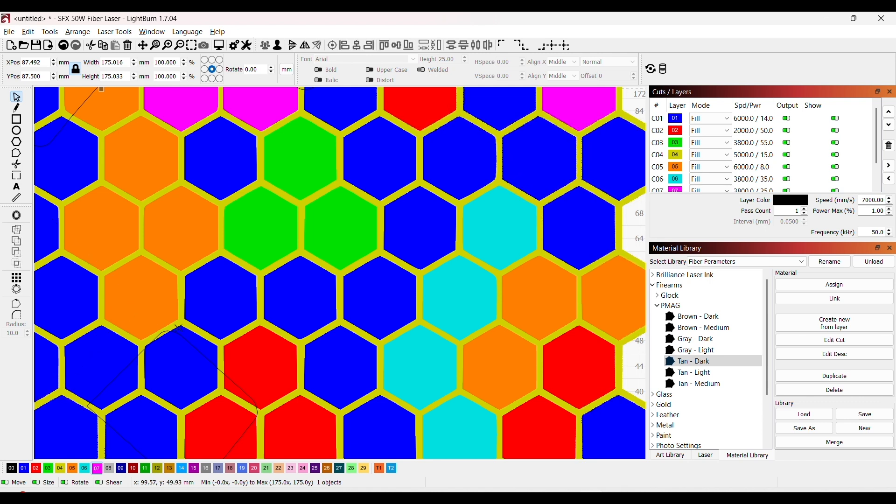
shift+click(180, 336)
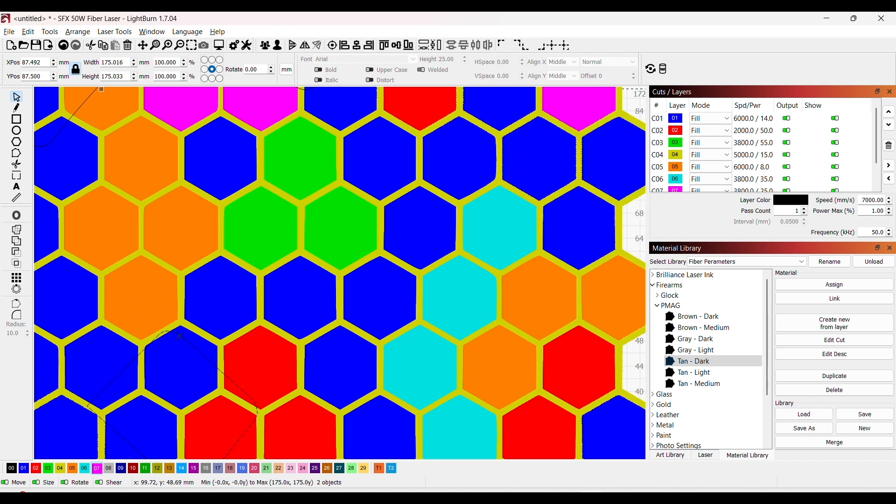
key(ctrl+w)
Step: Cut the honeycomb pattern with the small outline over the magenta and blue hexagons, and with the rounded panel outline crossing the cyan hexagons
scroll(257, 334, down, 4)
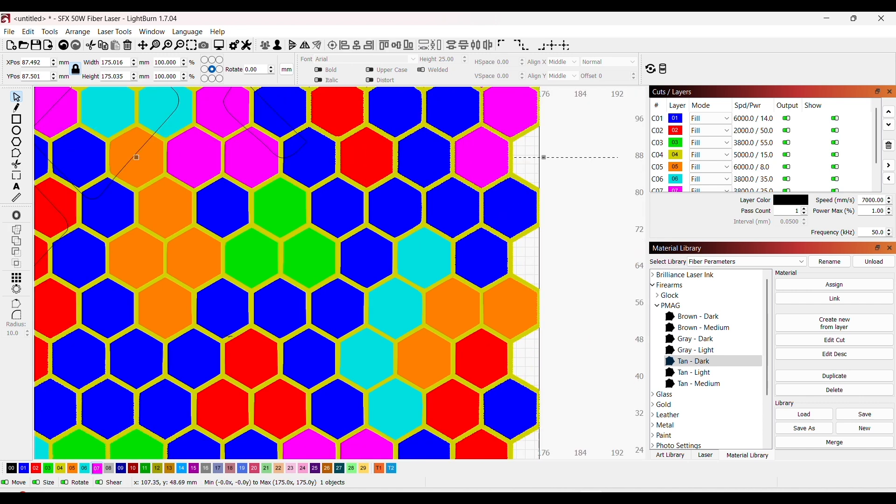
drag(277, 325, 499, 394)
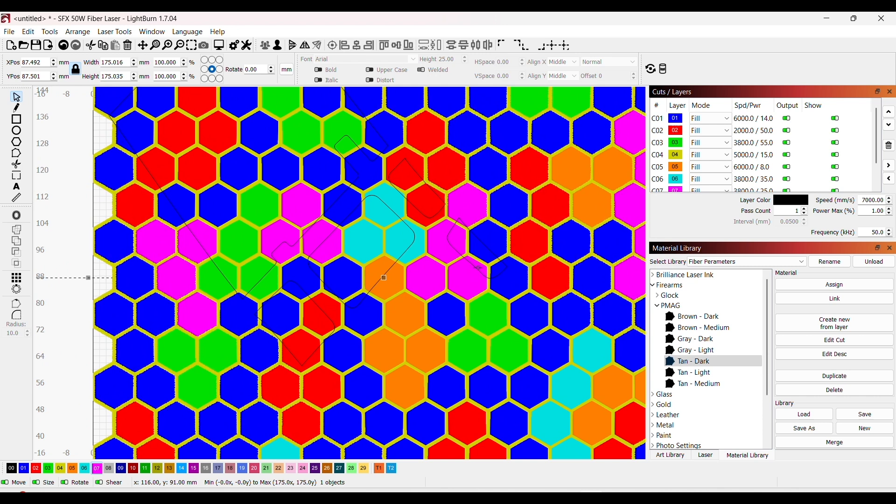
shift+click(478, 268)
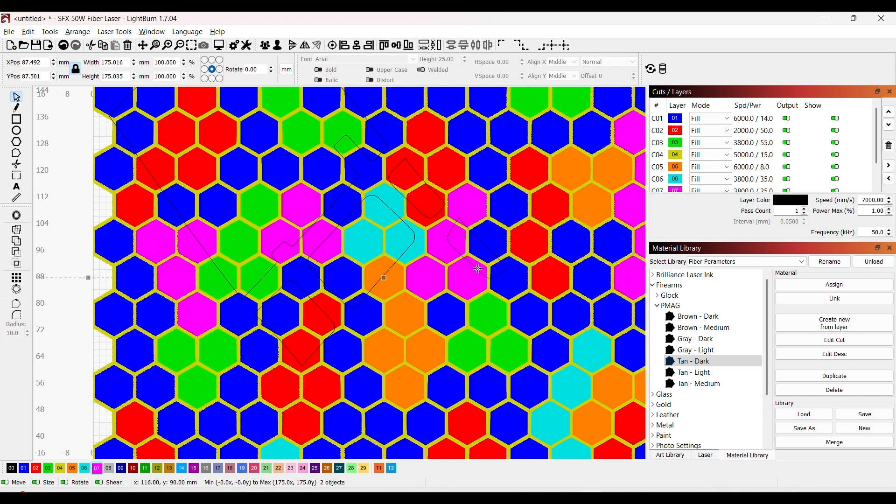
key(alt+shift+c)
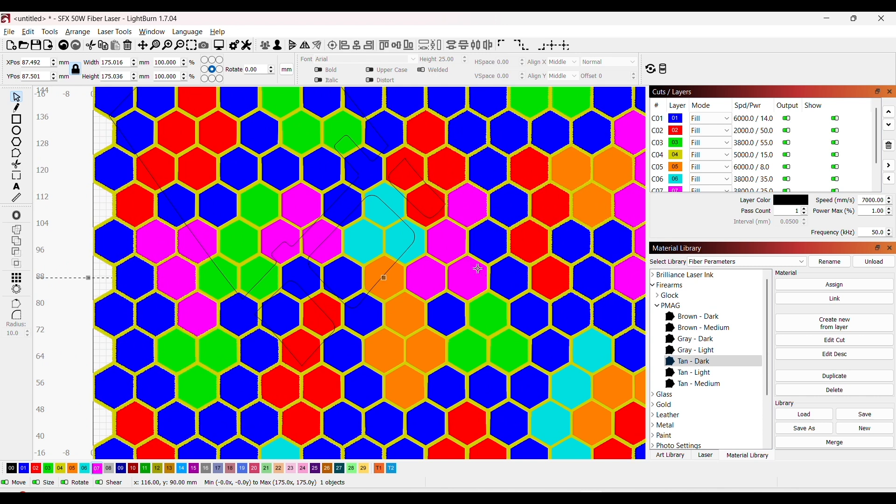
shift+click(413, 244)
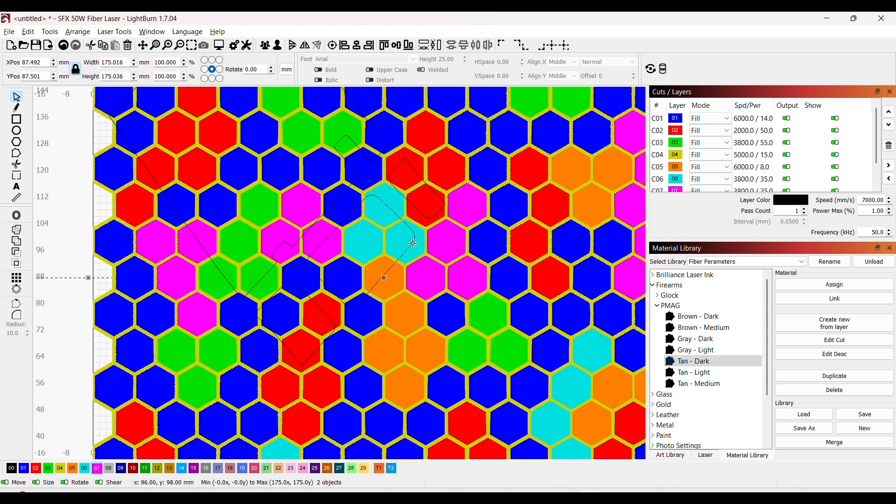
key(alt+shift+c)
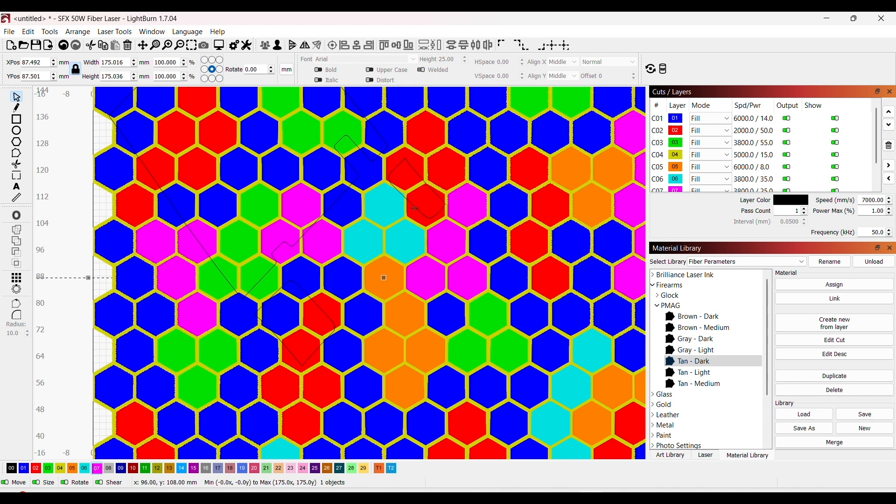
Step: Cut the honeycomb pattern with the outline over the red hexagon beside the cyan ones, and with the panel outline over the lower red hexagons
shift+click(384, 278)
key(alt+shift+c)
click(312, 301)
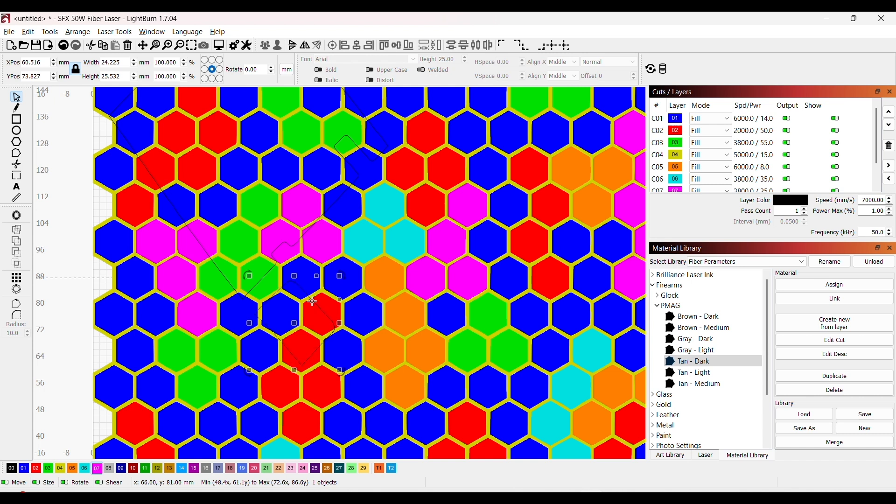
click(455, 271)
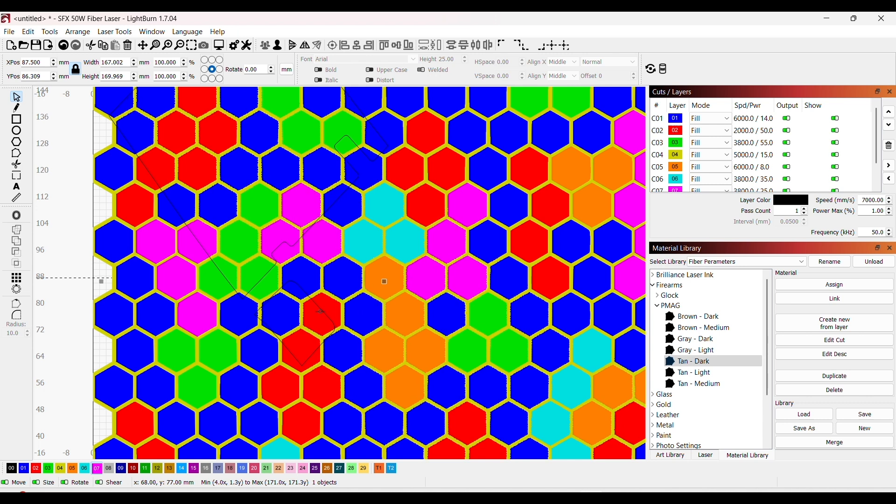
shift+click(322, 310)
key(alt+shift+c)
Step: Cut the honeycomb pattern with the large upper-body magazine outline that crosses the green and magenta hexagons
shift+click(307, 231)
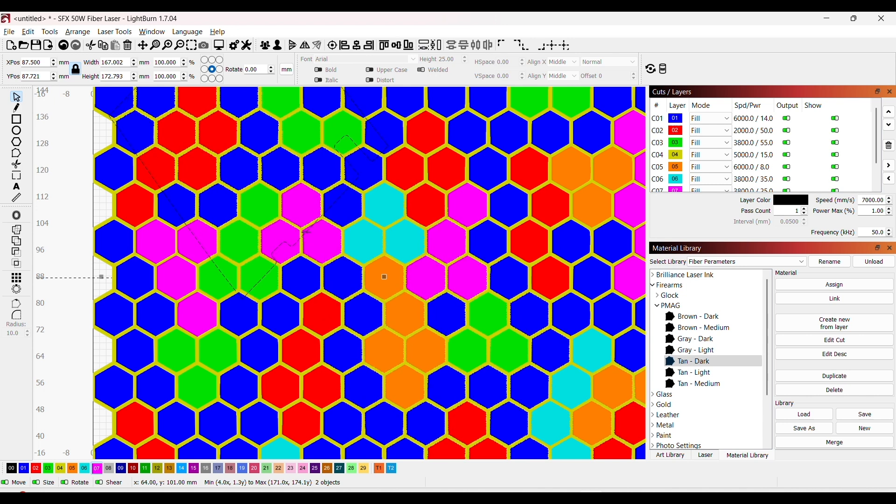
key(alt+shift+c)
scroll(306, 231, down, 3)
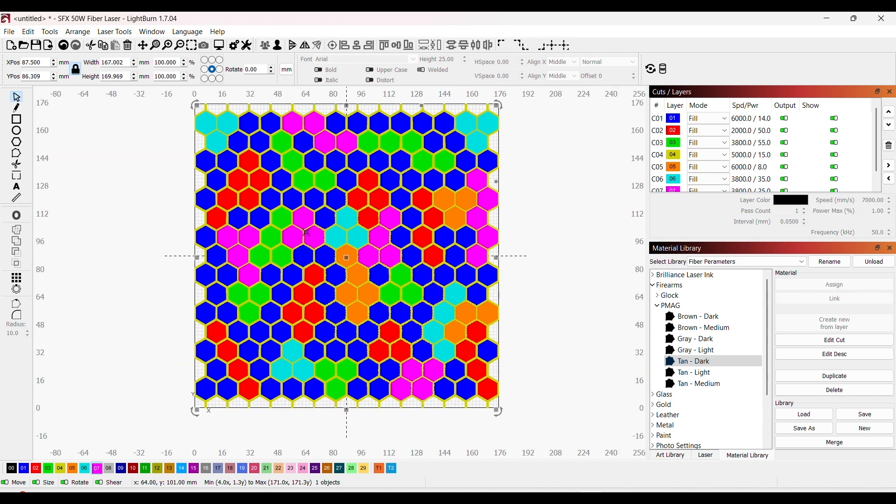
scroll(307, 231, down, 1)
key(Escape)
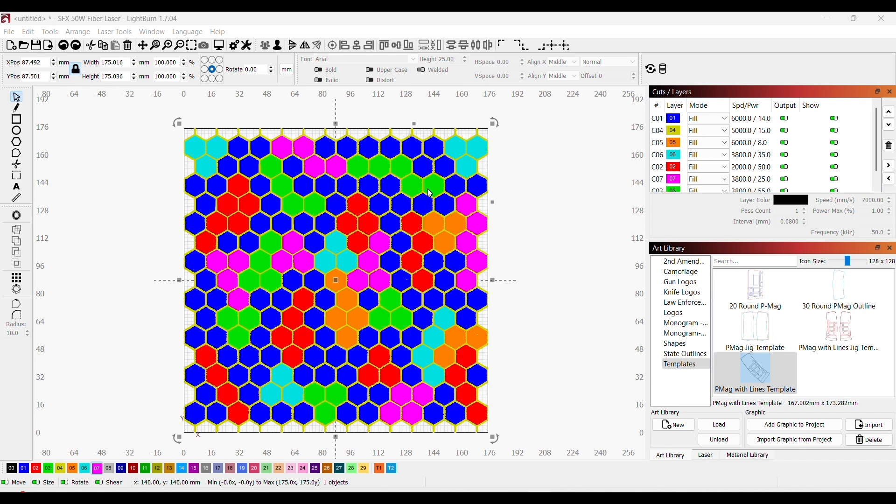
Step: Move the leftover honeycomb pattern away from the cut magazine panels, off the work area, and delete it
click(538, 190)
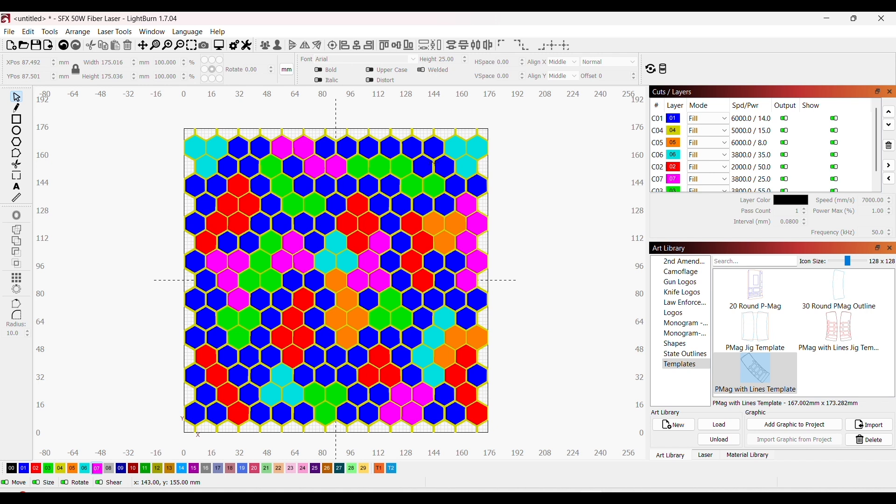
drag(432, 163, 891, 159)
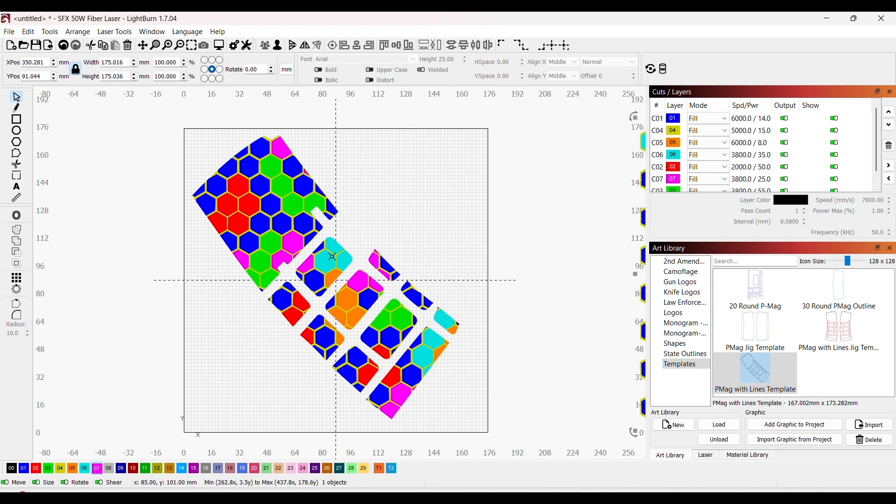
scroll(541, 317, down, 7)
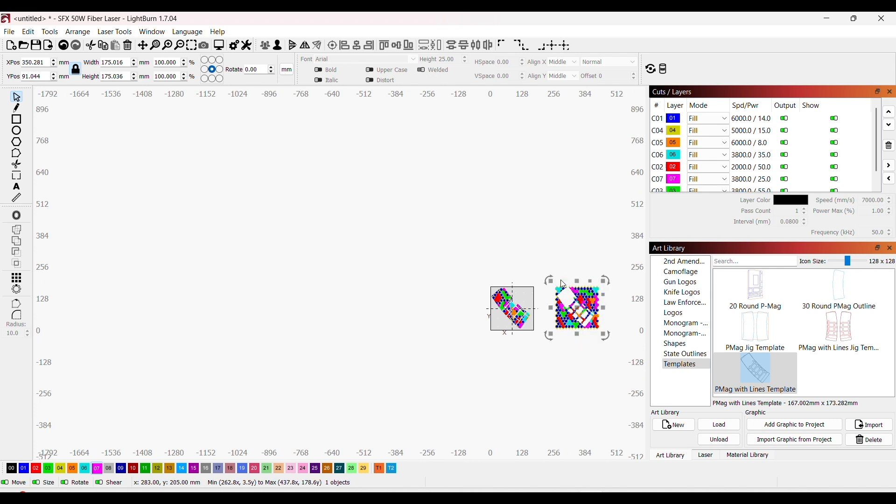
key(Delete)
scroll(565, 284, down, 1)
scroll(567, 284, up, 2)
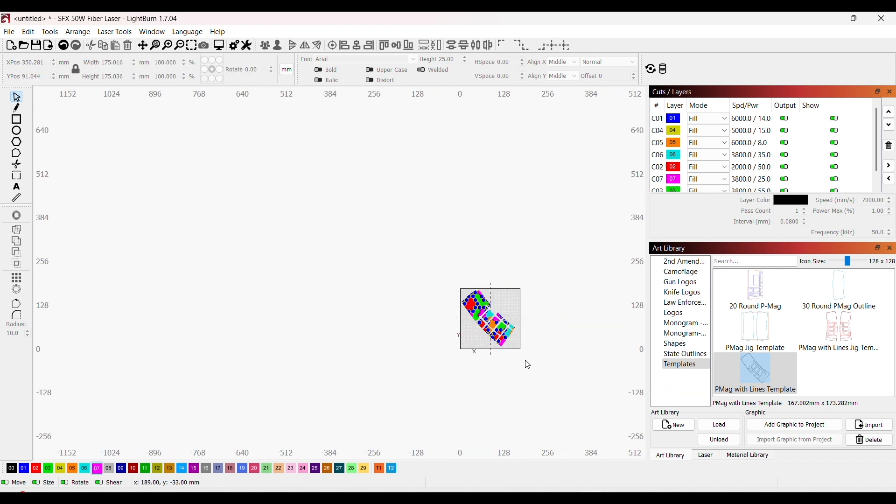
Step: Show the laser job controls alongside the full cut magazine pattern
drag(526, 362, 423, 438)
scroll(382, 321, up, 3)
scroll(502, 393, up, 4)
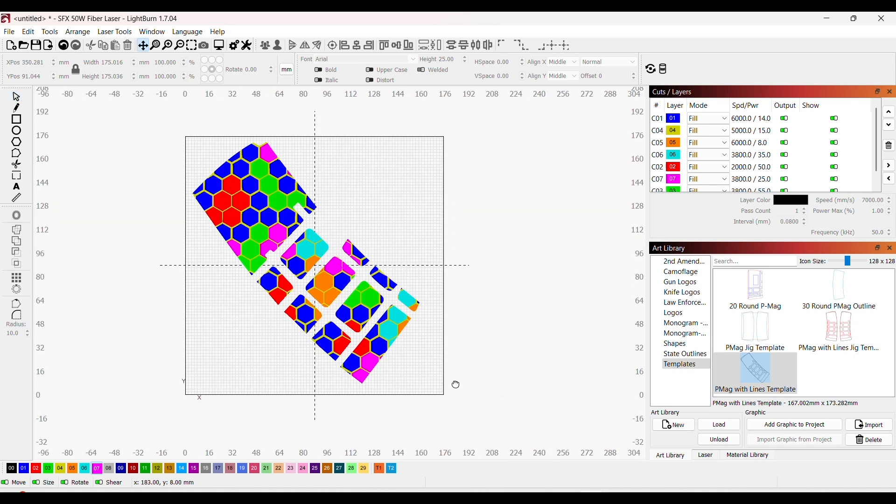
drag(455, 384, 484, 386)
scroll(474, 394, up, 2)
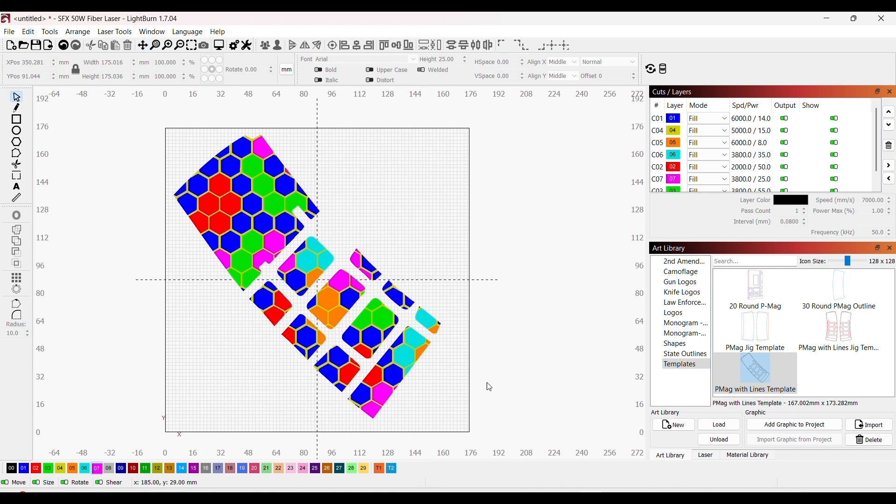
click(705, 455)
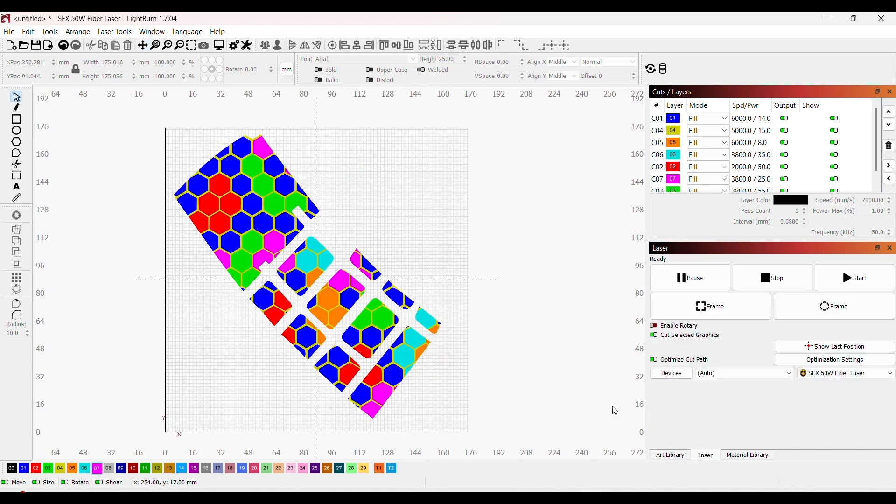